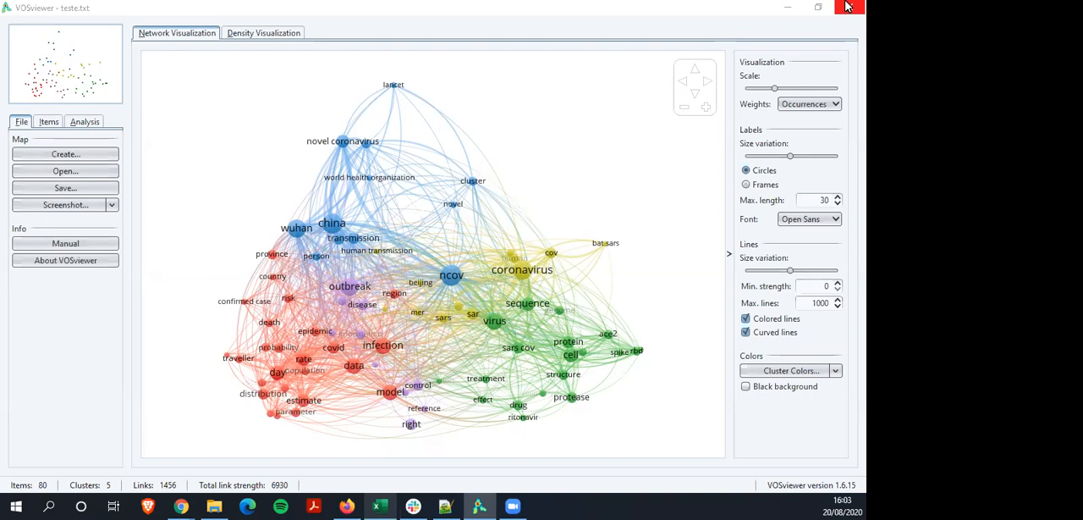
Switch to Notepad++ and bring the 2020.01.completo.txt document's tab into view
{"action": "left_click", "coordinate": [849, 6]}
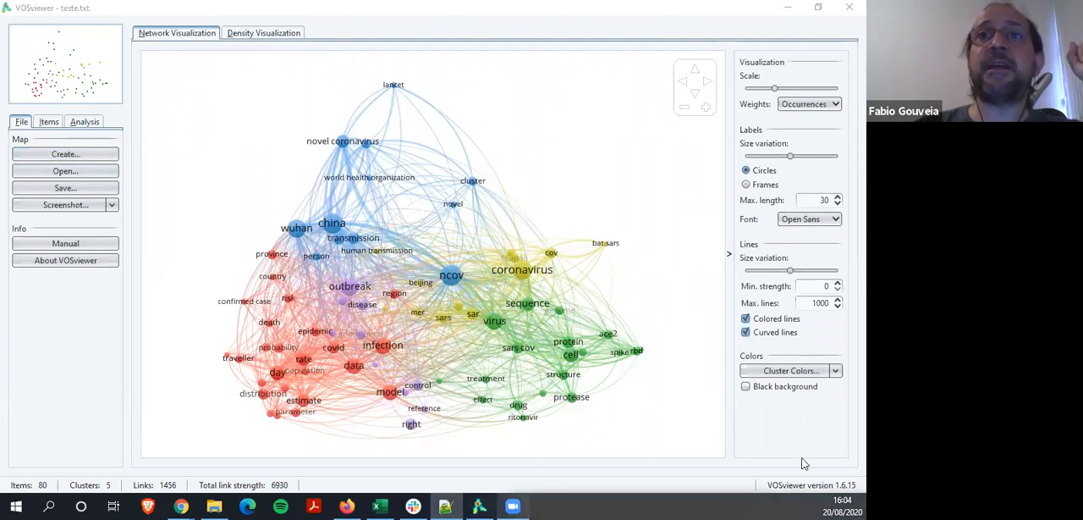
{"action": "left_click_drag", "start_coordinate": [802, 463], "coordinate": [534, 90]}
{"action": "left_click", "coordinate": [570, 79]}
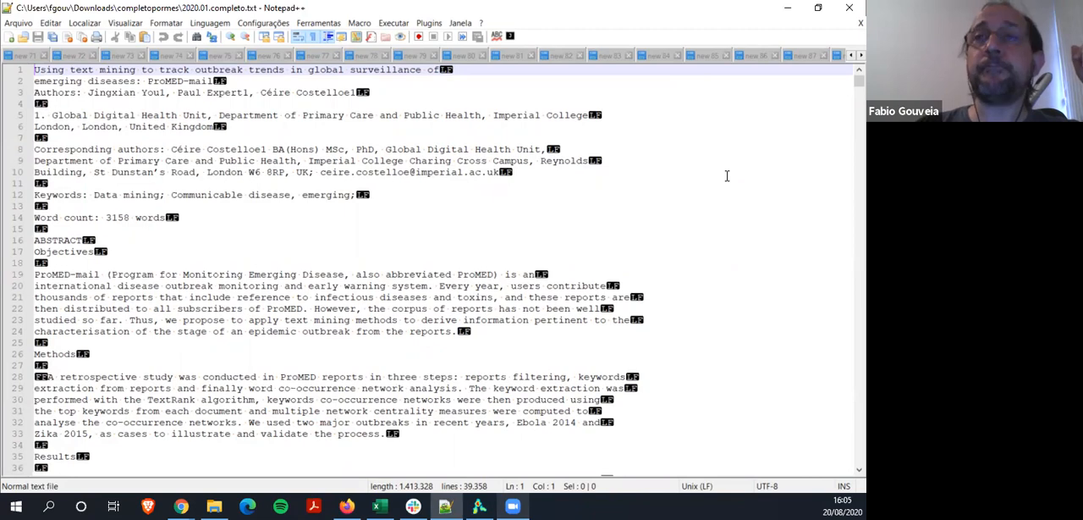
{"action": "left_click", "coordinate": [861, 56]}
{"action": "left_click", "coordinate": [861, 56]}
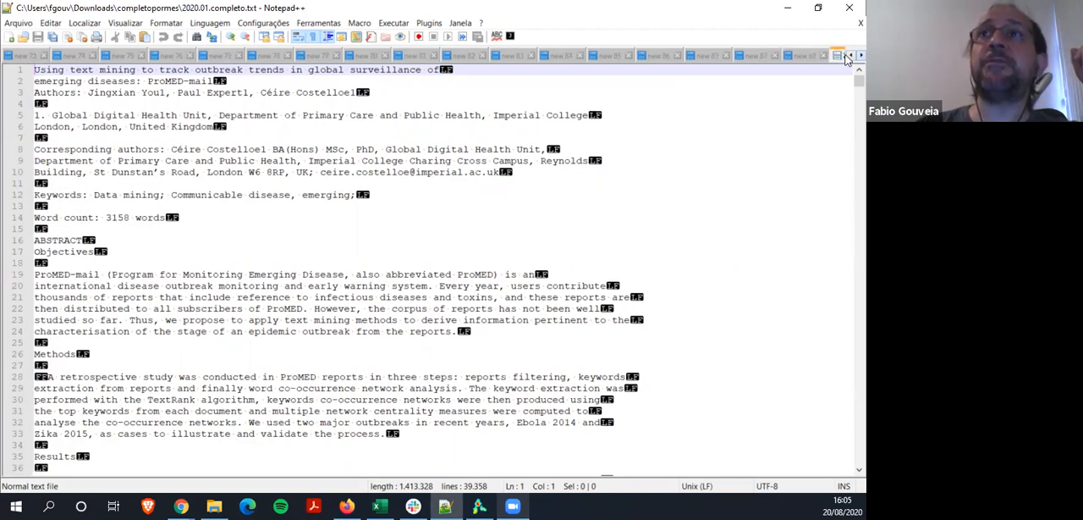
{"action": "left_click", "coordinate": [861, 56]}
{"action": "left_click", "coordinate": [861, 56]}
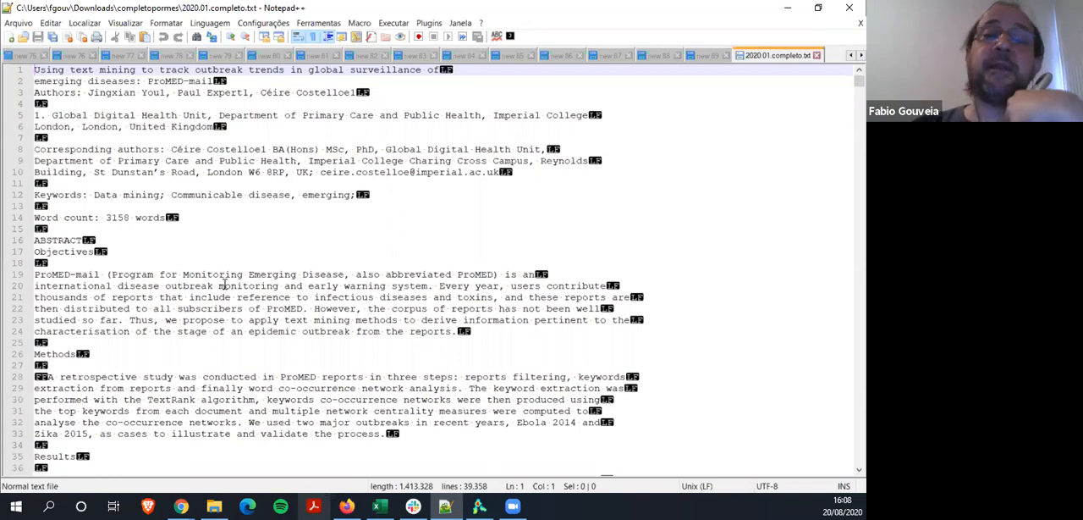
{"action": "left_click", "coordinate": [86, 23]}
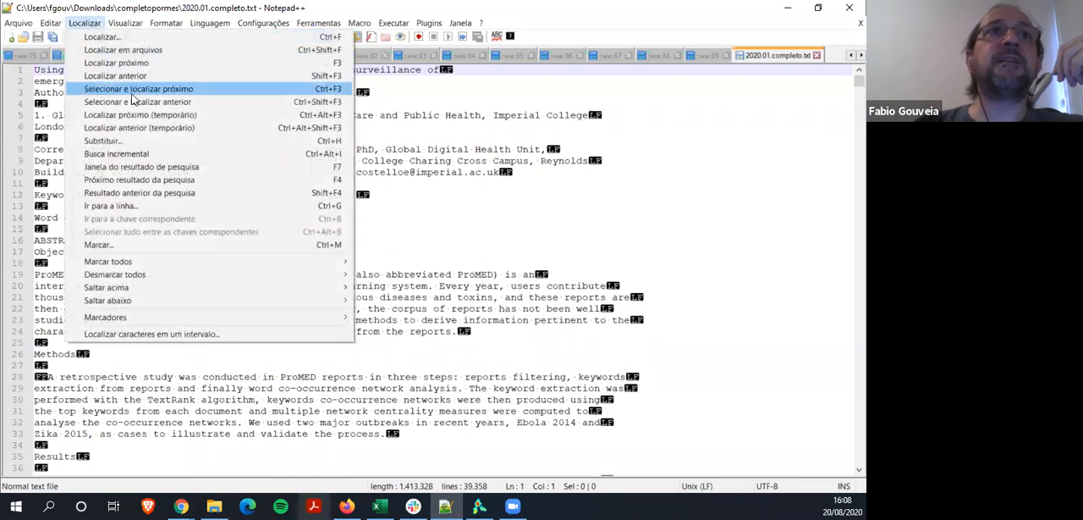
{"action": "left_click", "coordinate": [129, 141]}
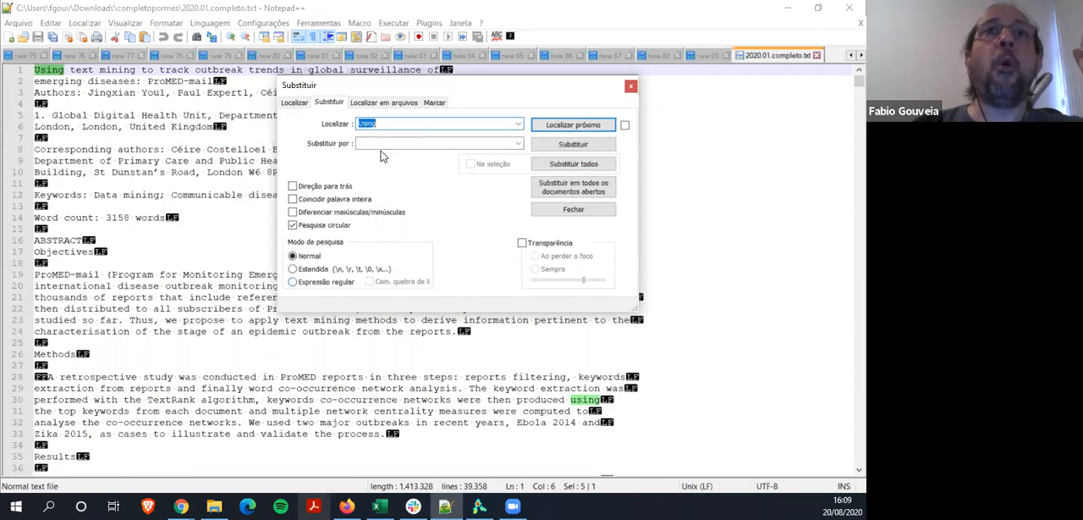
{"action": "left_click", "coordinate": [630, 85]}
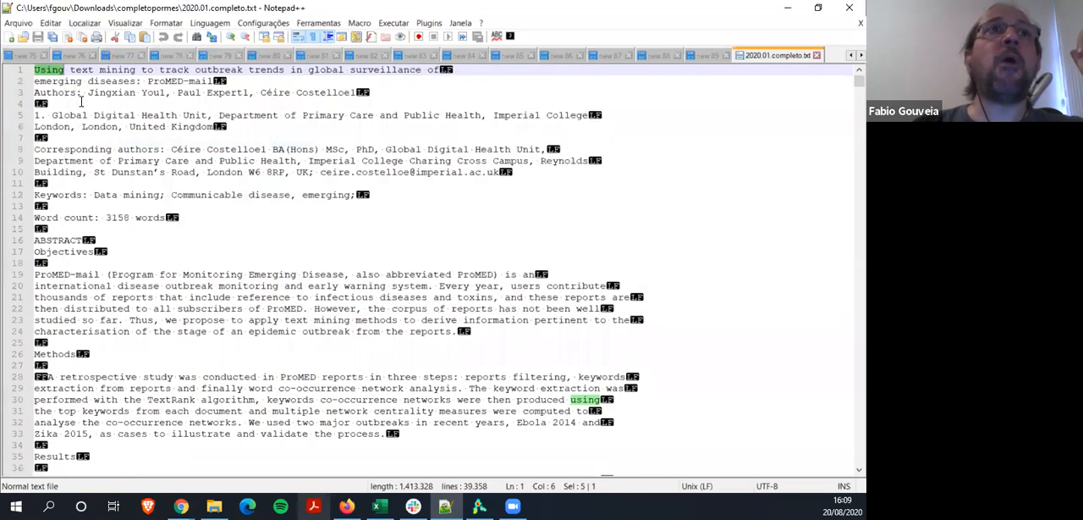
{"action": "left_click", "coordinate": [51, 24]}
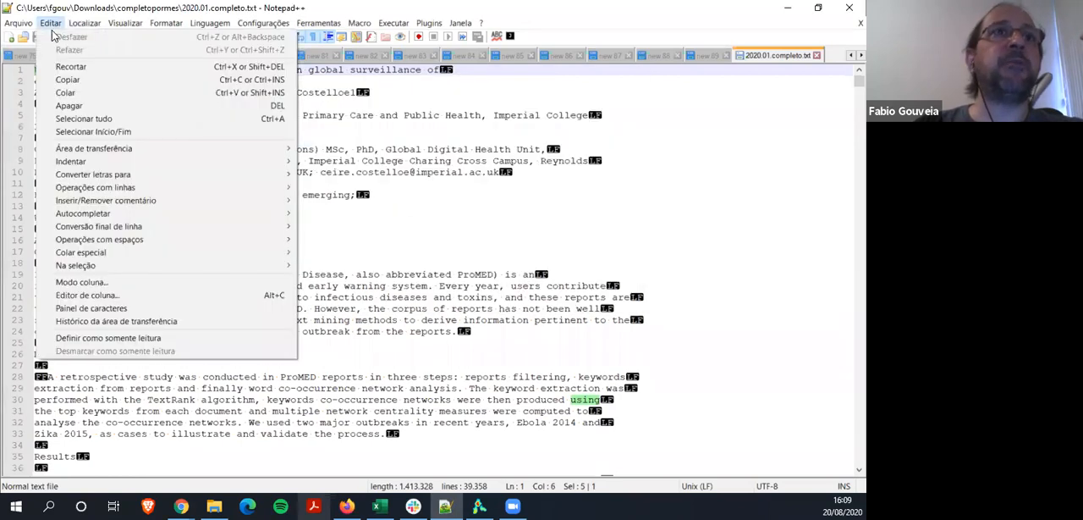
{"action": "mouse_move", "coordinate": [110, 189]}
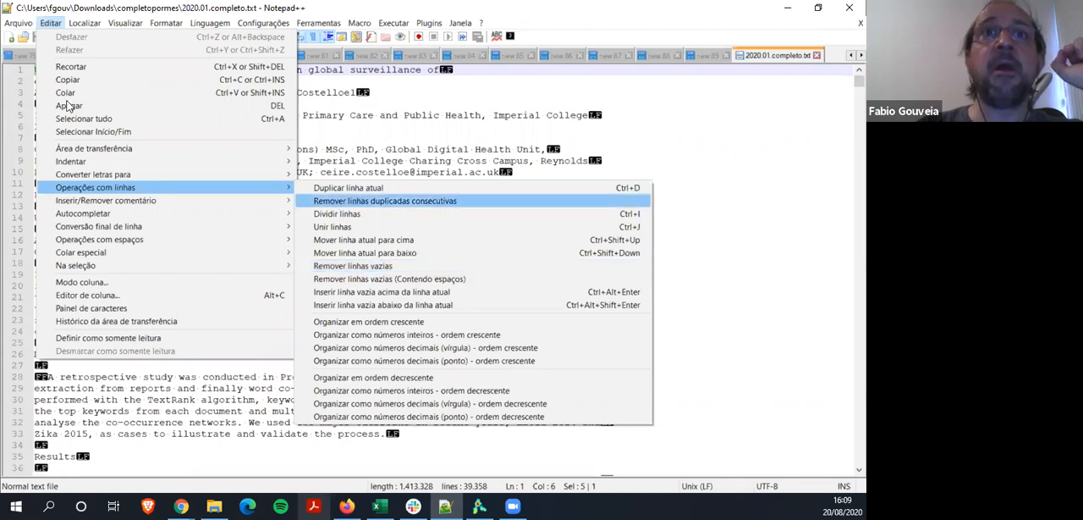
Set up a replacement with \n\n as the search text and \n as the replacement text
{"action": "mouse_move", "coordinate": [95, 23]}
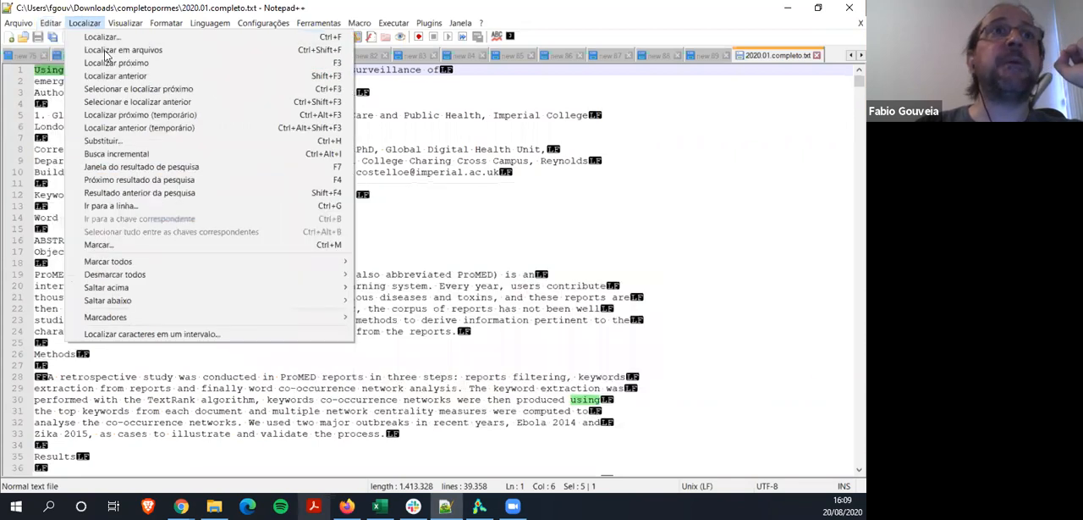
{"action": "left_click", "coordinate": [131, 145]}
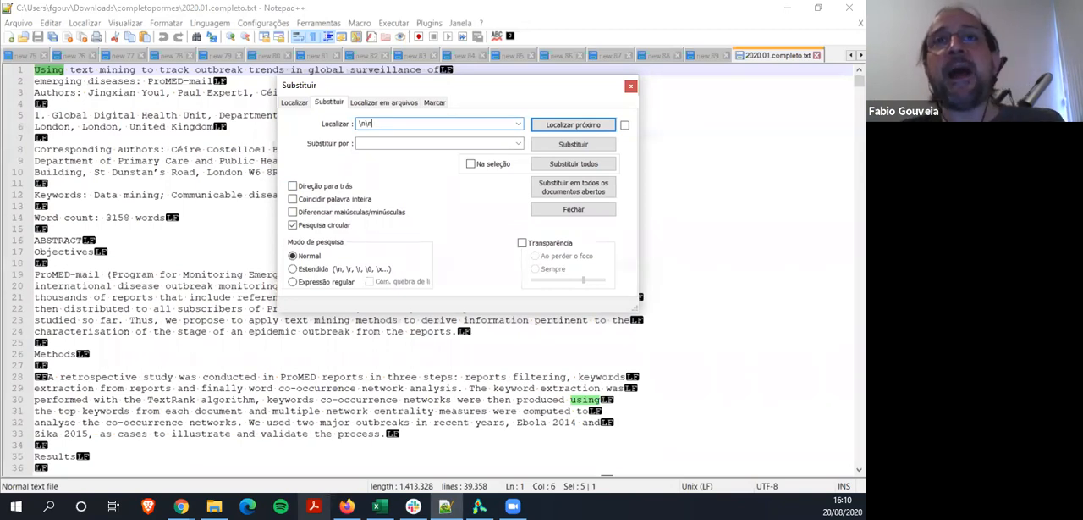
{"action": "left_click", "coordinate": [390, 144]}
{"action": "type", "text": "\\n"}
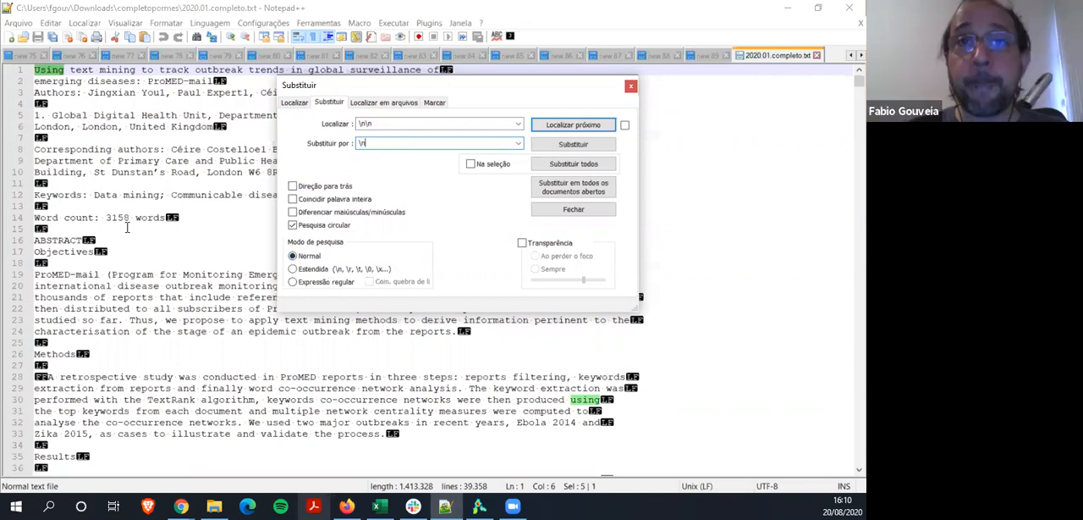
Write the note "notepad++ sublimetext3" on the empty line 18 under Objectives and erase it again
{"action": "left_click", "coordinate": [68, 263]}
{"action": "type", "text": "no"}
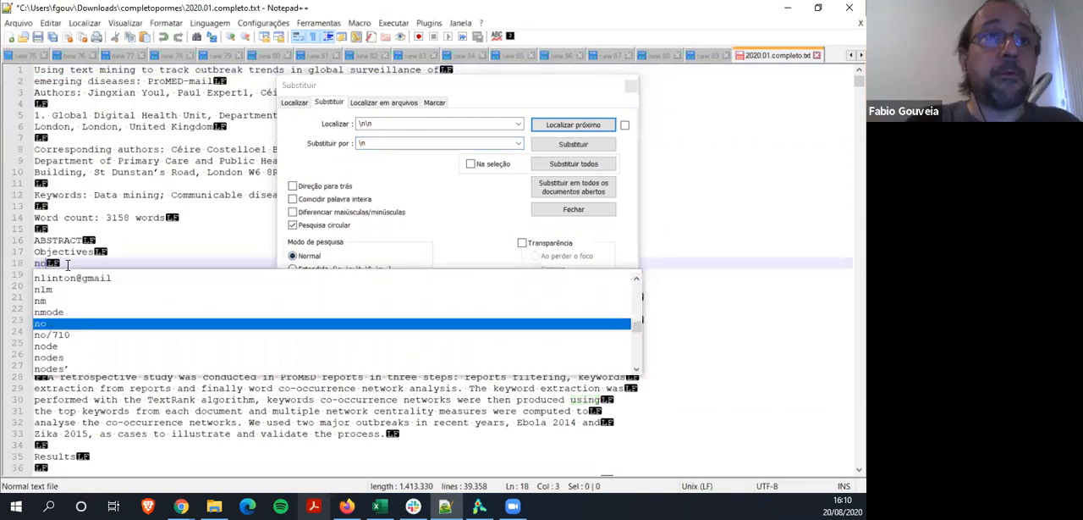
{"action": "type", "text": "tepad+"}
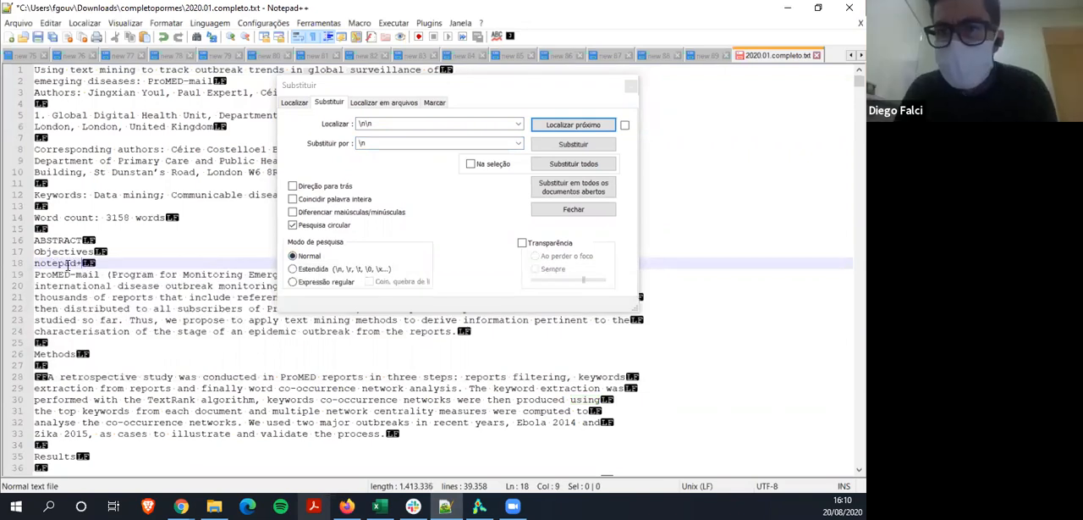
{"action": "type", "text": "+ sb"}
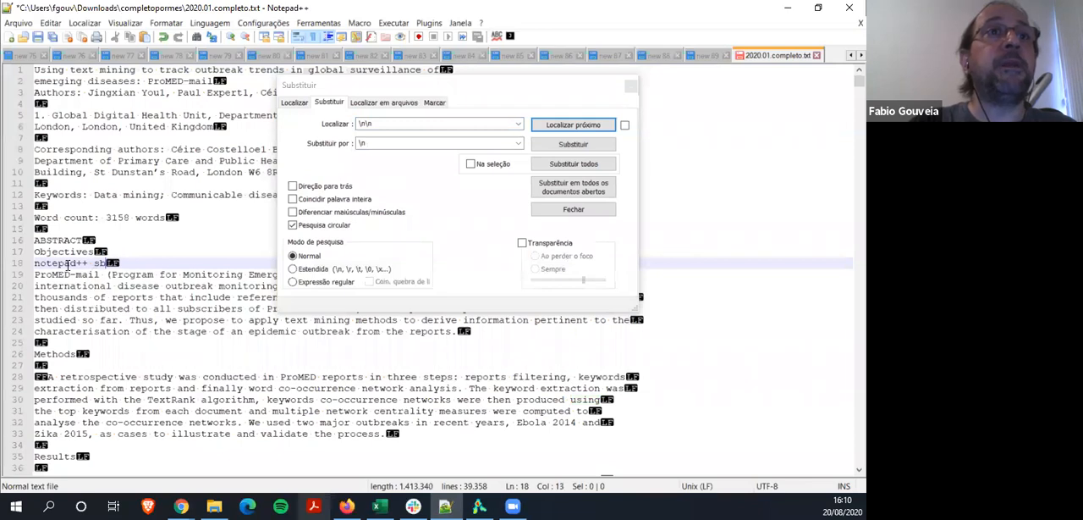
{"action": "type", "text": "blimet"}
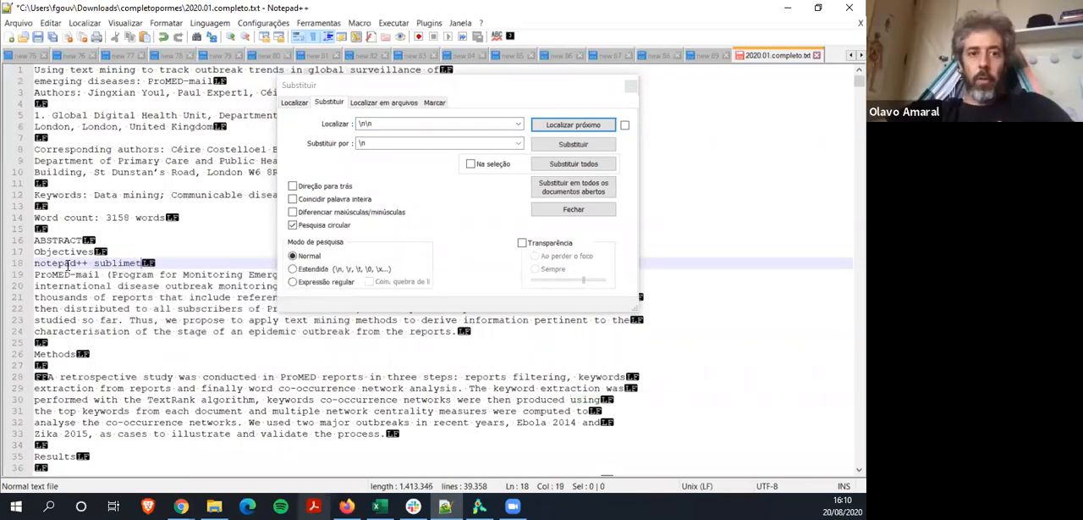
{"action": "type", "text": "ext3"}
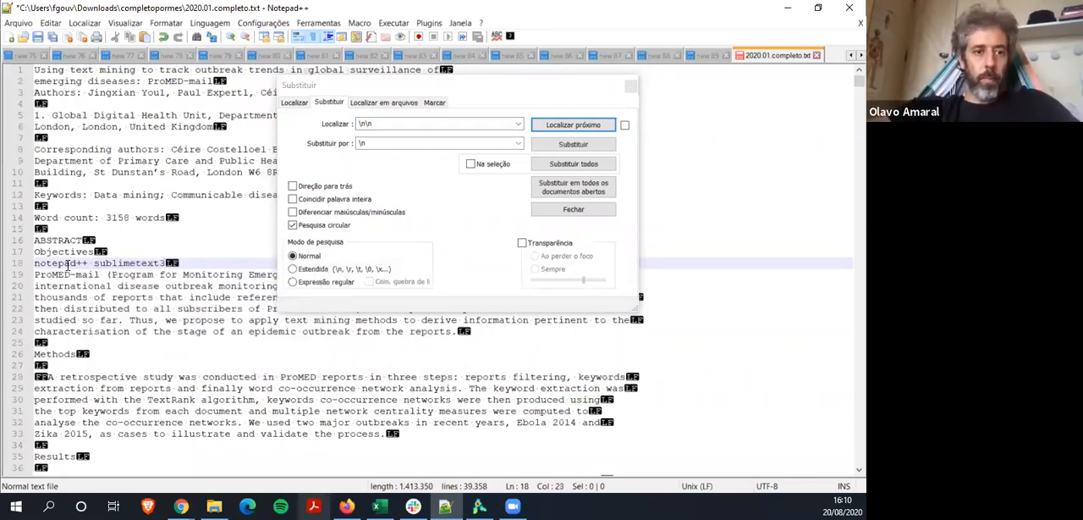
{"action": "key", "text": "BackSpace"}
{"action": "key", "text": "BackSpace"}
{"action": "key", "text": "BackSpace"}
{"action": "key", "text": "BackSpace"}
{"action": "key", "text": "BackSpace"}
{"action": "key", "text": "BackSpace"}
{"action": "key", "text": "BackSpace"}
{"action": "key", "text": "BackSpace"}
{"action": "key", "text": "BackSpace"}
{"action": "key", "text": "BackSpace"}
{"action": "key", "text": "BackSpace"}
{"action": "key", "text": "BackSpace"}
{"action": "key", "text": "BackSpace"}
{"action": "key", "text": "BackSpace"}
{"action": "key", "text": "BackSpace"}
{"action": "key", "text": "BackSpace"}
{"action": "key", "text": "BackSpace"}
{"action": "key", "text": "BackSpace"}
{"action": "key", "text": "BackSpace"}
{"action": "key", "text": "BackSpace"}
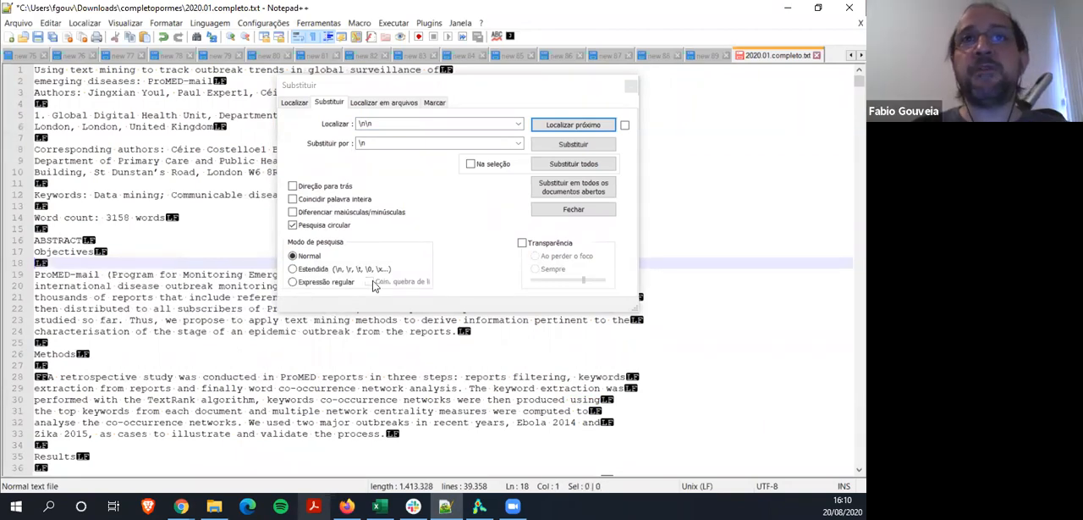
Set the replacement's search mode to Estendida and close the dialog without replacing anything
{"action": "left_click", "coordinate": [293, 269]}
{"action": "left_click", "coordinate": [292, 282]}
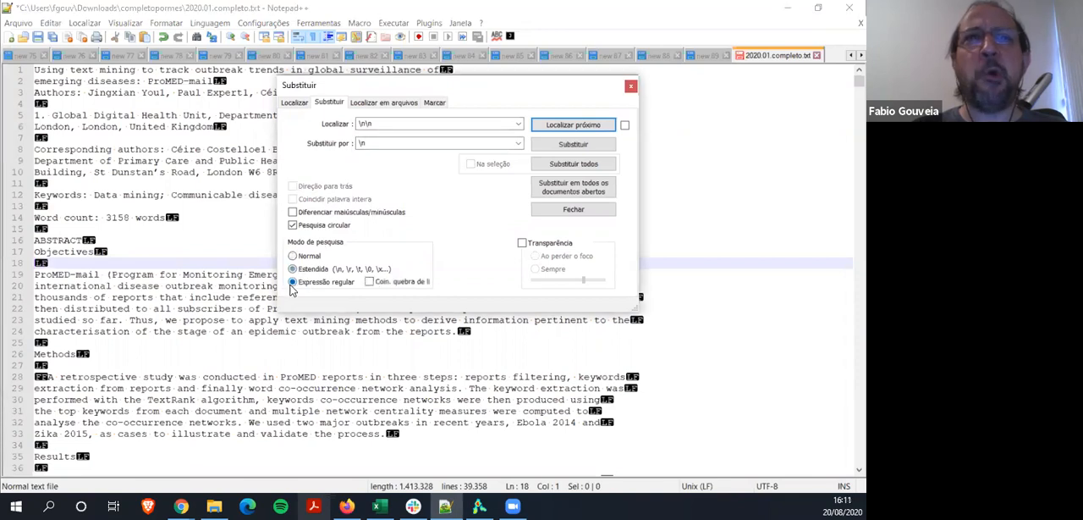
{"action": "left_click", "coordinate": [294, 269]}
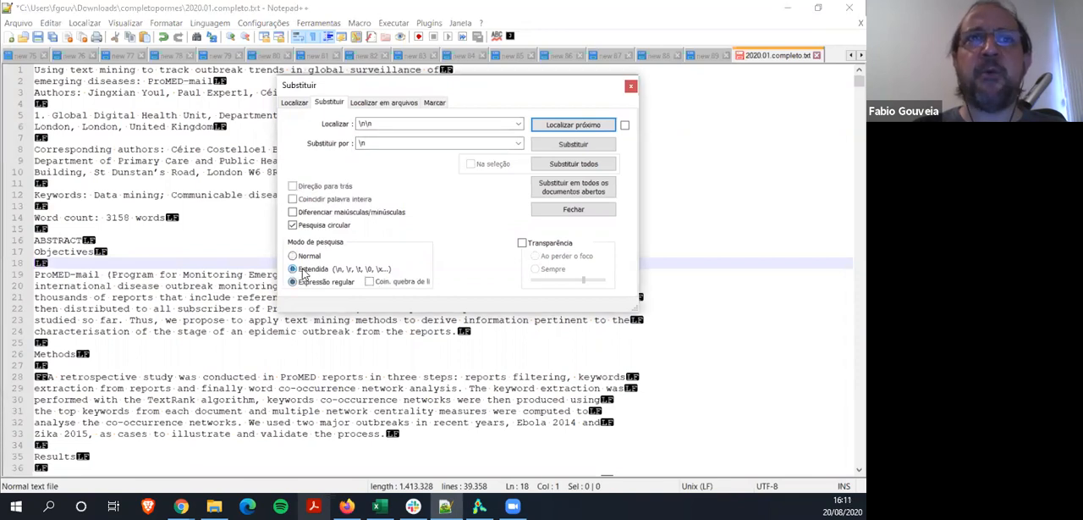
{"action": "left_click", "coordinate": [398, 123]}
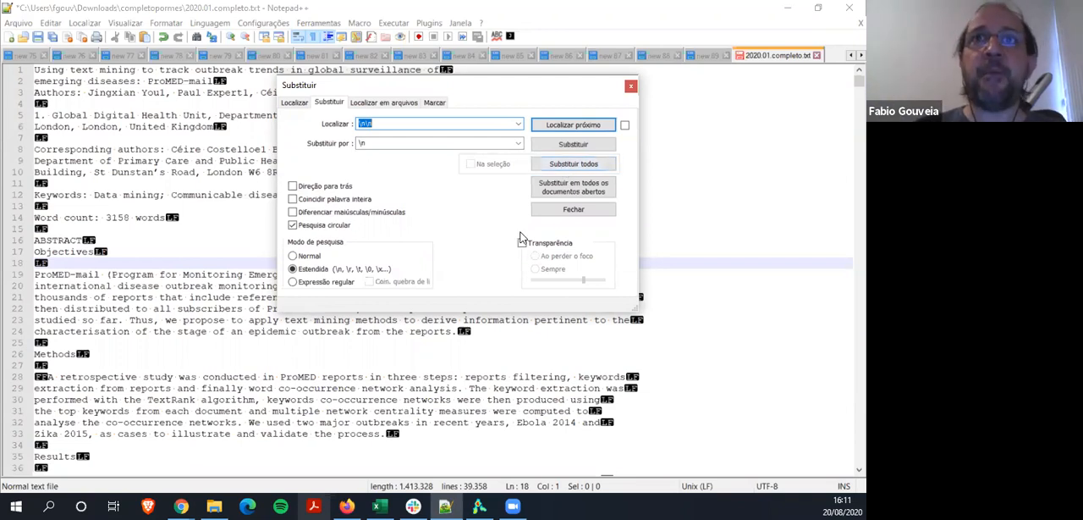
{"action": "left_click", "coordinate": [566, 212]}
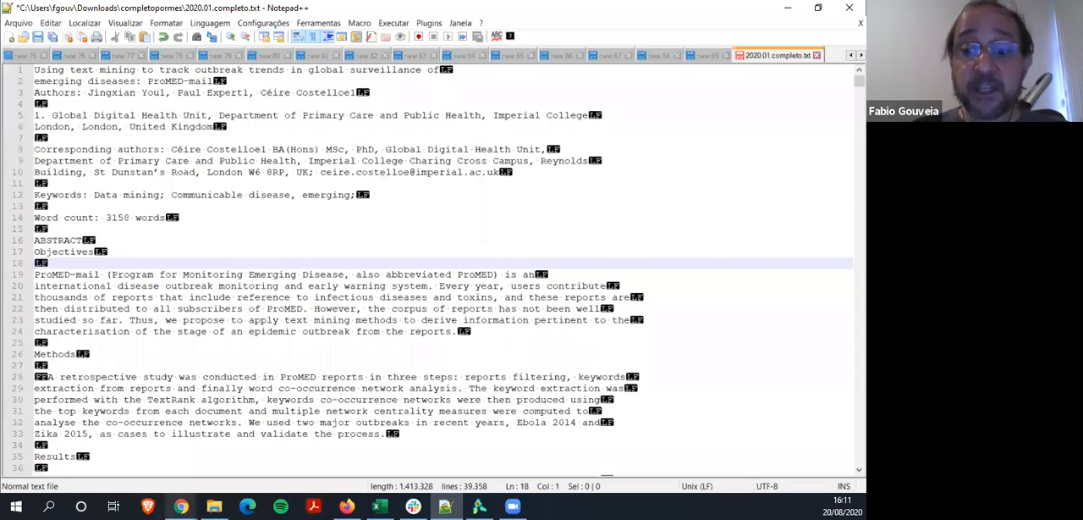
{"action": "left_click", "coordinate": [480, 506]}
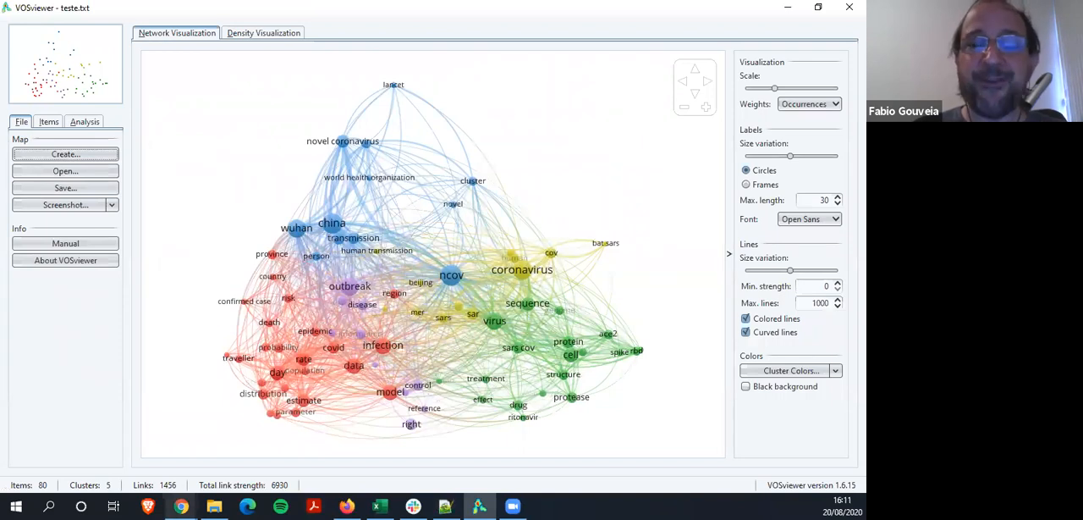
{"action": "left_click", "coordinate": [214, 506]}
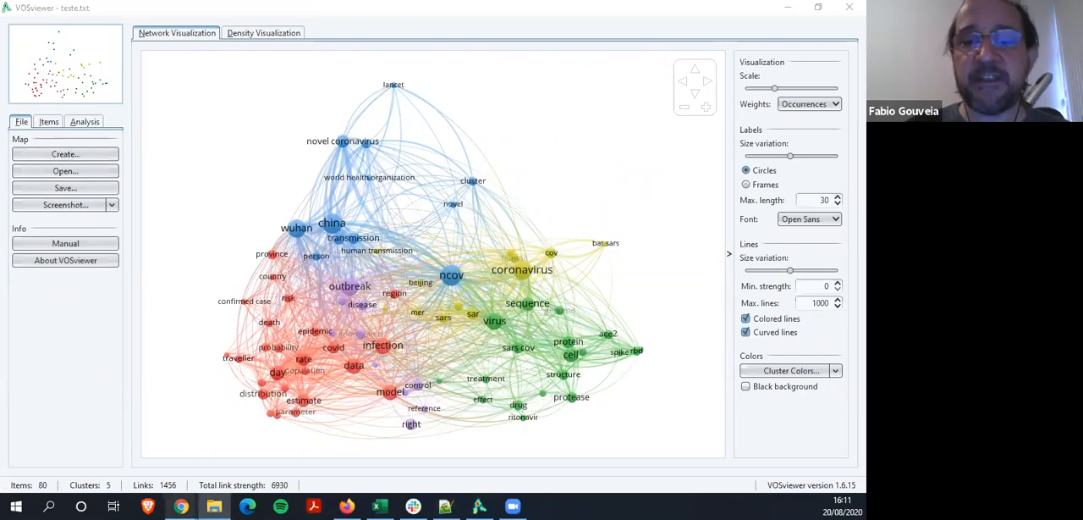
{"action": "left_click", "coordinate": [446, 507]}
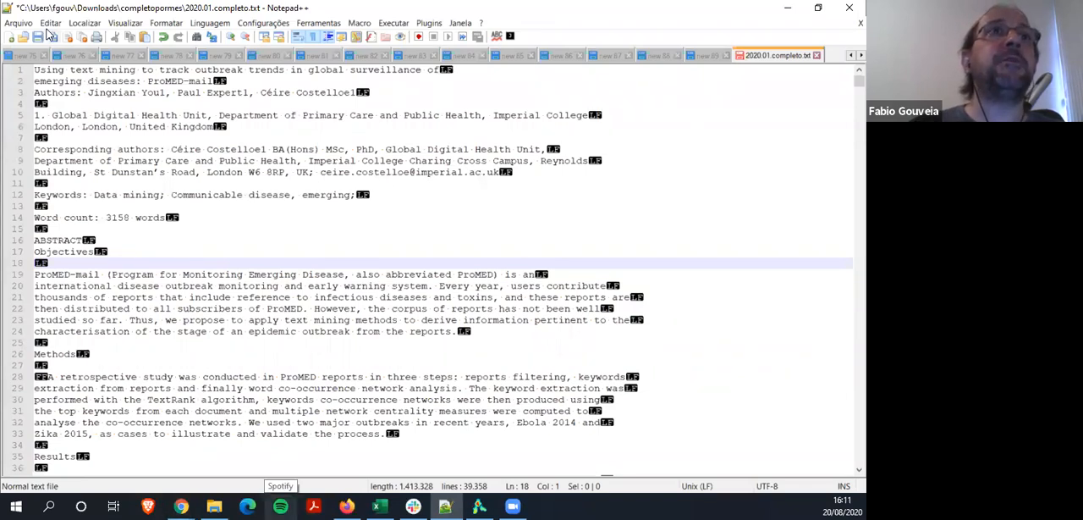
Remove all empty lines from 2020.01.completo.txt and place the cursor on the Methods line
{"action": "left_click", "coordinate": [50, 23]}
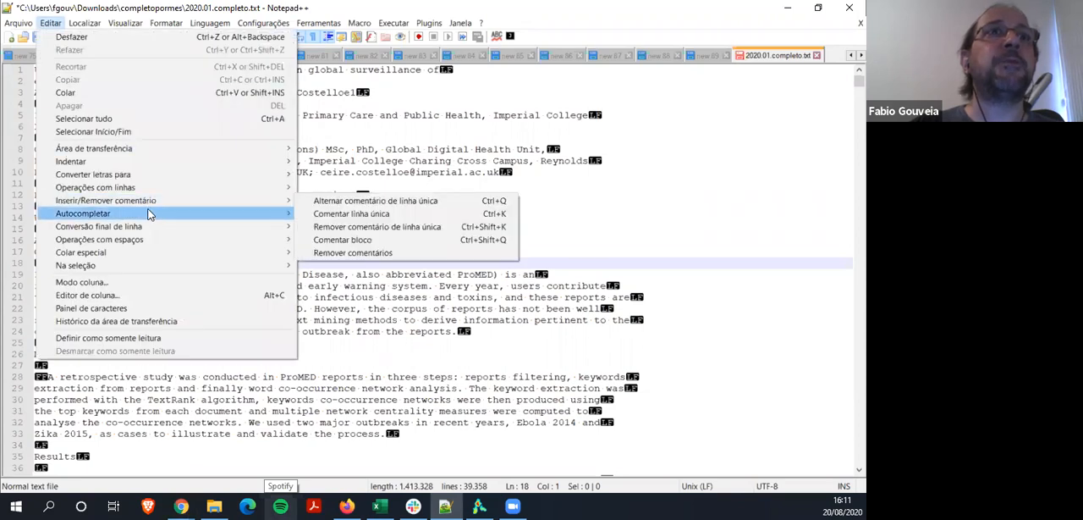
{"action": "mouse_move", "coordinate": [147, 187]}
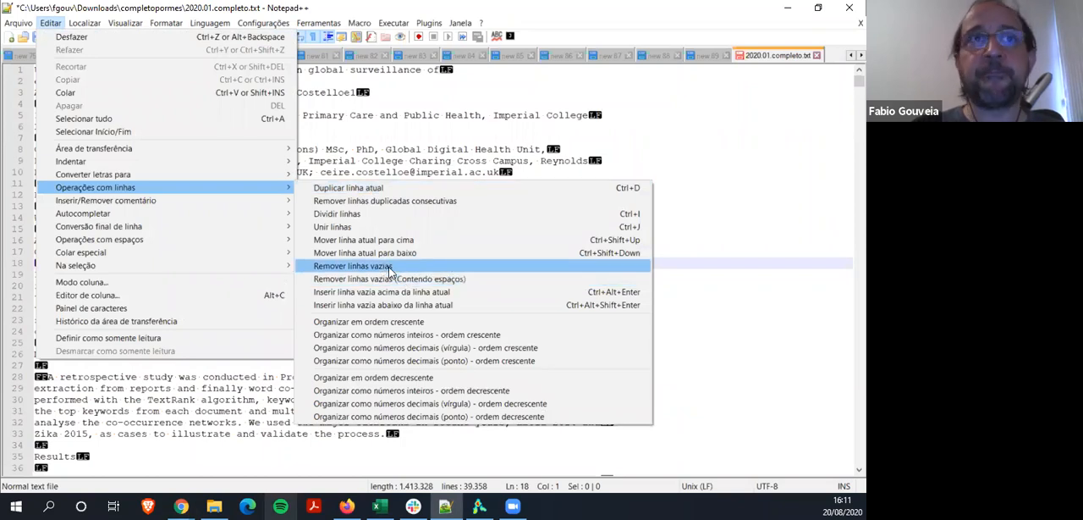
{"action": "left_click", "coordinate": [353, 266]}
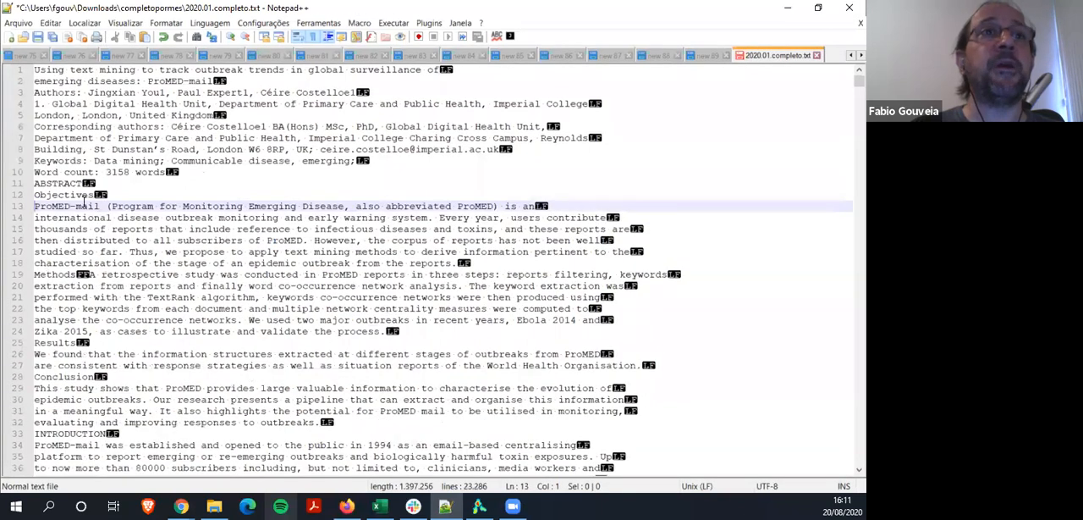
{"action": "left_click", "coordinate": [121, 275]}
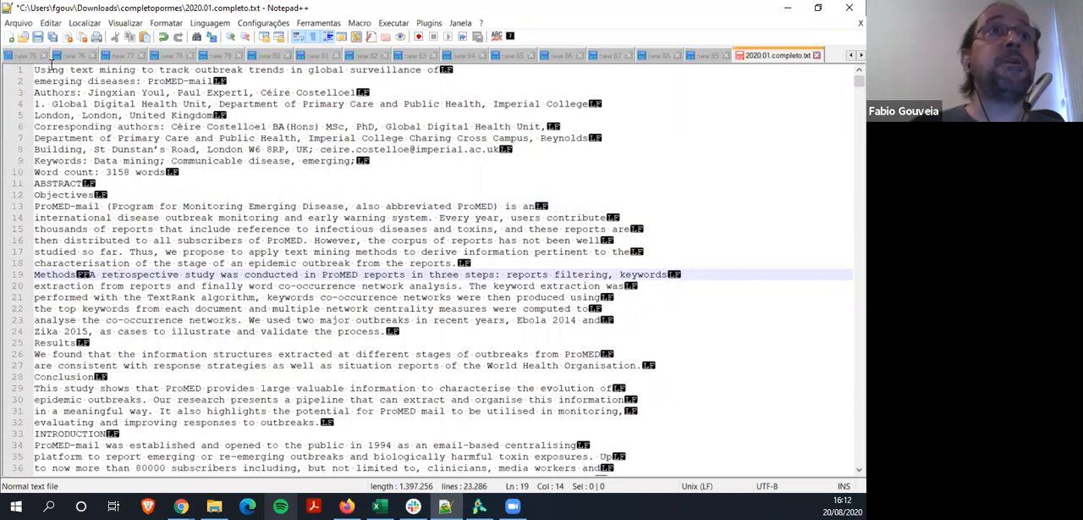
Save the cleaned text as teste2 in the Área de Trabalho folder and switch to VOSviewer
{"action": "left_click", "coordinate": [18, 23]}
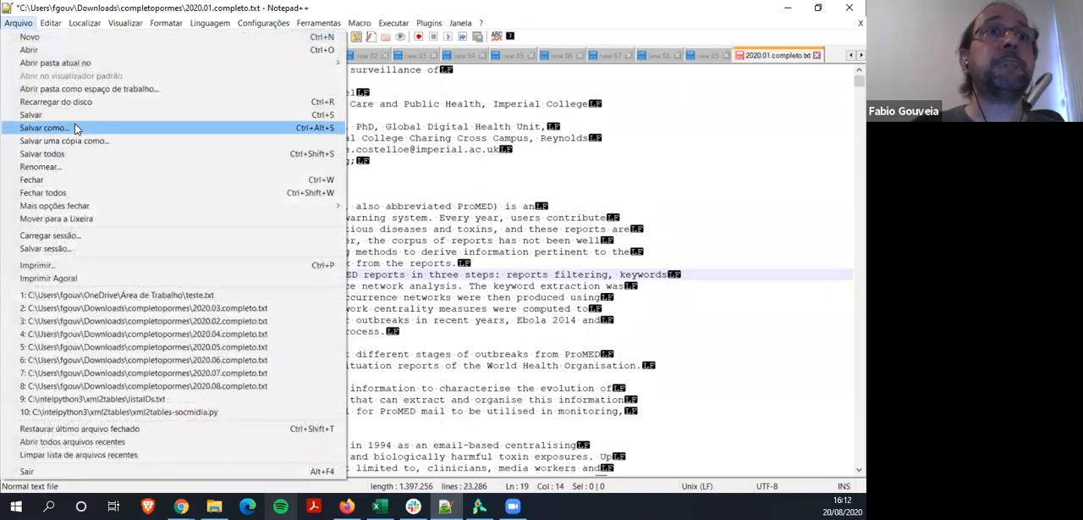
{"action": "left_click", "coordinate": [74, 127]}
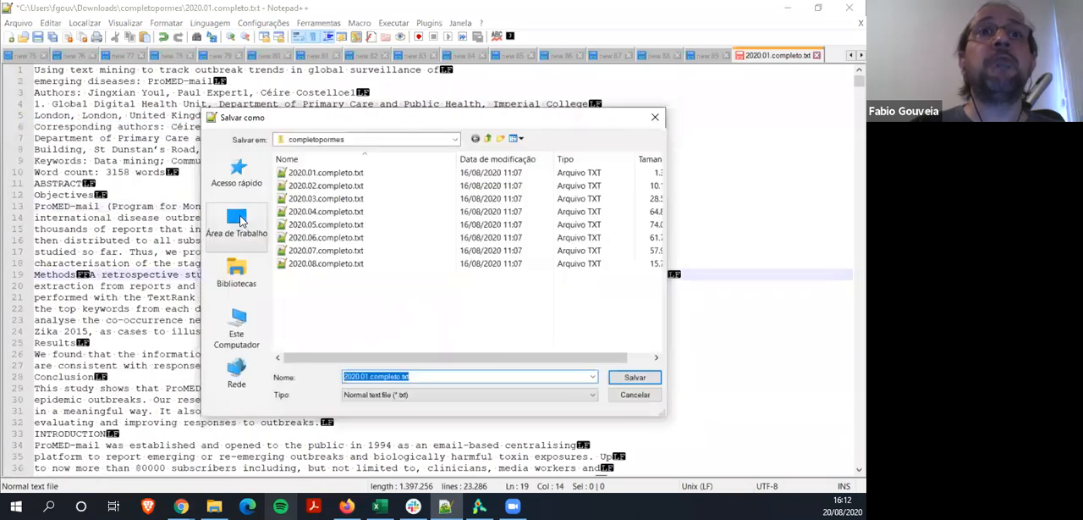
{"action": "left_click", "coordinate": [237, 221]}
{"action": "scroll", "coordinate": [330, 330], "scroll_direction": "down", "scroll_amount": 1}
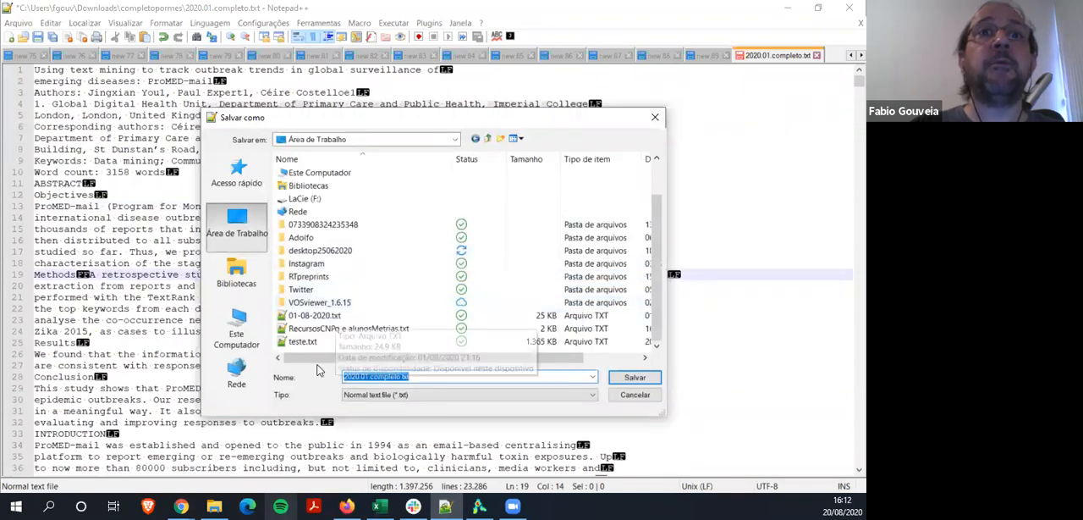
{"action": "type", "text": "teste2"}
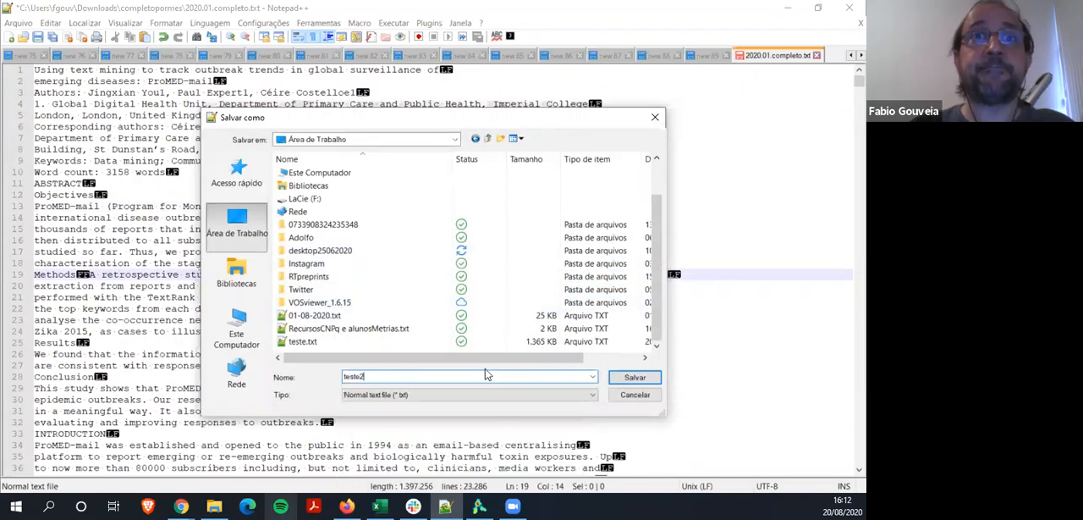
{"action": "left_click", "coordinate": [635, 378]}
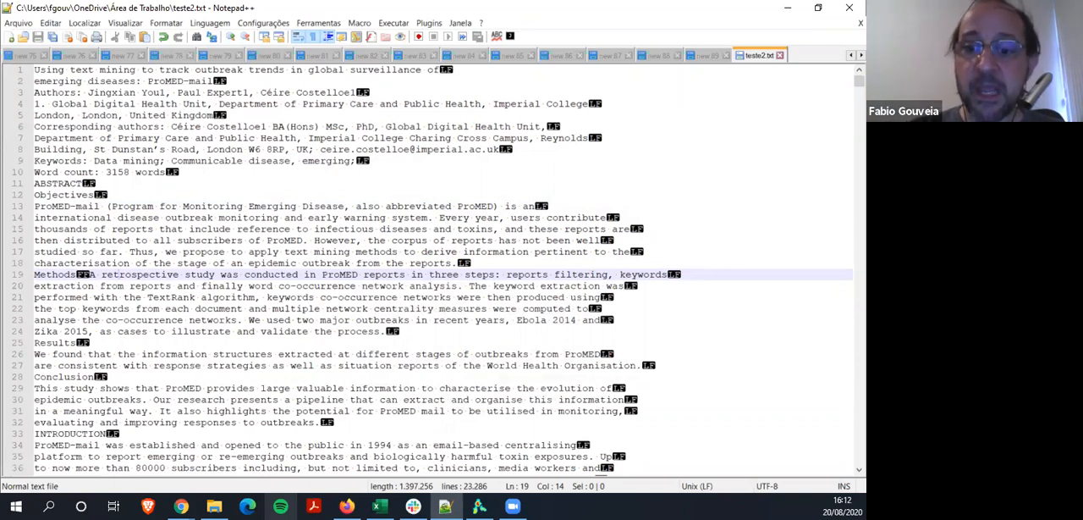
{"action": "key", "text": "alt+Tab"}
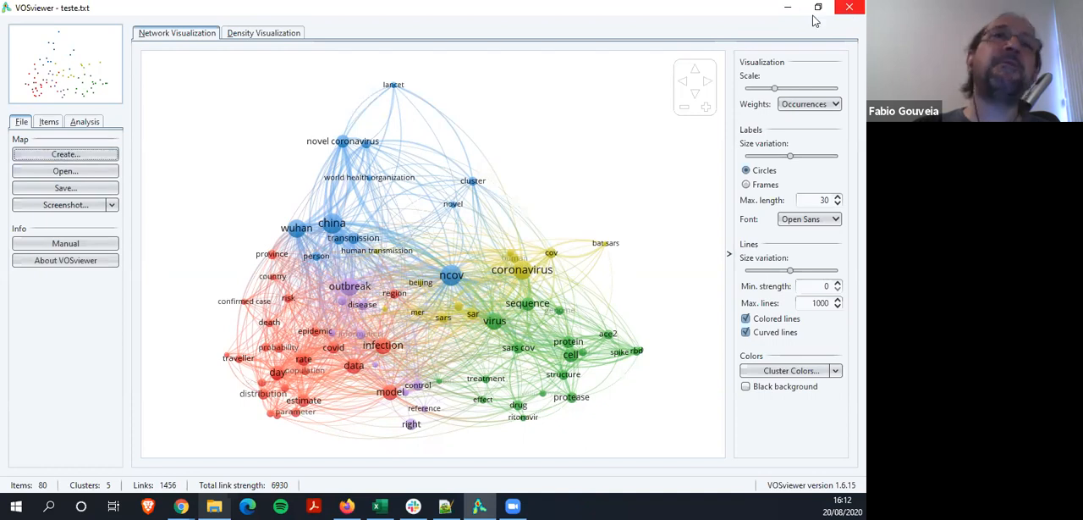
Start a new map based on text data, reading the data from VOSviewer files
{"action": "left_click", "coordinate": [65, 155]}
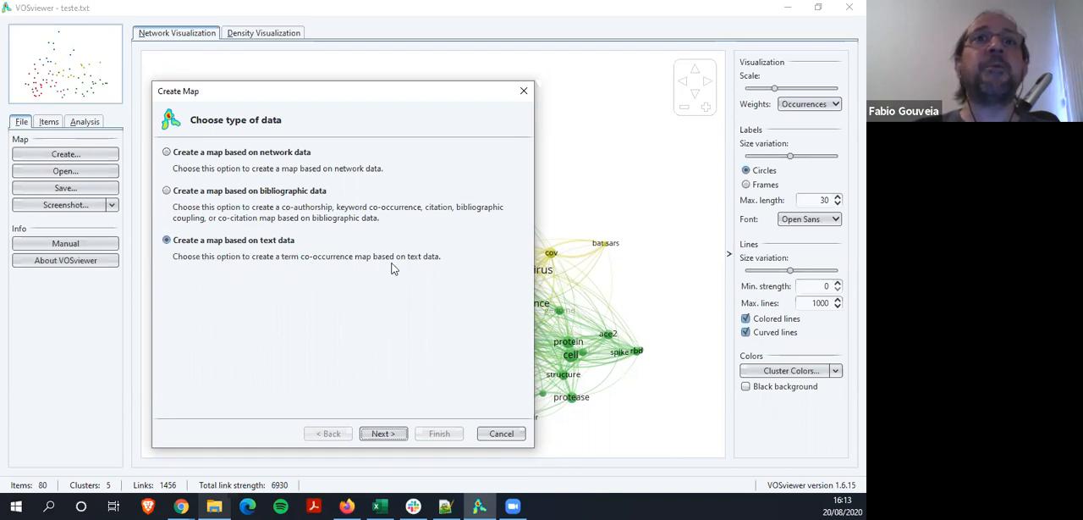
{"action": "left_click", "coordinate": [383, 433]}
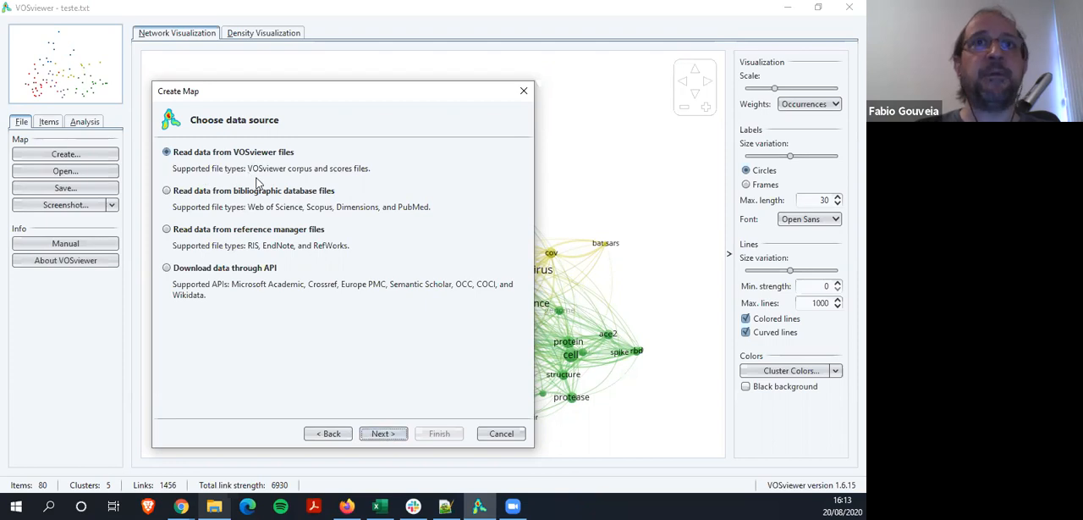
{"action": "left_click", "coordinate": [383, 434]}
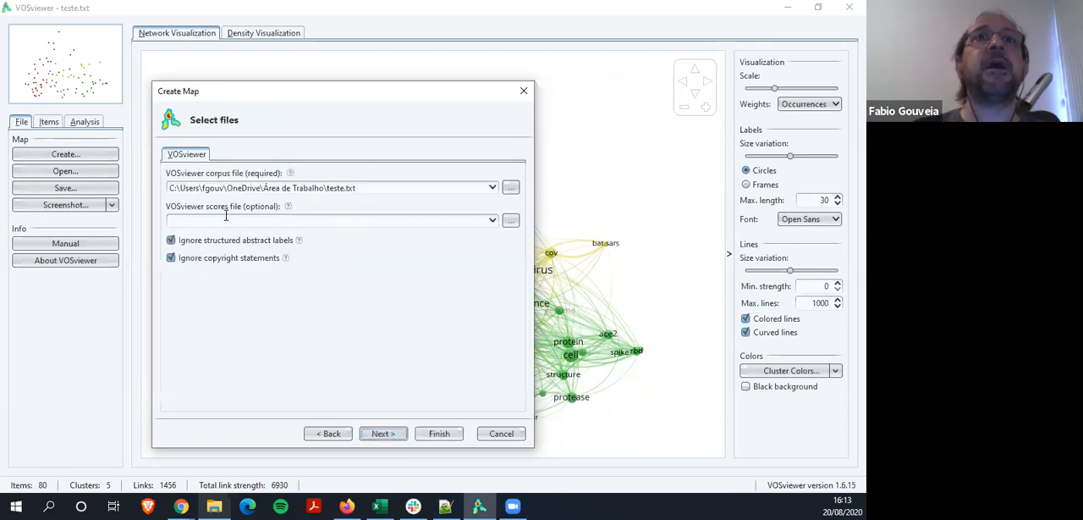
Change the file name in the VOSviewer corpus file path to teste2.txt in the Área de Trabalho folder
{"action": "left_click", "coordinate": [345, 187]}
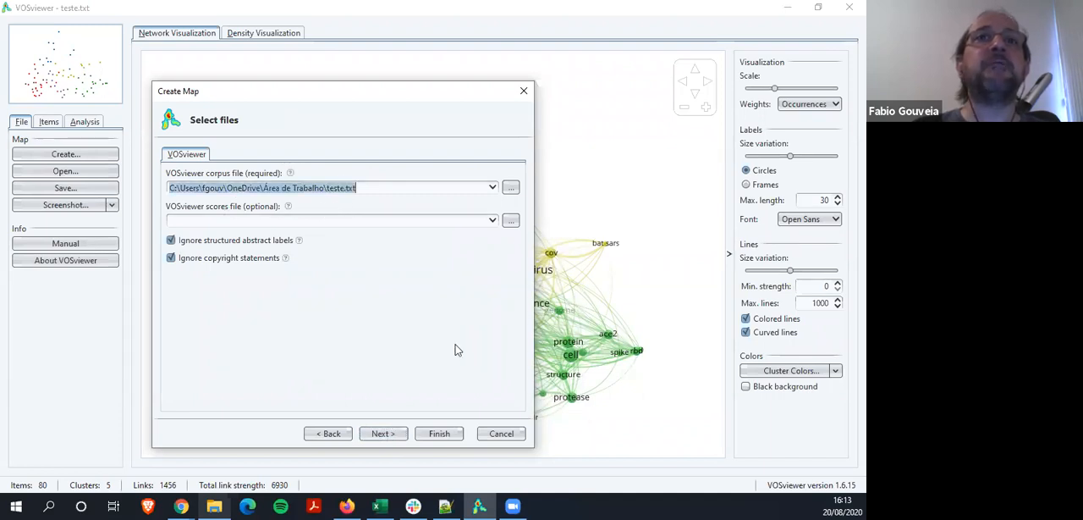
{"action": "left_click", "coordinate": [432, 308]}
{"action": "key", "text": "Left"}
{"action": "key", "text": "Left"}
{"action": "key", "text": "Left"}
{"action": "key", "text": "Left"}
{"action": "type", "text": "2"}
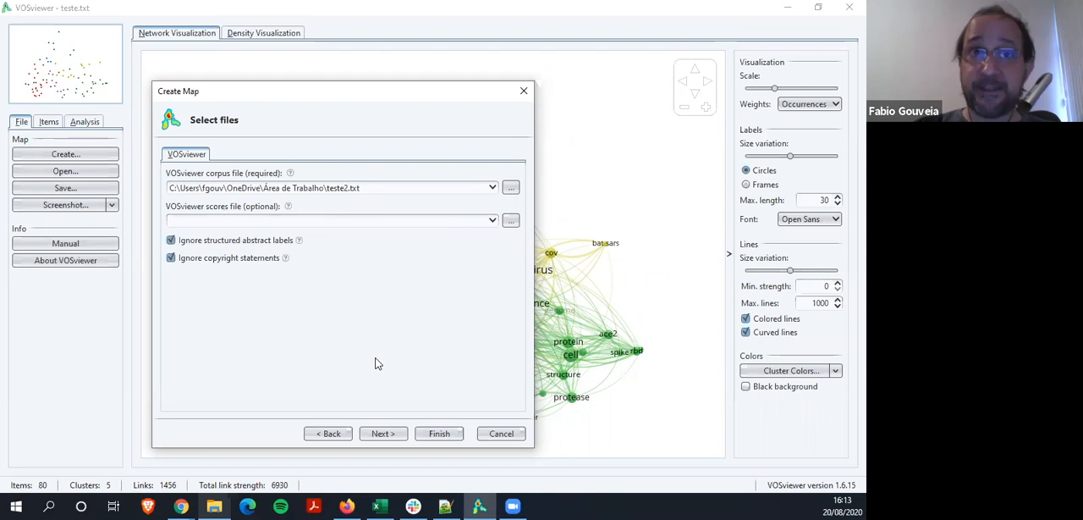
Keep structured abstract labels and copyright statements ignored, and accept binary counting without a thesaurus file
{"action": "left_click", "coordinate": [171, 241]}
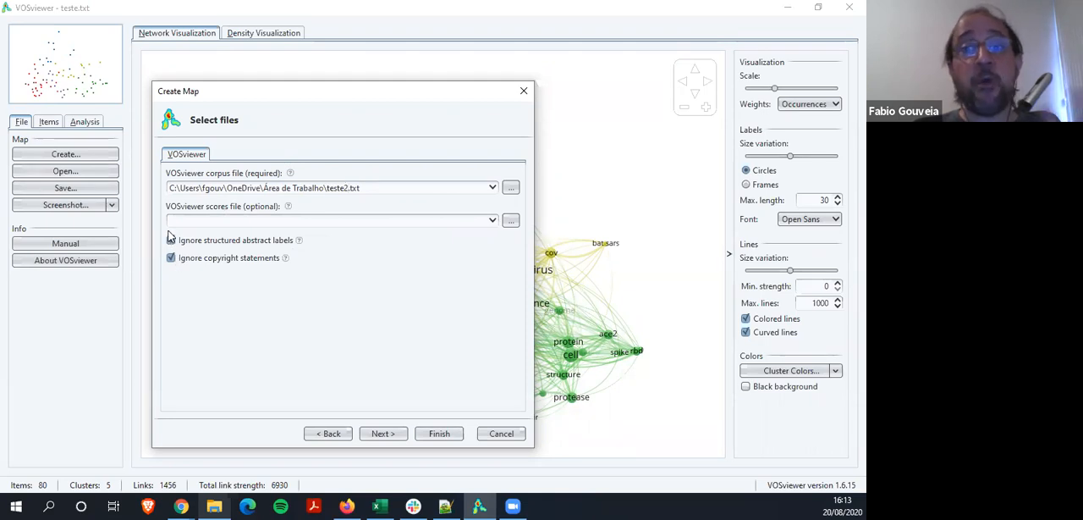
{"action": "left_click", "coordinate": [171, 237]}
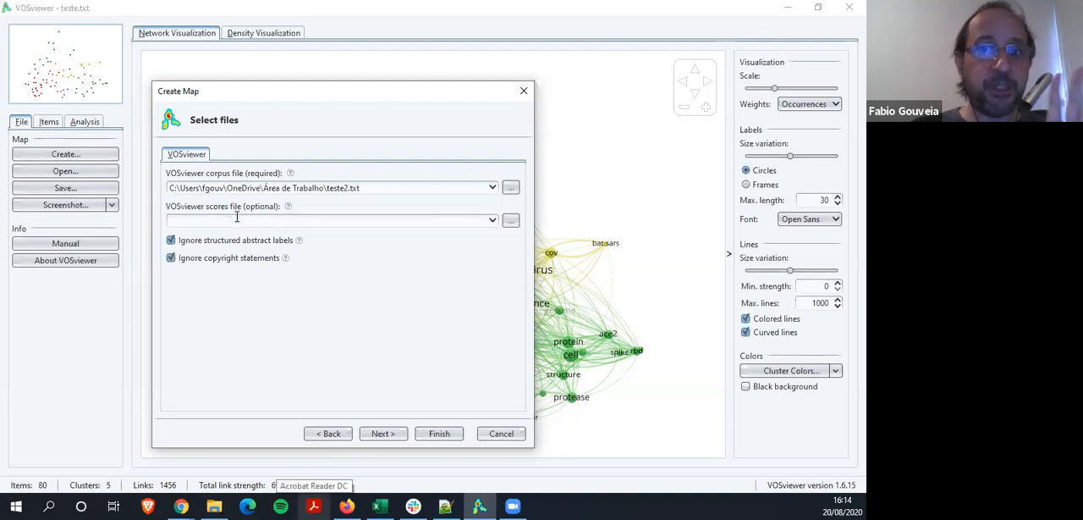
{"action": "left_click", "coordinate": [385, 434]}
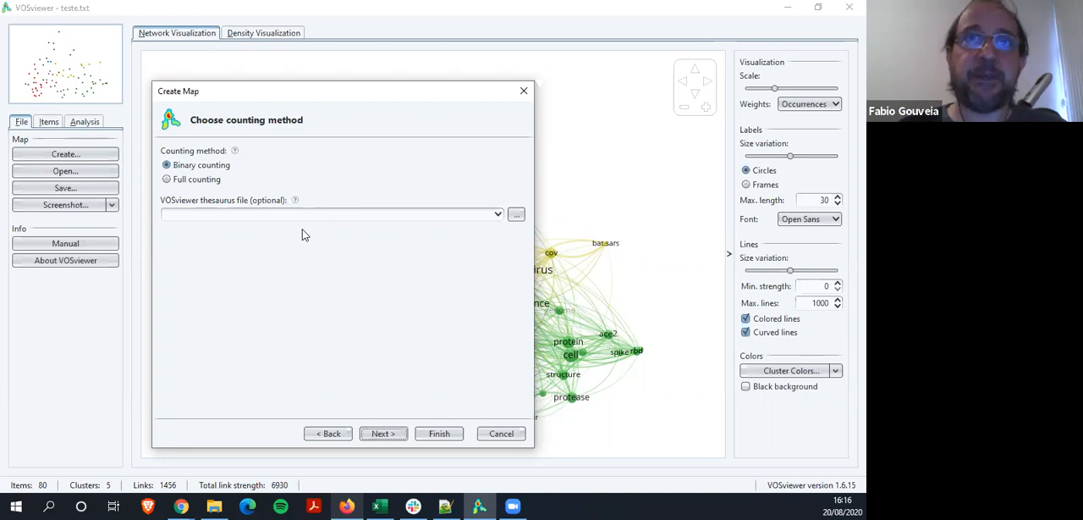
{"action": "left_click", "coordinate": [383, 433]}
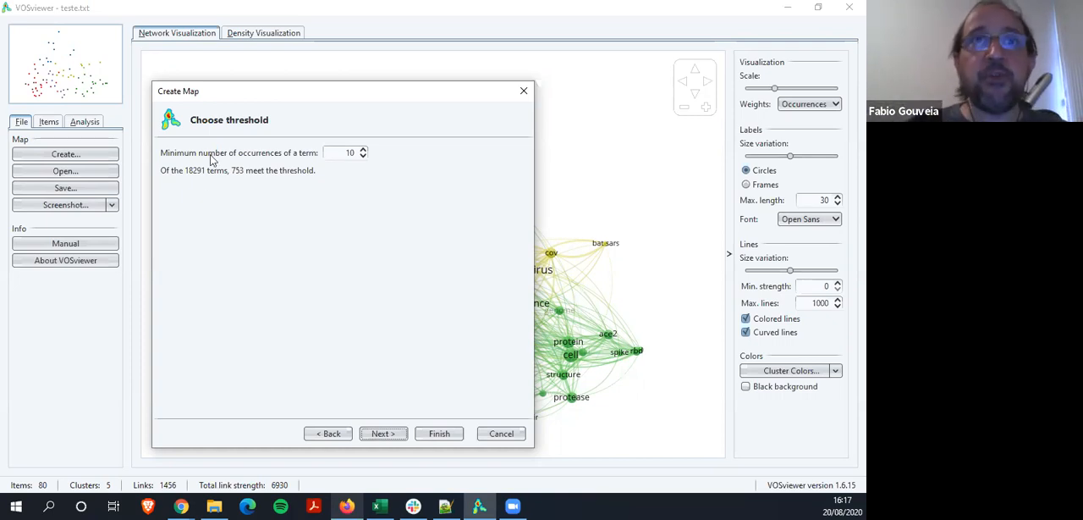
Set the minimum number of occurrences of a term to 50 and continue to the number of terms
{"action": "left_click", "coordinate": [363, 149]}
{"action": "left_click", "coordinate": [363, 149]}
{"action": "left_click", "coordinate": [363, 149]}
{"action": "left_click", "coordinate": [364, 149]}
{"action": "left_click", "coordinate": [363, 149]}
{"action": "left_click", "coordinate": [363, 149]}
{"action": "left_click", "coordinate": [363, 149]}
{"action": "left_click", "coordinate": [363, 149]}
{"action": "left_click", "coordinate": [363, 149]}
{"action": "left_click", "coordinate": [363, 149]}
{"action": "left_click", "coordinate": [363, 149]}
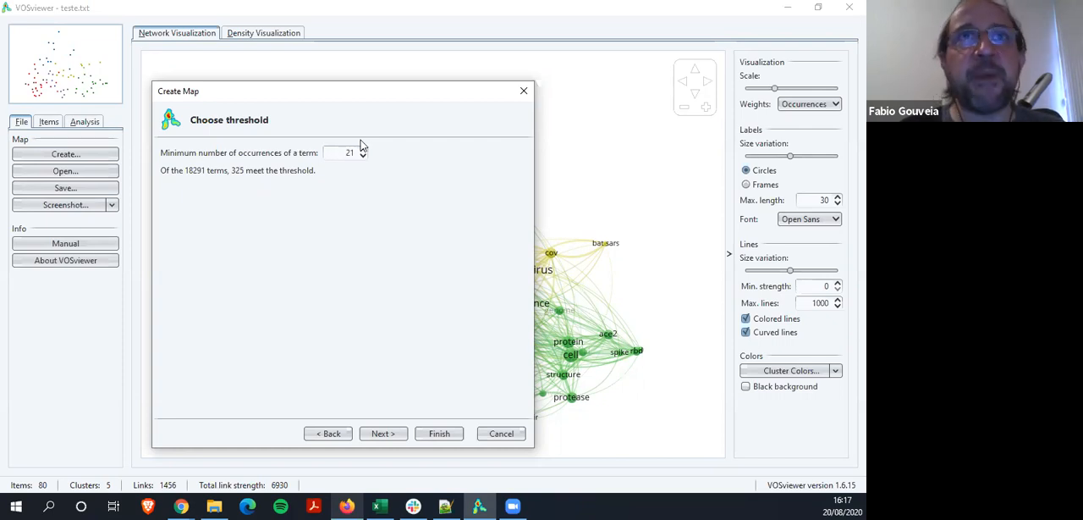
{"action": "left_click", "coordinate": [363, 149]}
{"action": "left_click", "coordinate": [363, 149]}
{"action": "left_click", "coordinate": [363, 149]}
{"action": "left_click", "coordinate": [363, 149]}
{"action": "left_click", "coordinate": [363, 149]}
{"action": "left_click", "coordinate": [363, 149]}
{"action": "left_click", "coordinate": [363, 149]}
{"action": "left_click", "coordinate": [363, 149]}
{"action": "left_click", "coordinate": [363, 149]}
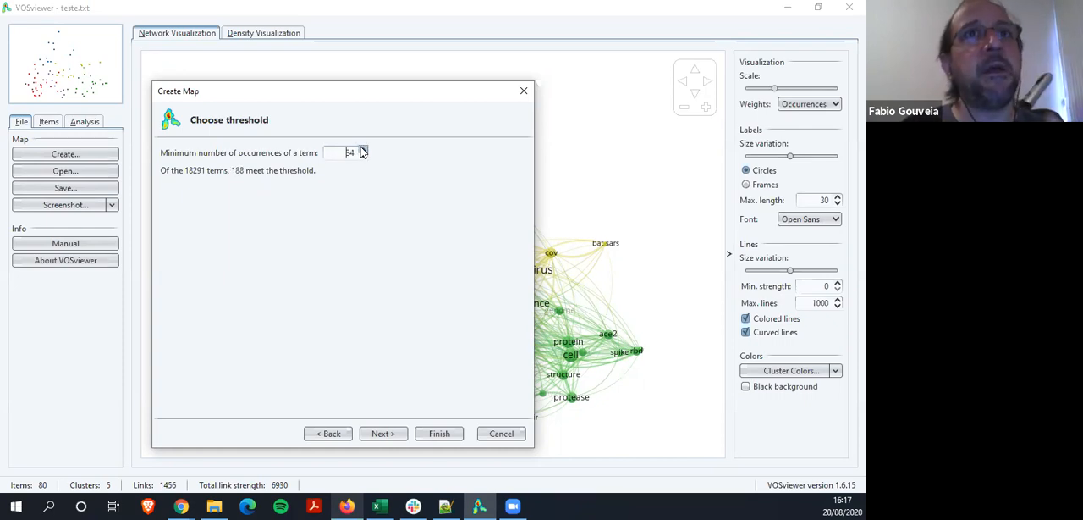
{"action": "left_click", "coordinate": [363, 149]}
{"action": "left_click", "coordinate": [363, 149]}
{"action": "left_click", "coordinate": [363, 149]}
{"action": "left_click", "coordinate": [363, 149]}
{"action": "left_click", "coordinate": [363, 149]}
{"action": "left_click", "coordinate": [363, 149]}
{"action": "left_click", "coordinate": [363, 149]}
{"action": "left_click", "coordinate": [363, 149]}
{"action": "left_click", "coordinate": [363, 149]}
{"action": "left_click", "coordinate": [363, 149]}
{"action": "left_click", "coordinate": [363, 149]}
{"action": "left_click", "coordinate": [364, 149]}
{"action": "left_click", "coordinate": [363, 149]}
{"action": "left_click", "coordinate": [363, 149]}
{"action": "left_click", "coordinate": [363, 149]}
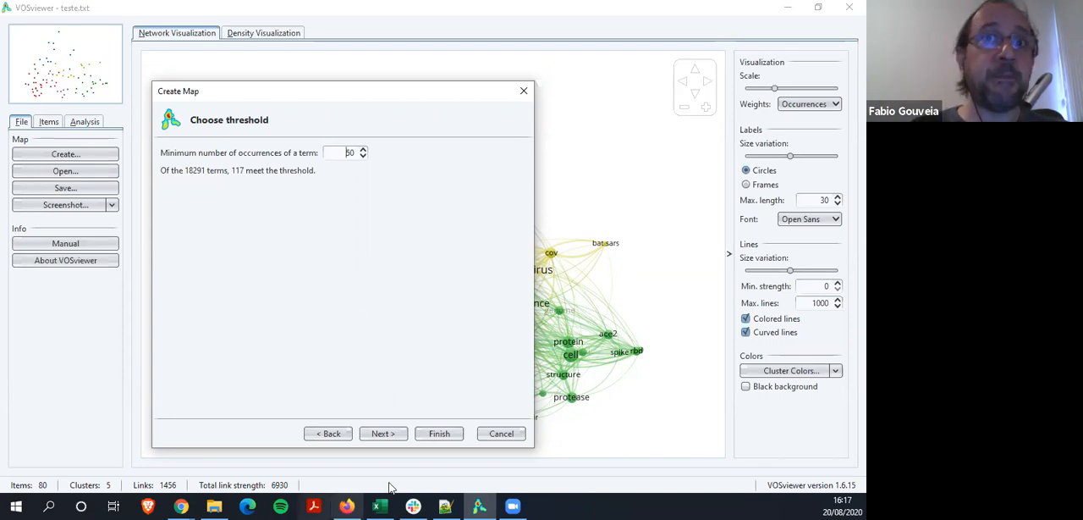
{"action": "left_click", "coordinate": [385, 432]}
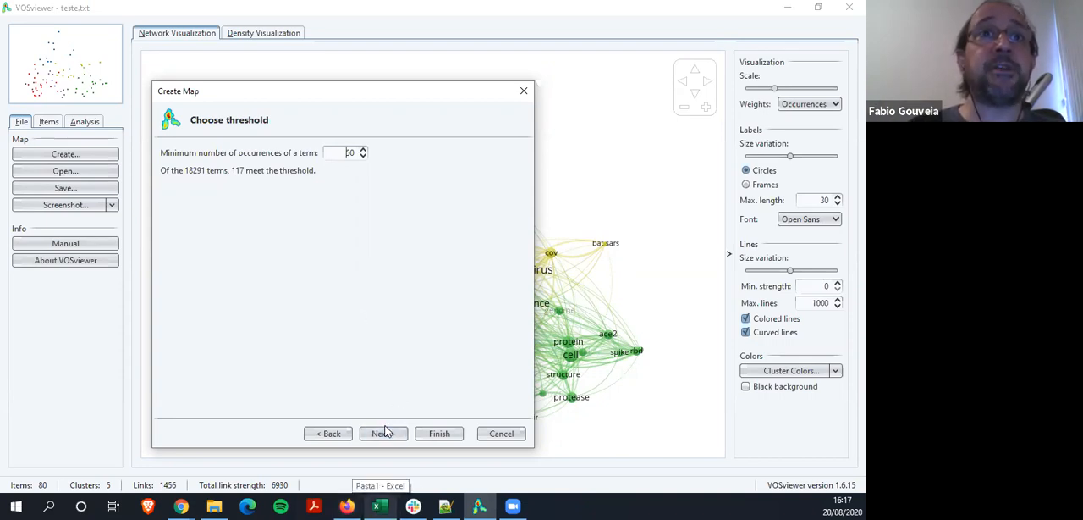
{"action": "left_click", "coordinate": [383, 435]}
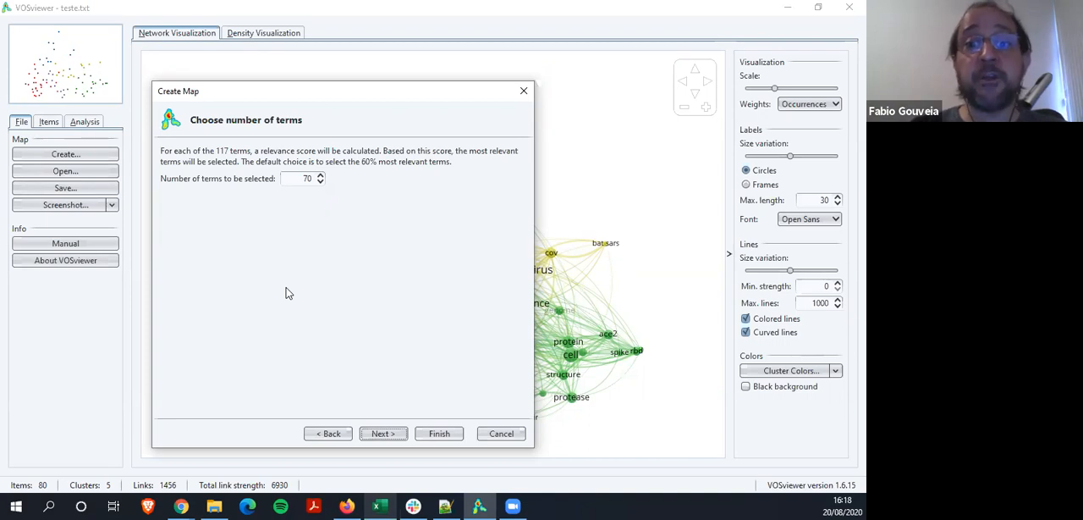
Set the number of terms to be selected to 117 and continue to the term verification list
{"action": "double_click", "coordinate": [307, 178]}
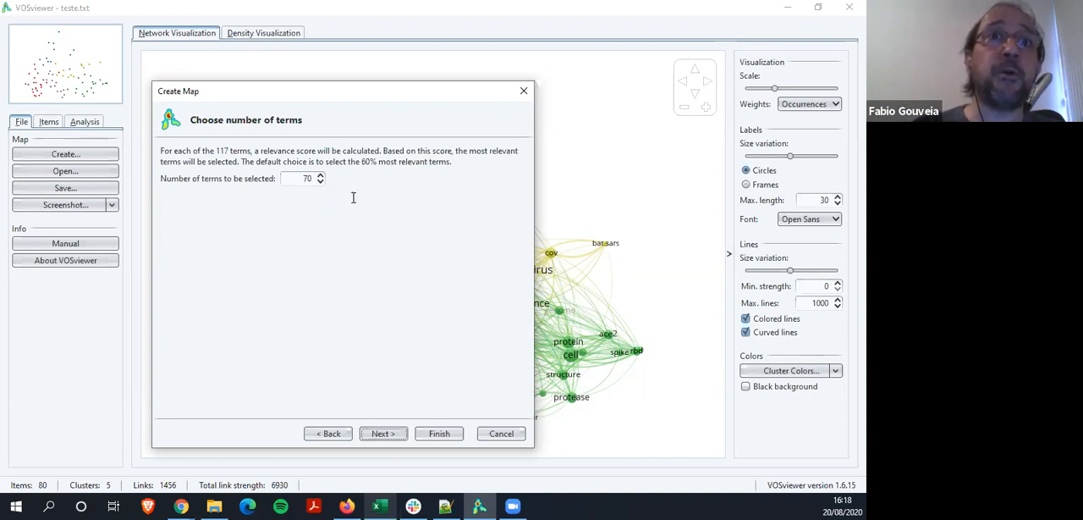
{"action": "type", "text": "117"}
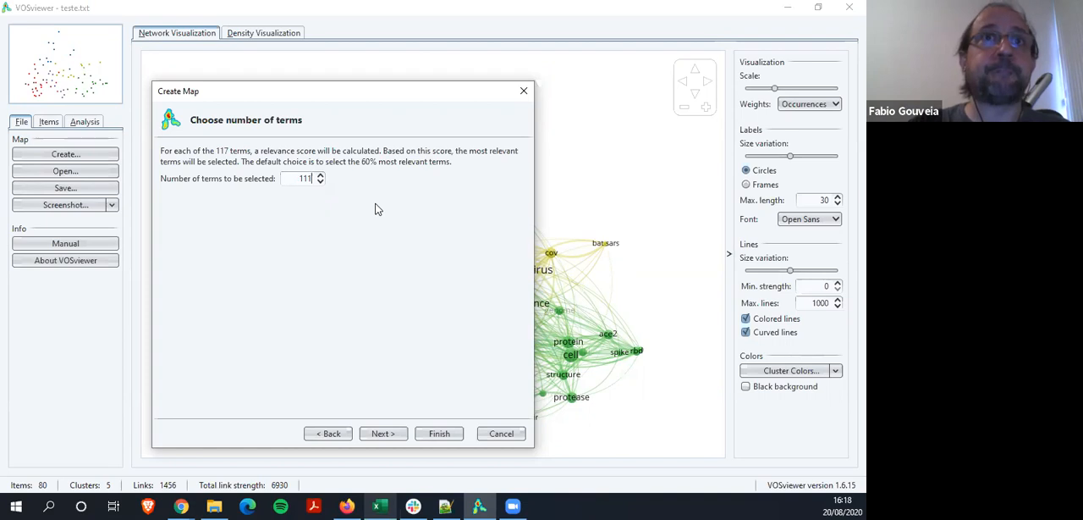
{"action": "type", "text": "7"}
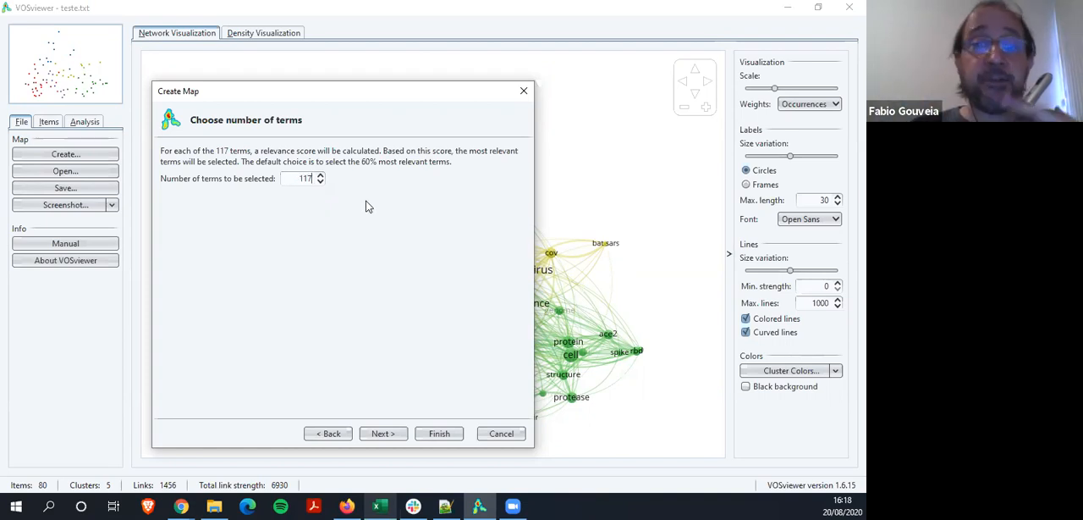
{"action": "left_click", "coordinate": [383, 434]}
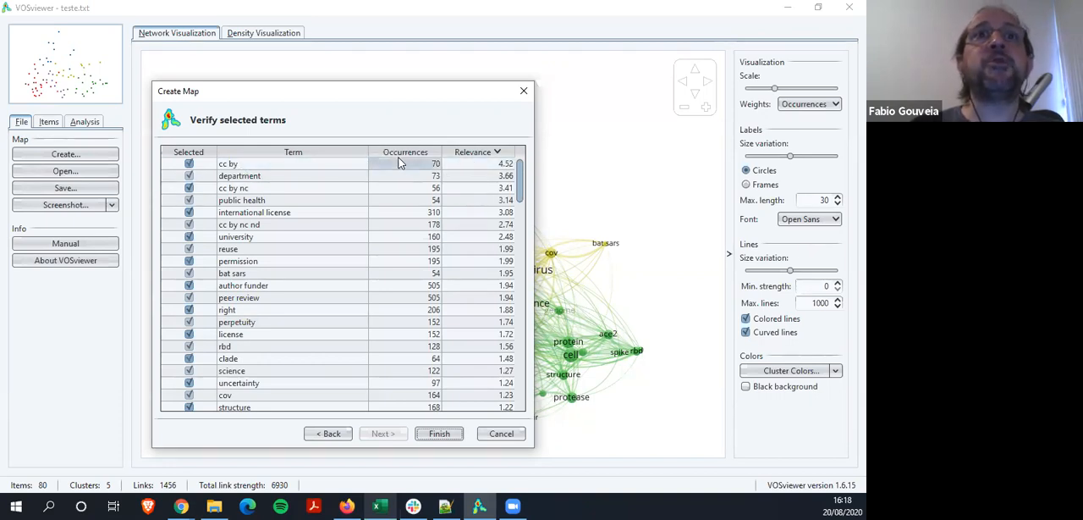
Reposition the Create Map dialog over the map and deselect all terms in the verification list
{"action": "left_click", "coordinate": [273, 175]}
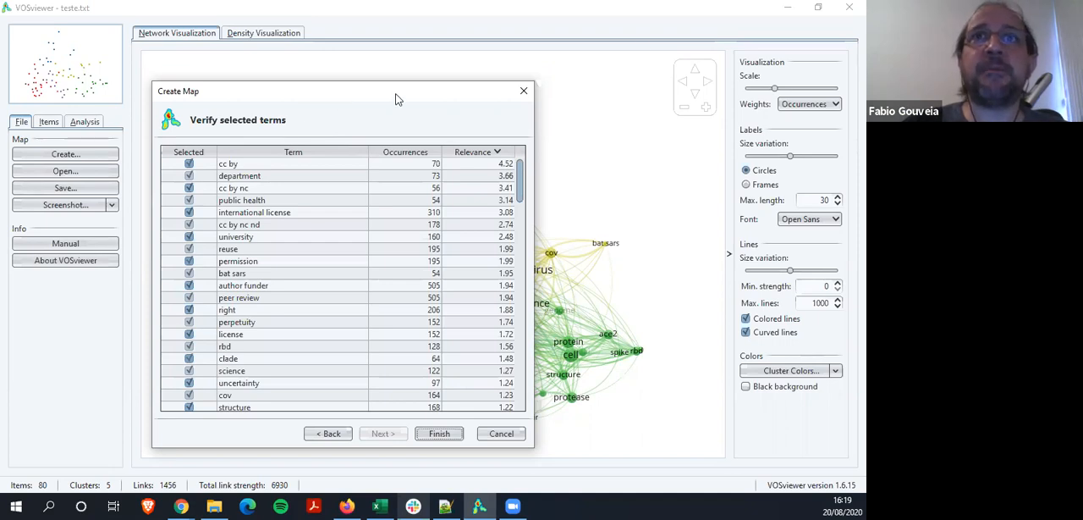
{"action": "left_click_drag", "start_coordinate": [395, 99], "coordinate": [705, 52]}
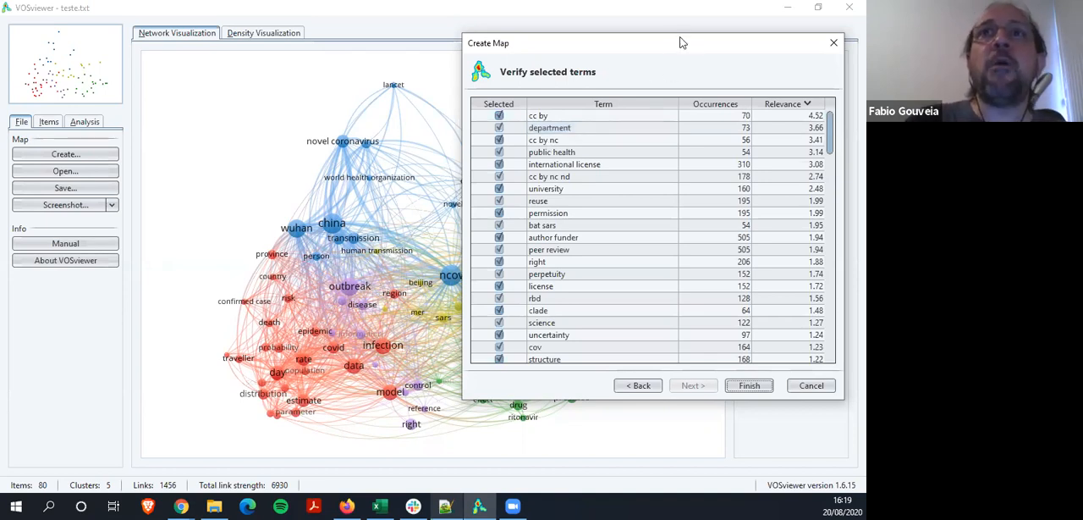
{"action": "left_click_drag", "start_coordinate": [669, 41], "coordinate": [469, 75]}
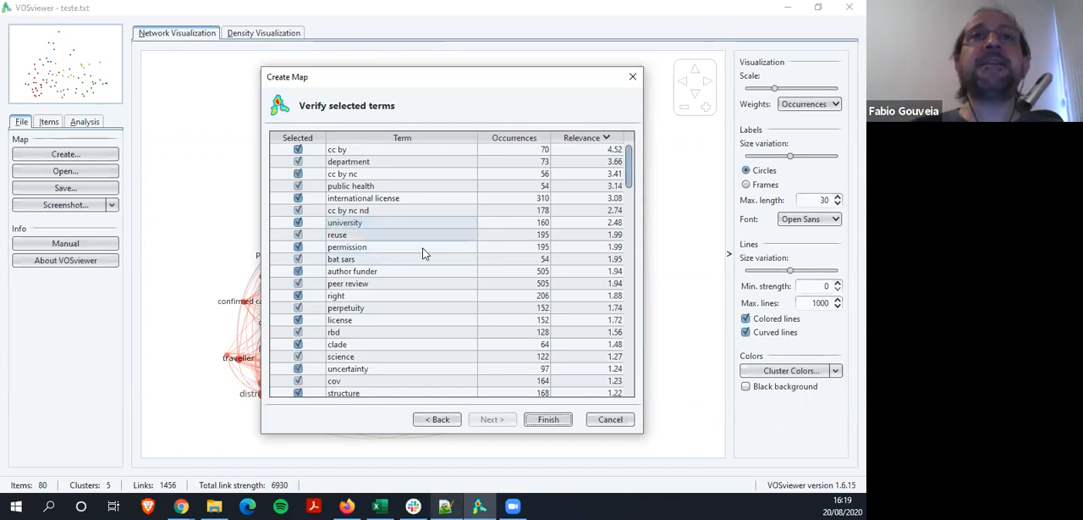
{"action": "right_click", "coordinate": [402, 281]}
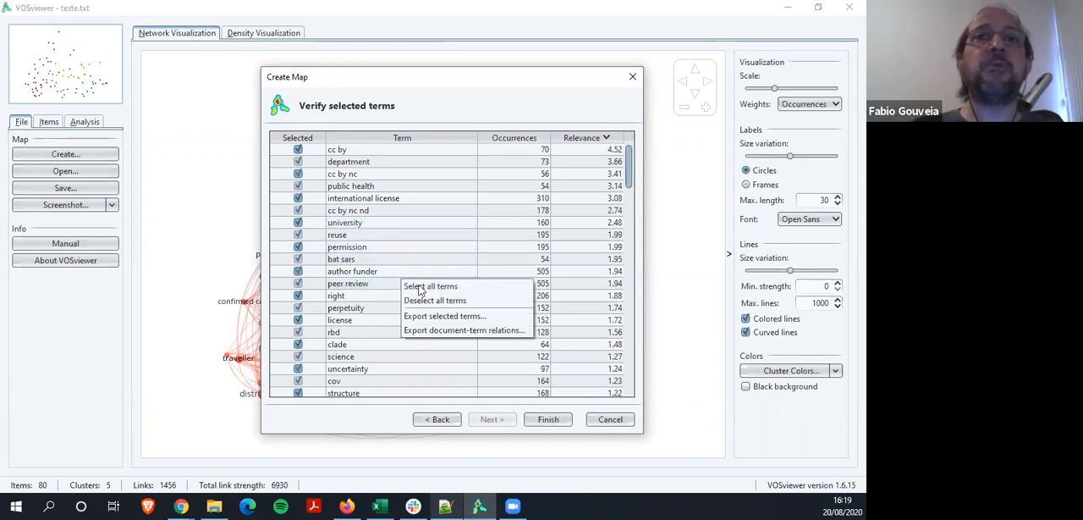
{"action": "left_click", "coordinate": [448, 301]}
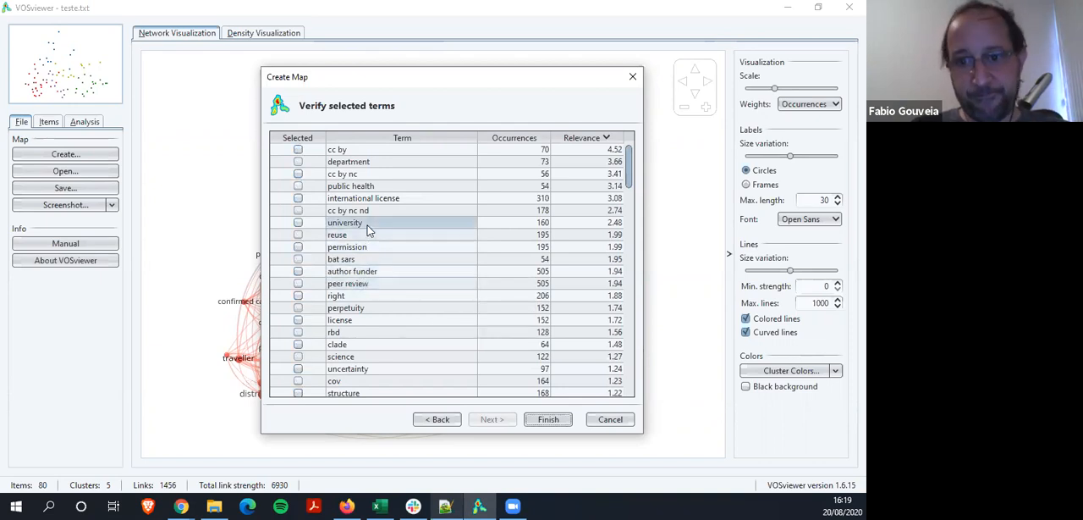
Select every term from cc by down to license in the relevance-sorted list, skipping public health and bat sars
{"action": "left_click", "coordinate": [298, 149]}
{"action": "left_click", "coordinate": [298, 161]}
{"action": "left_click", "coordinate": [298, 175]}
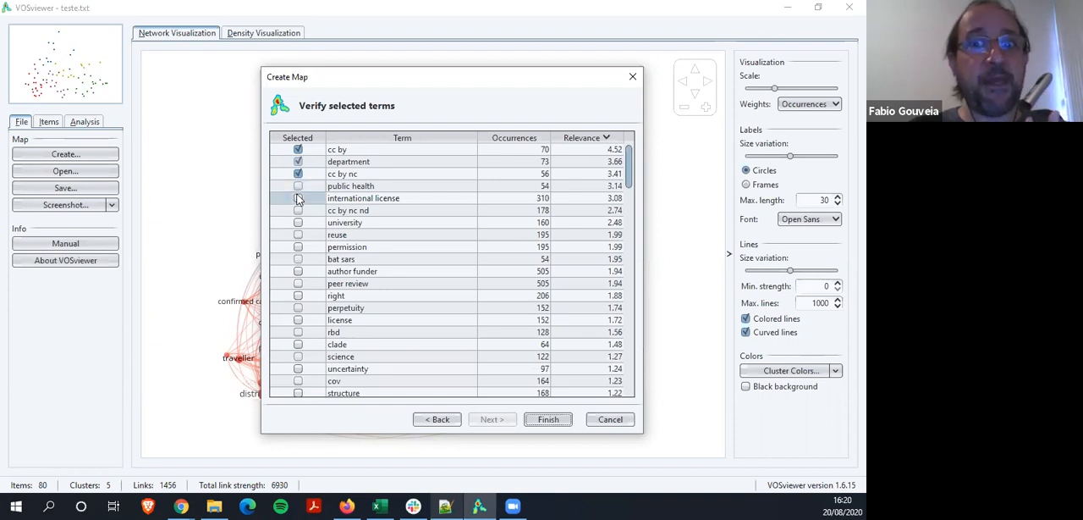
{"action": "left_click", "coordinate": [298, 198]}
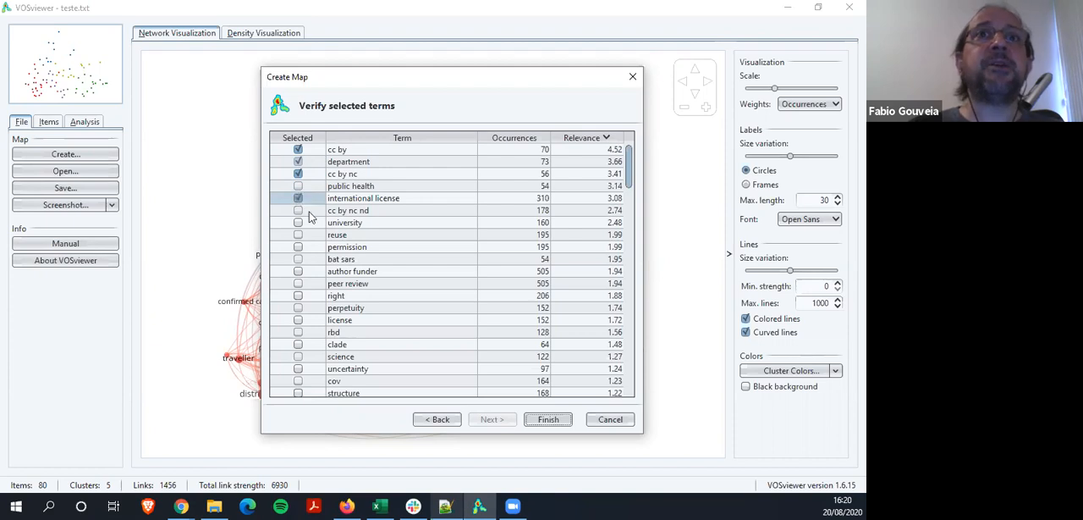
{"action": "left_click", "coordinate": [298, 224]}
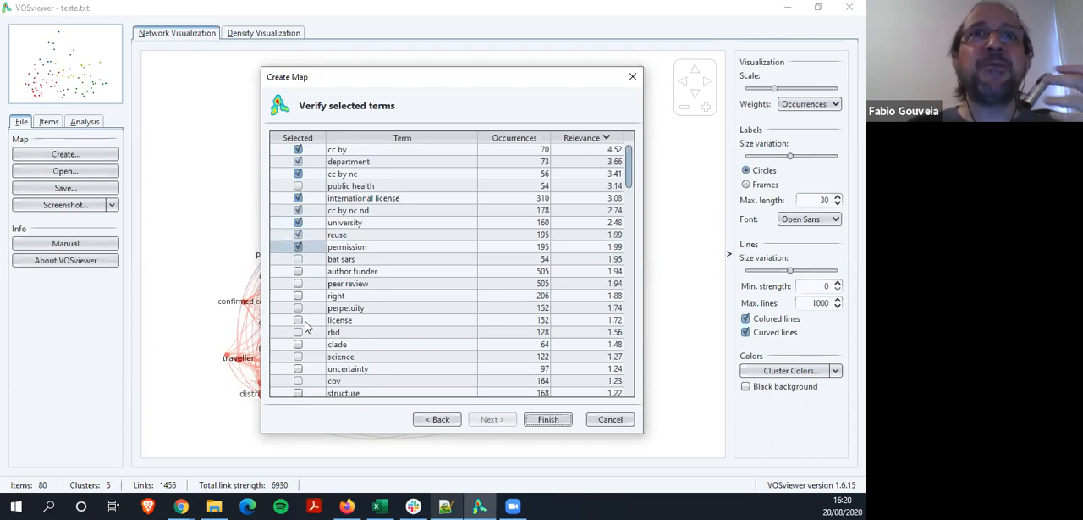
{"action": "left_click", "coordinate": [298, 271]}
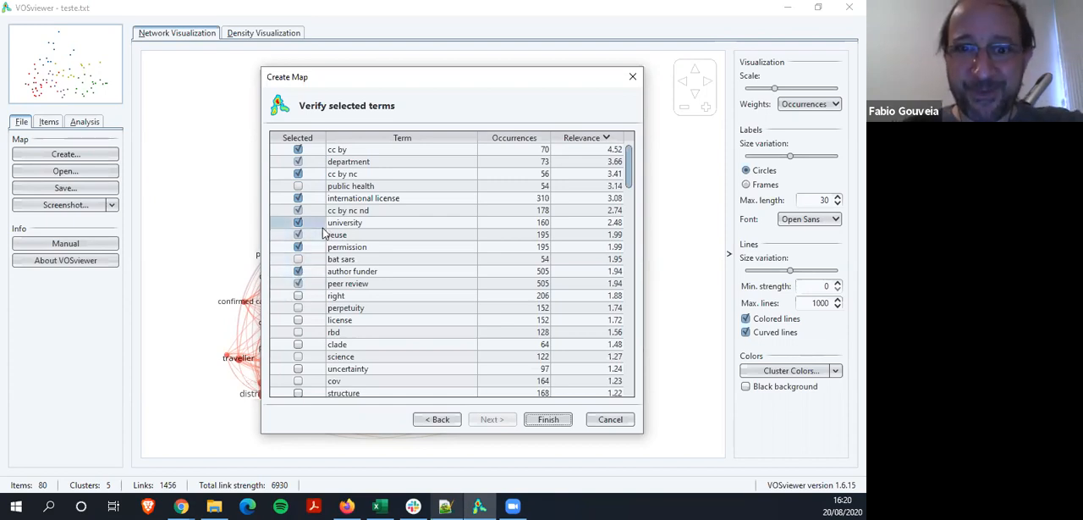
{"action": "left_click", "coordinate": [298, 295]}
{"action": "left_click", "coordinate": [298, 307]}
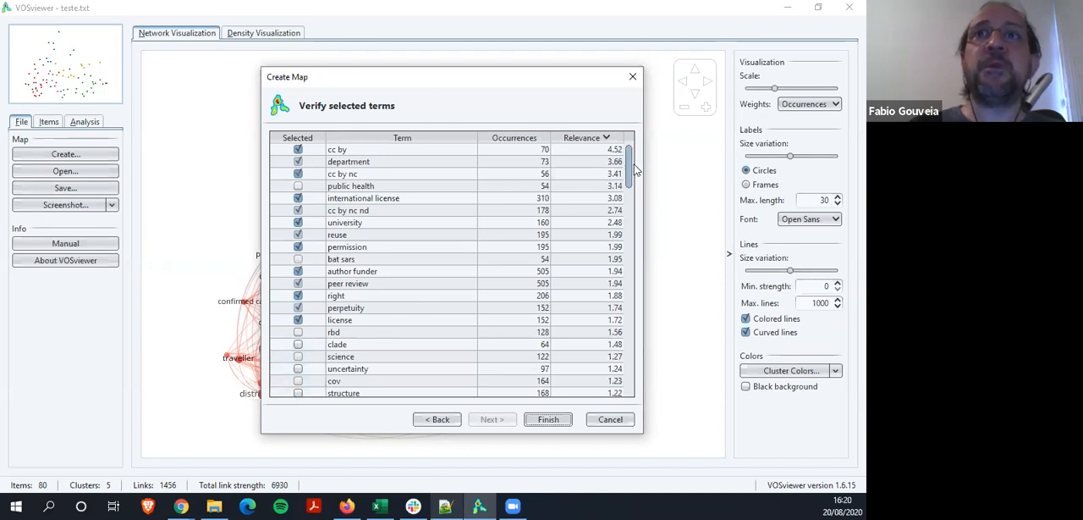
Look through the remaining terms and sort the list by occurrences in descending order
{"action": "left_click_drag", "start_coordinate": [629, 170], "coordinate": [625, 219]}
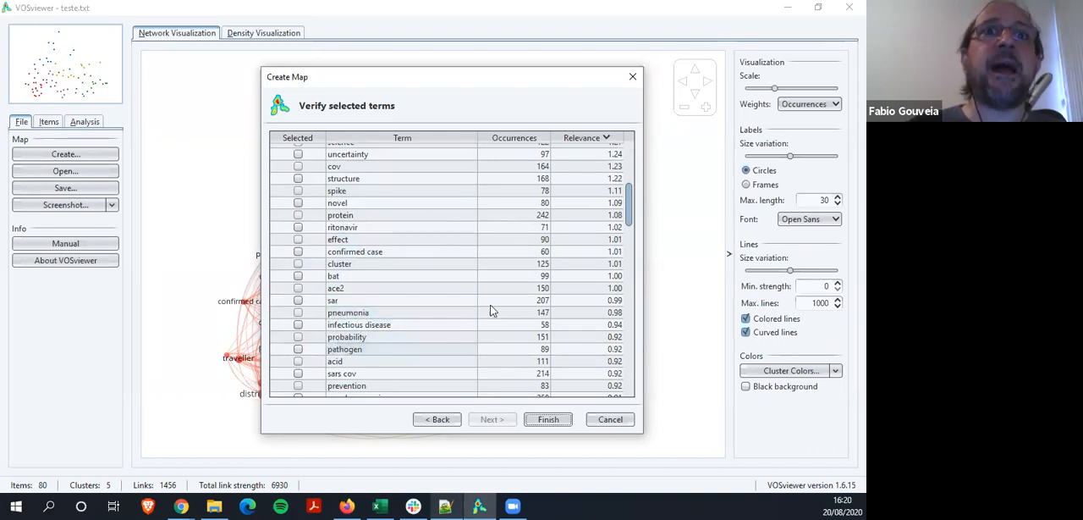
{"action": "left_click_drag", "start_coordinate": [629, 208], "coordinate": [630, 185]}
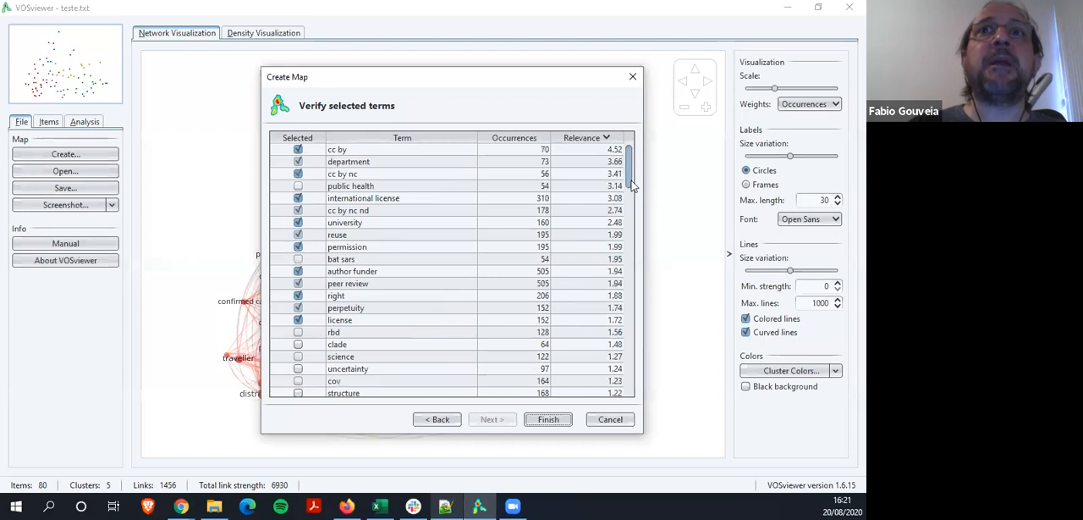
{"action": "left_click", "coordinate": [512, 138]}
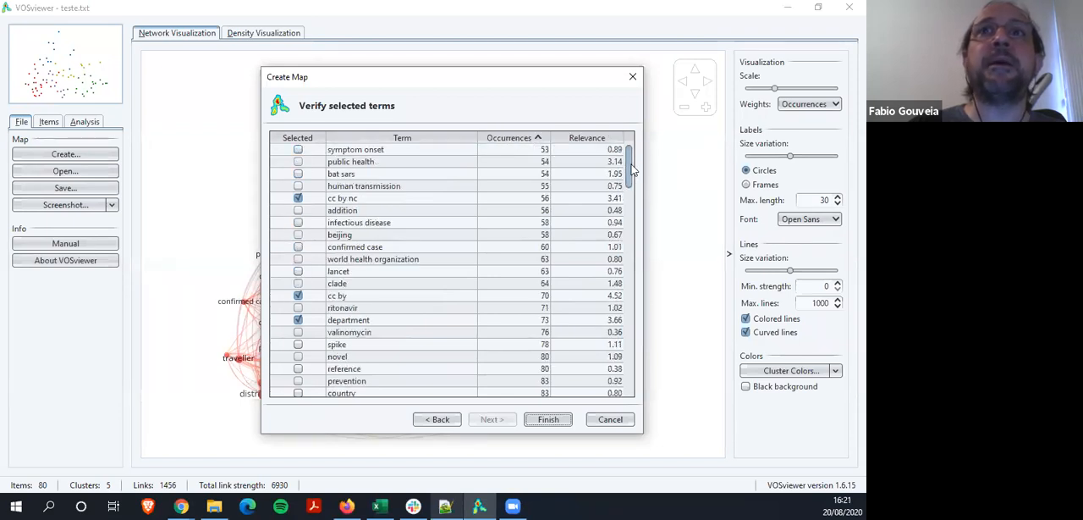
{"action": "left_click", "coordinate": [540, 137]}
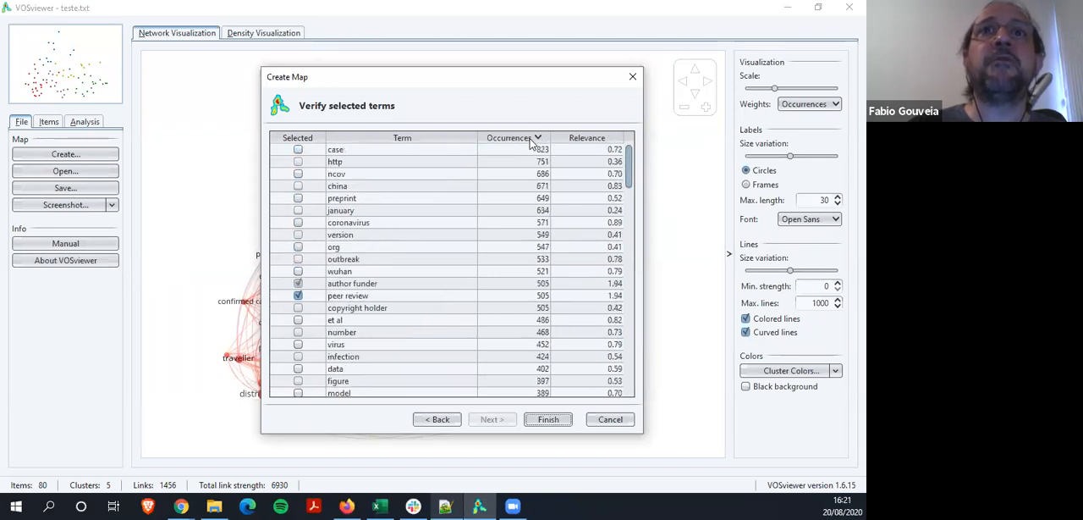
Select the terms case, http, preprint, january, version, org, copyright holder, et al and number in the occurrences-sorted list
{"action": "left_click", "coordinate": [298, 161]}
{"action": "left_click", "coordinate": [298, 198]}
{"action": "left_click", "coordinate": [298, 210]}
{"action": "left_click", "coordinate": [298, 234]}
{"action": "left_click", "coordinate": [297, 247]}
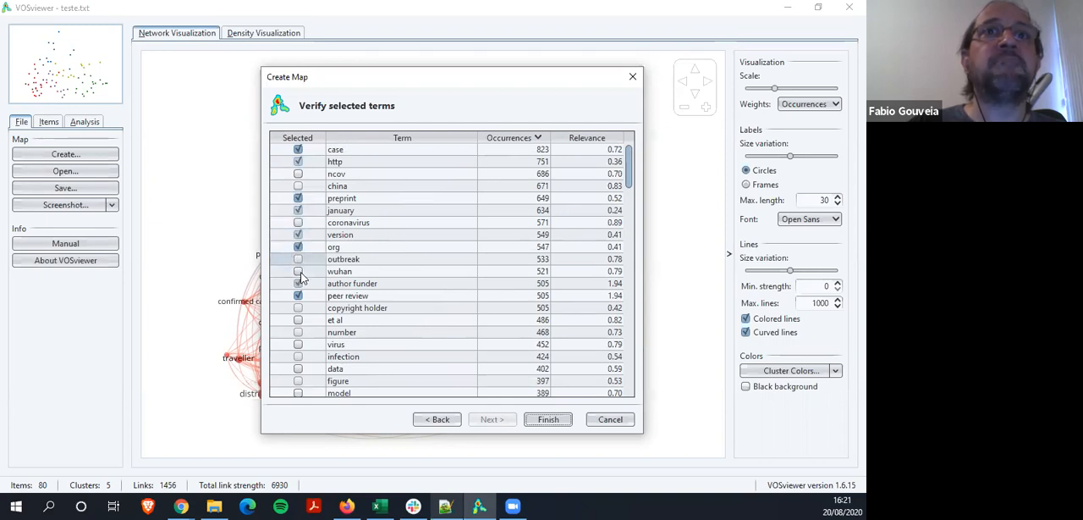
{"action": "left_click", "coordinate": [298, 320]}
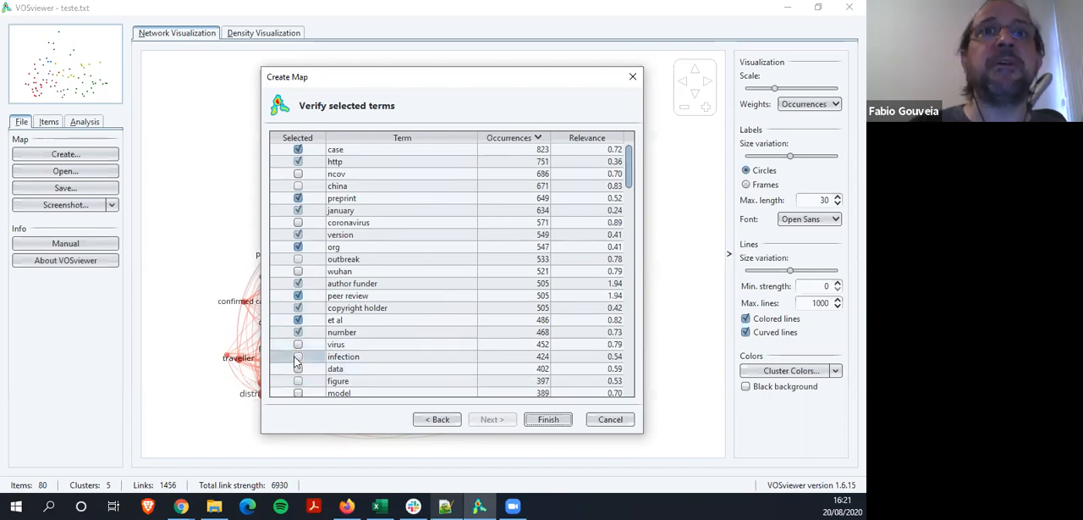
Select the terms figure, biorxiv preprint doi, february and medrxiv further down the verification list
{"action": "scroll", "coordinate": [297, 377], "scroll_direction": "down", "scroll_amount": 2}
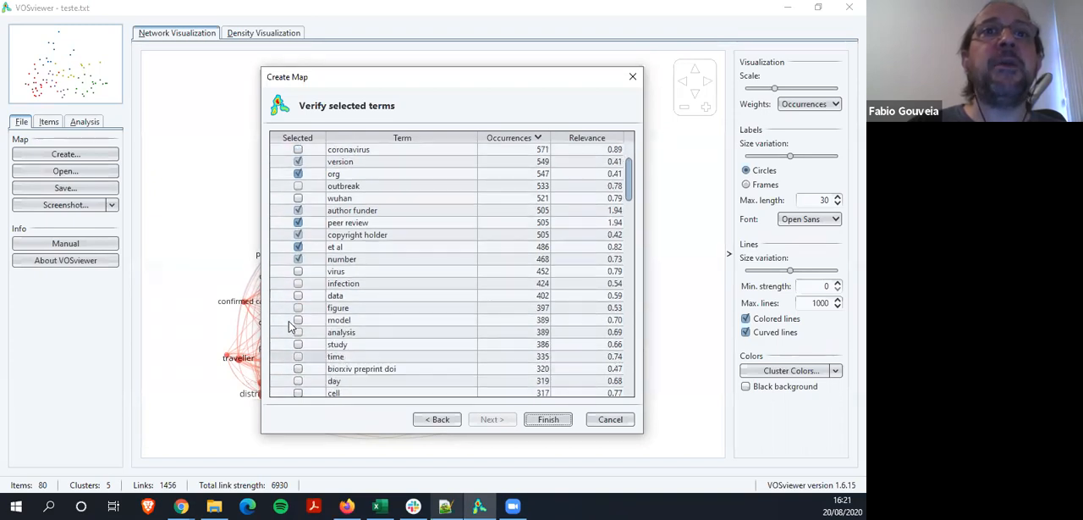
{"action": "left_click", "coordinate": [298, 309]}
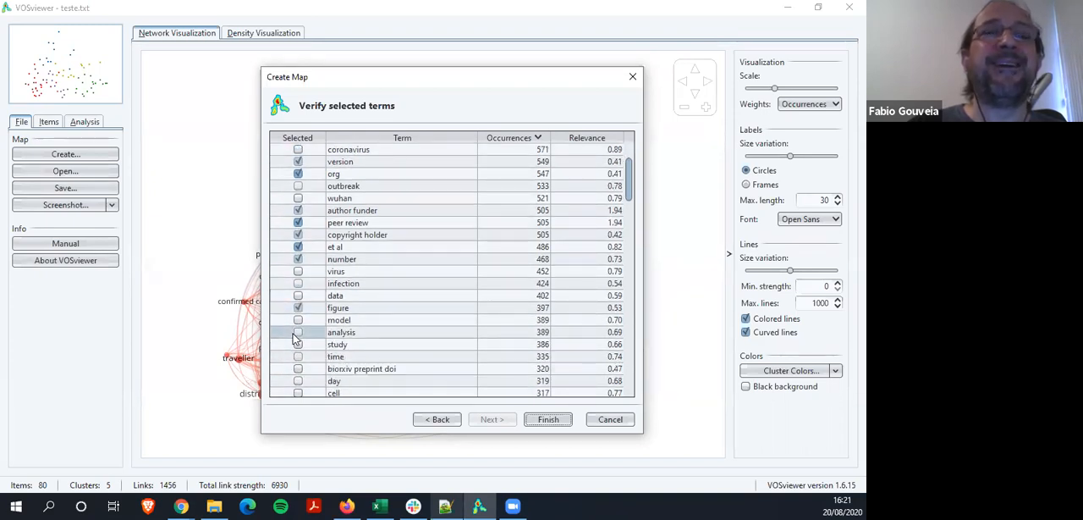
{"action": "scroll", "coordinate": [298, 339], "scroll_direction": "down", "scroll_amount": 1}
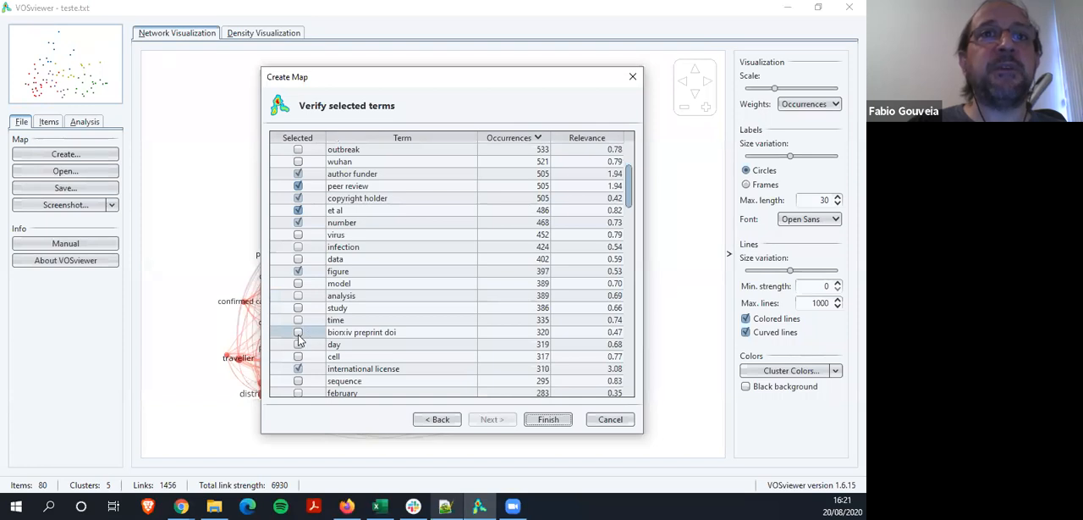
{"action": "scroll", "coordinate": [298, 339], "scroll_direction": "down", "scroll_amount": 2}
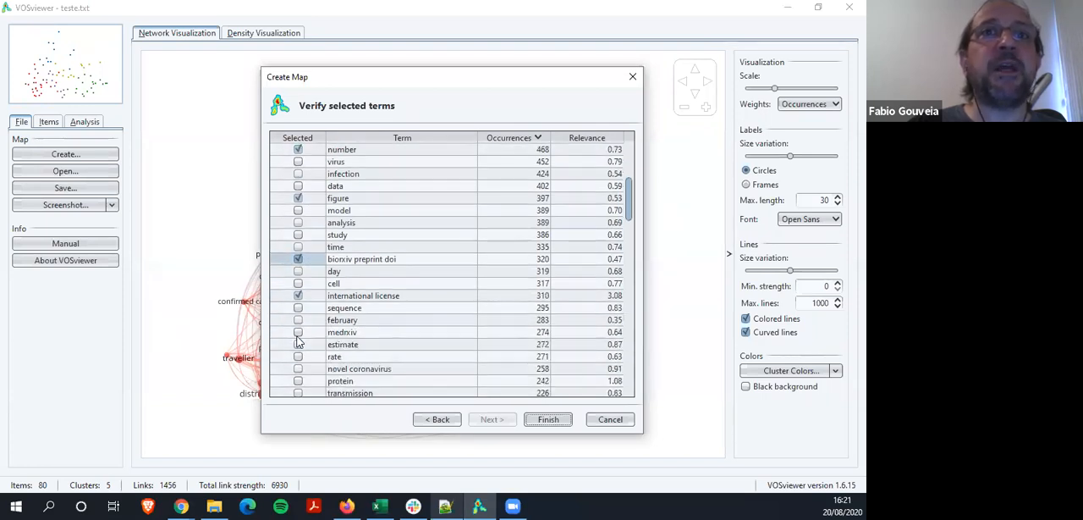
{"action": "left_click", "coordinate": [298, 320]}
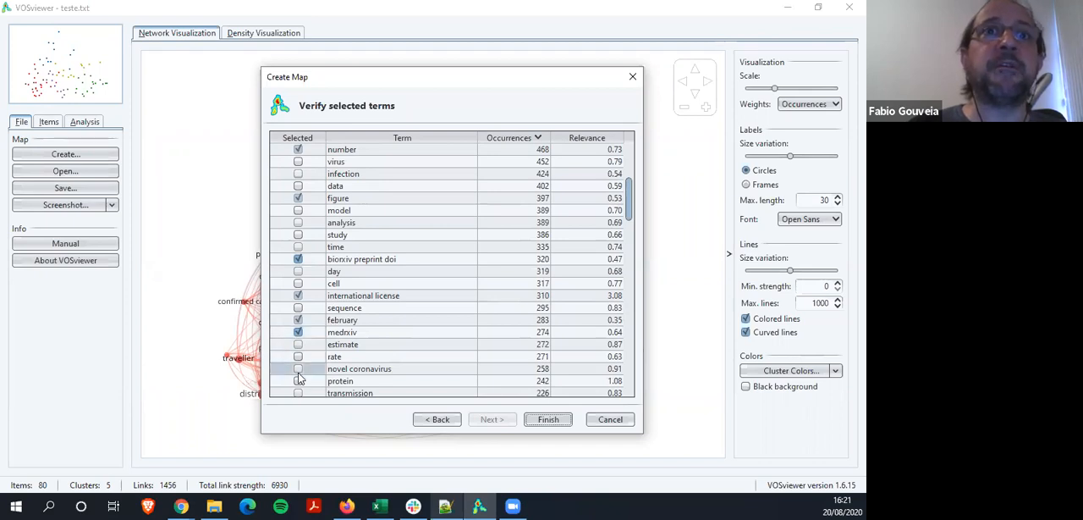
Continue down the verification list and add jan to the selection, keeping university, perpetuity and license selected
{"action": "scroll", "coordinate": [297, 378], "scroll_direction": "down", "scroll_amount": 1}
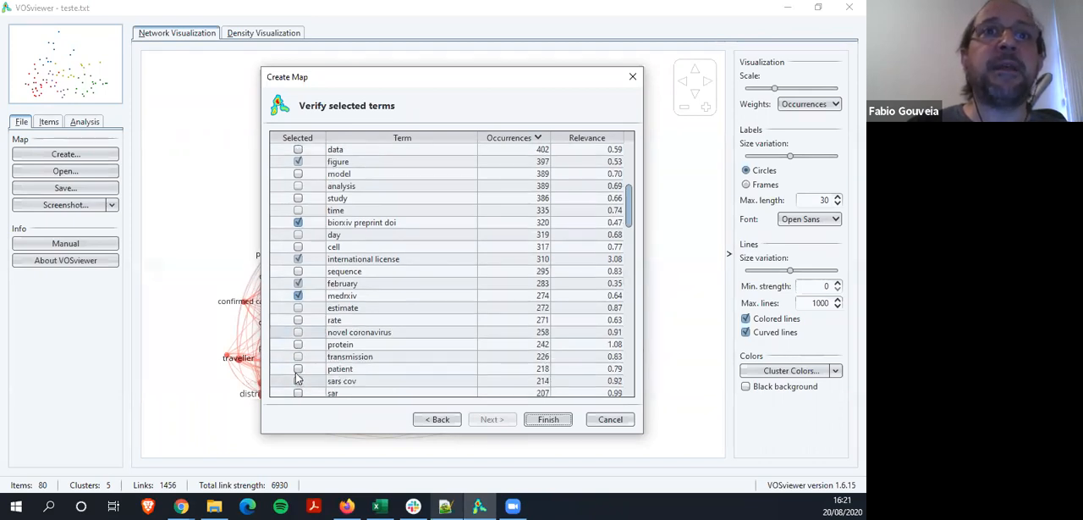
{"action": "scroll", "coordinate": [298, 372], "scroll_direction": "down", "scroll_amount": 1}
{"action": "left_click", "coordinate": [298, 369]}
{"action": "scroll", "coordinate": [298, 370], "scroll_direction": "down", "scroll_amount": 1}
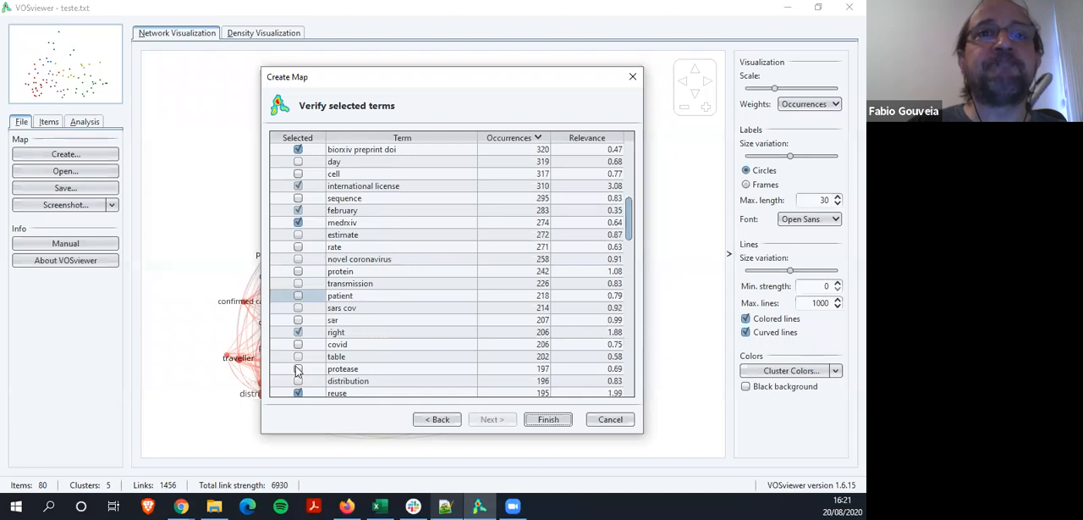
{"action": "scroll", "coordinate": [298, 370], "scroll_direction": "down", "scroll_amount": 1}
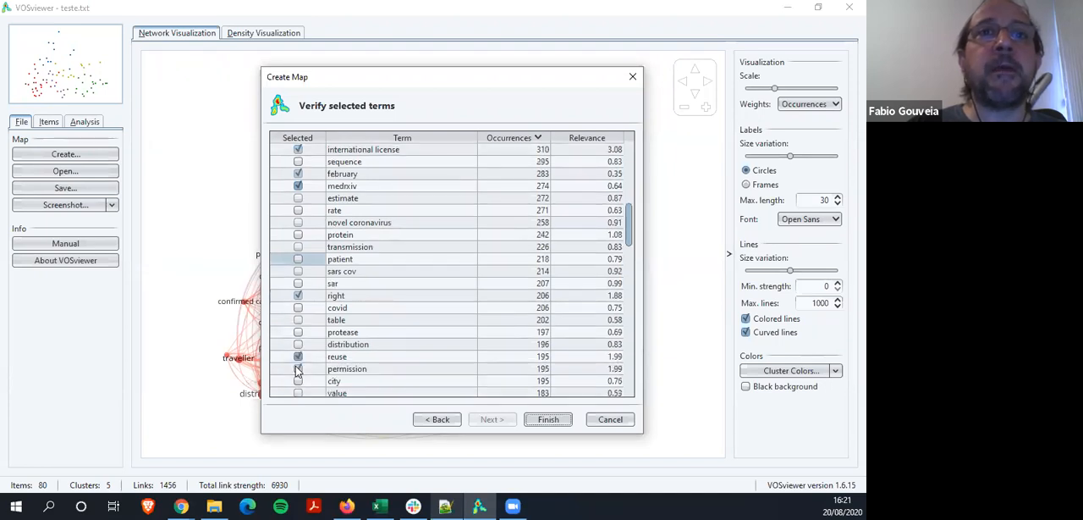
{"action": "left_click", "coordinate": [298, 369]}
{"action": "scroll", "coordinate": [298, 370], "scroll_direction": "down", "scroll_amount": 1}
{"action": "scroll", "coordinate": [298, 369], "scroll_direction": "down", "scroll_amount": 1}
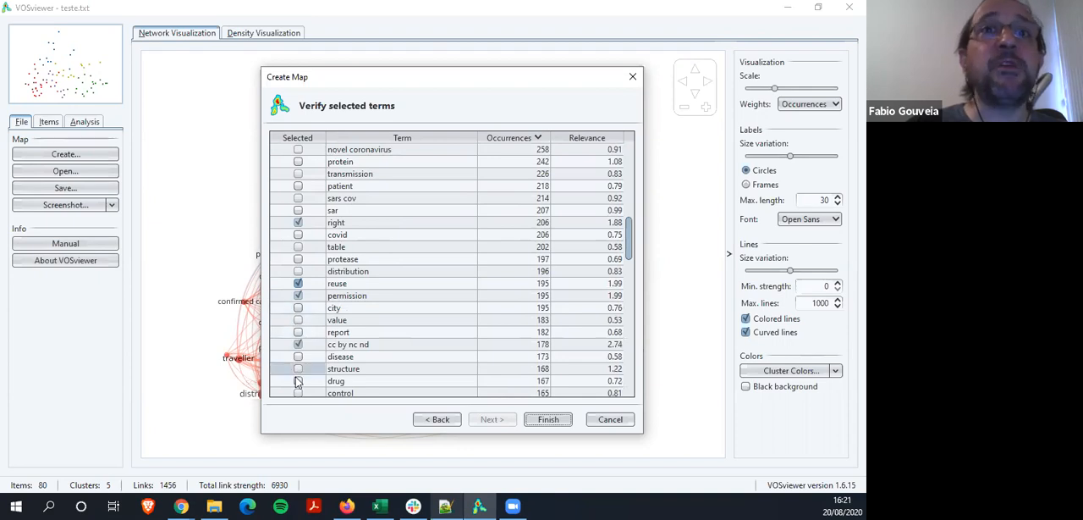
{"action": "scroll", "coordinate": [301, 362], "scroll_direction": "down", "scroll_amount": 2}
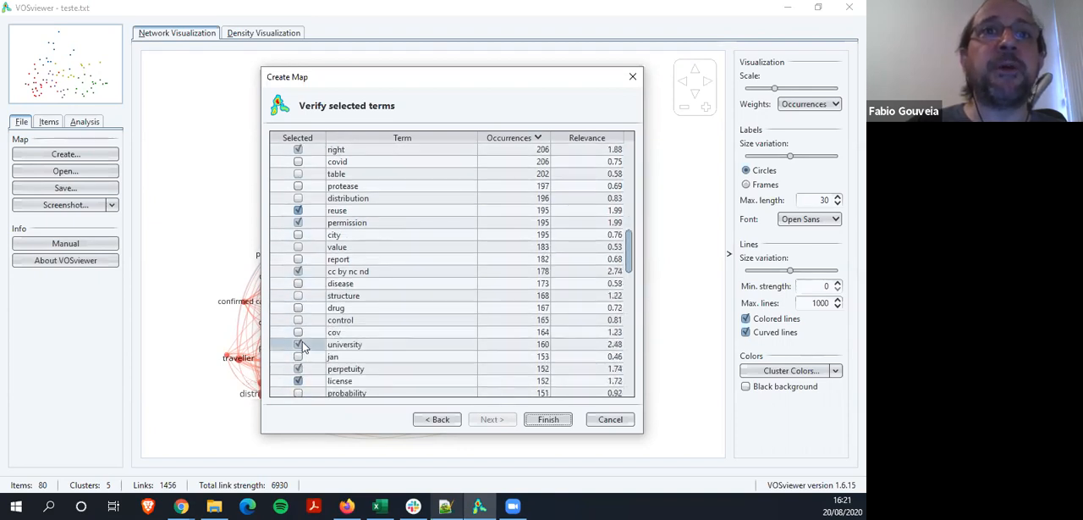
{"action": "left_click", "coordinate": [297, 380]}
{"action": "left_click", "coordinate": [297, 357]}
{"action": "left_click", "coordinate": [297, 368]}
Select the terms fig and author among the less frequent terms in the list
{"action": "scroll", "coordinate": [297, 352], "scroll_direction": "down", "scroll_amount": 2}
{"action": "scroll", "coordinate": [297, 347], "scroll_direction": "down", "scroll_amount": 1}
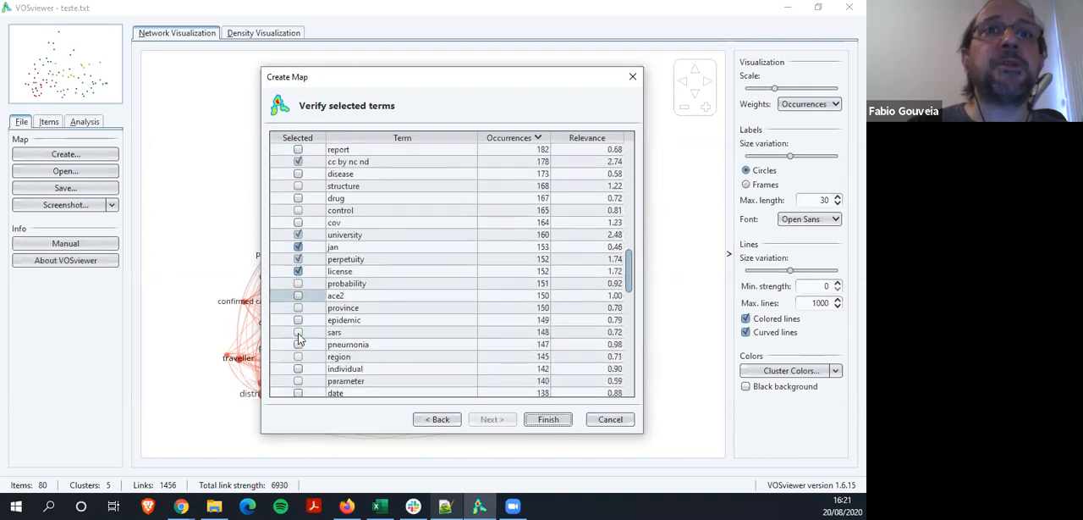
{"action": "scroll", "coordinate": [297, 371], "scroll_direction": "down", "scroll_amount": 4}
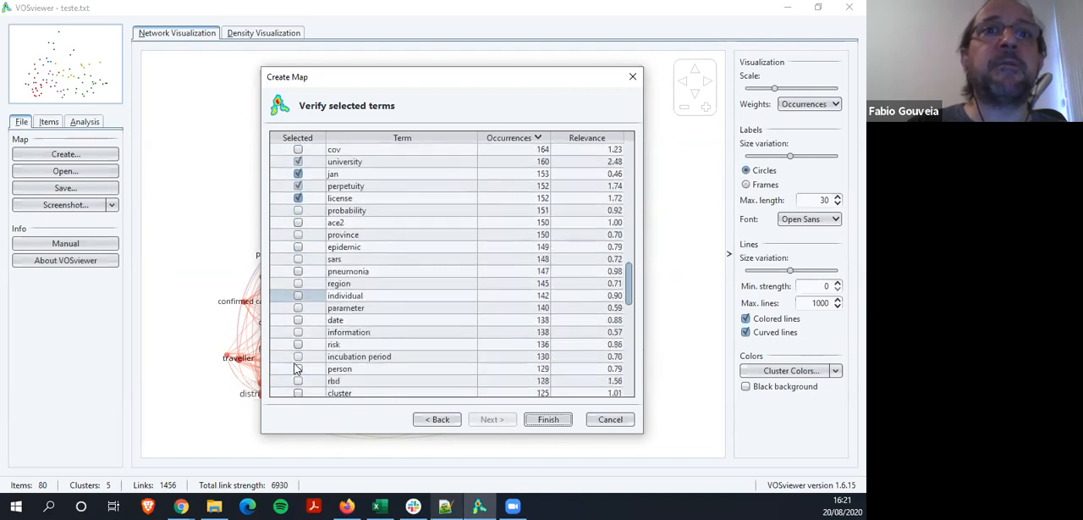
{"action": "scroll", "coordinate": [298, 359], "scroll_direction": "down", "scroll_amount": 4}
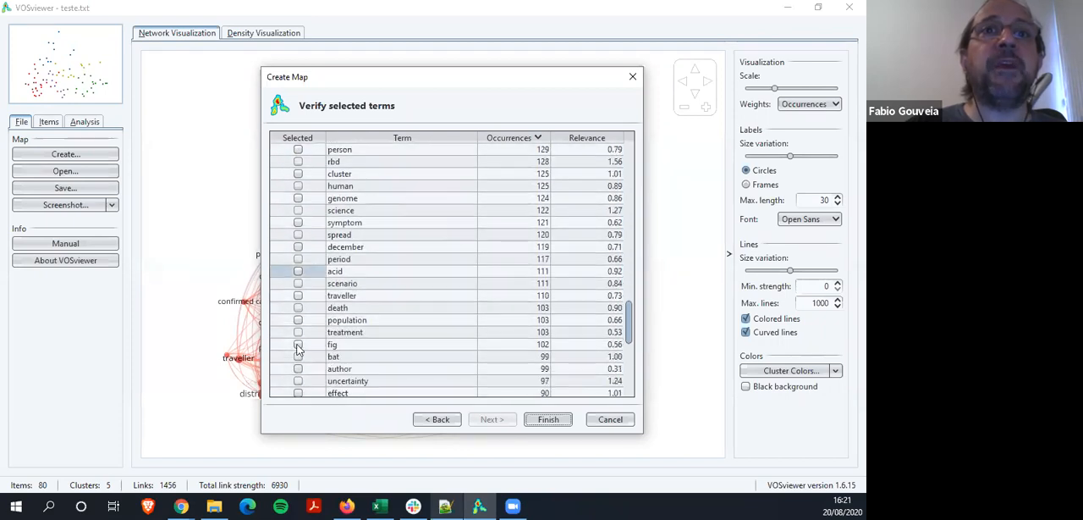
{"action": "left_click", "coordinate": [298, 344]}
{"action": "scroll", "coordinate": [298, 349], "scroll_direction": "down", "scroll_amount": 1}
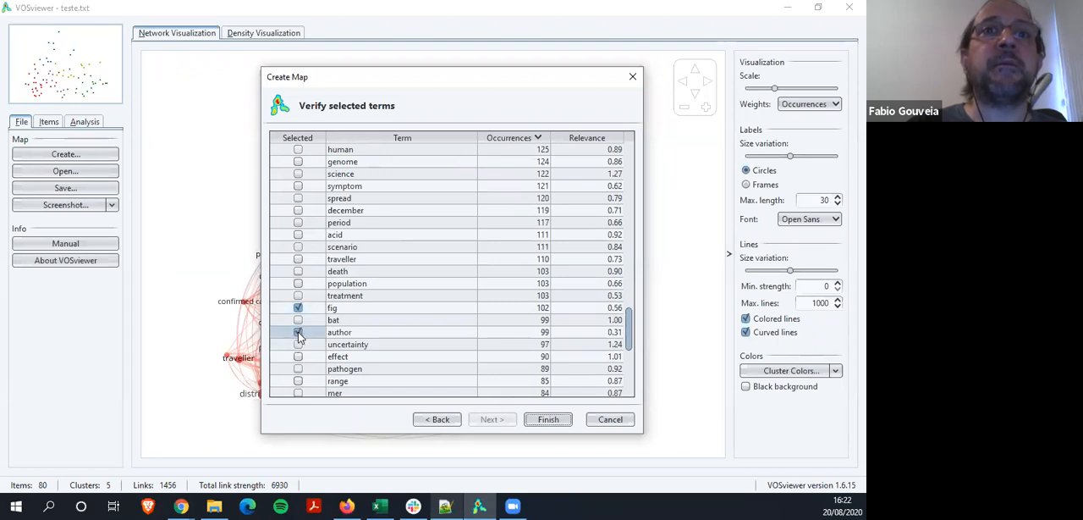
Check the list down to its last term, review it back upwards and add table to the selection
{"action": "scroll", "coordinate": [298, 334], "scroll_direction": "down", "scroll_amount": 4}
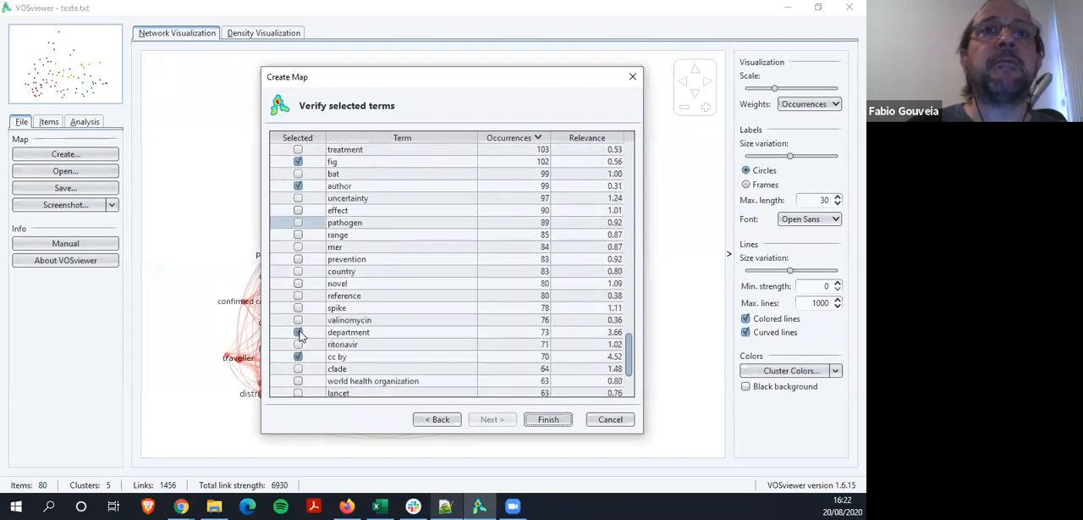
{"action": "scroll", "coordinate": [301, 336], "scroll_direction": "down", "scroll_amount": 1}
{"action": "scroll", "coordinate": [298, 334], "scroll_direction": "down", "scroll_amount": 1}
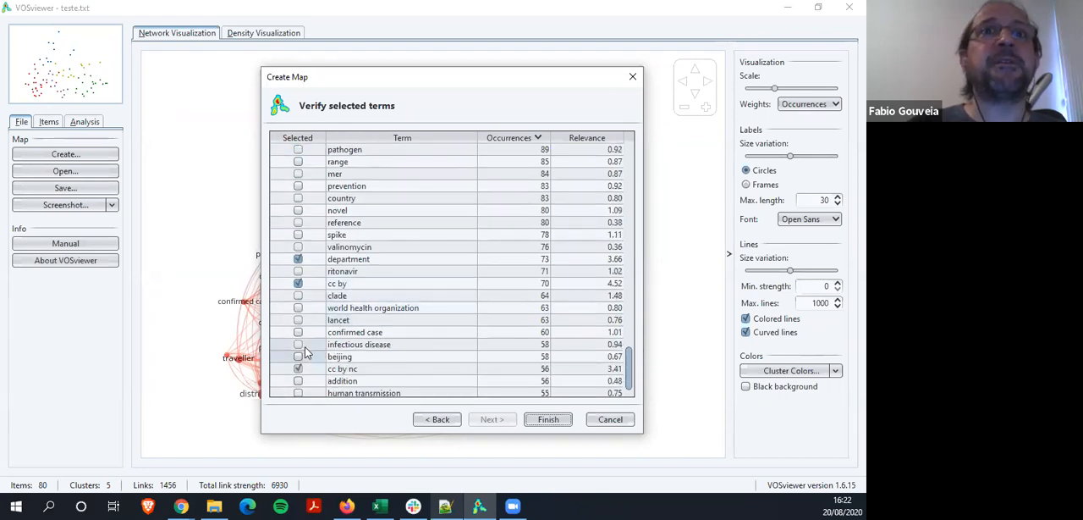
{"action": "scroll", "coordinate": [299, 341], "scroll_direction": "down", "scroll_amount": 1}
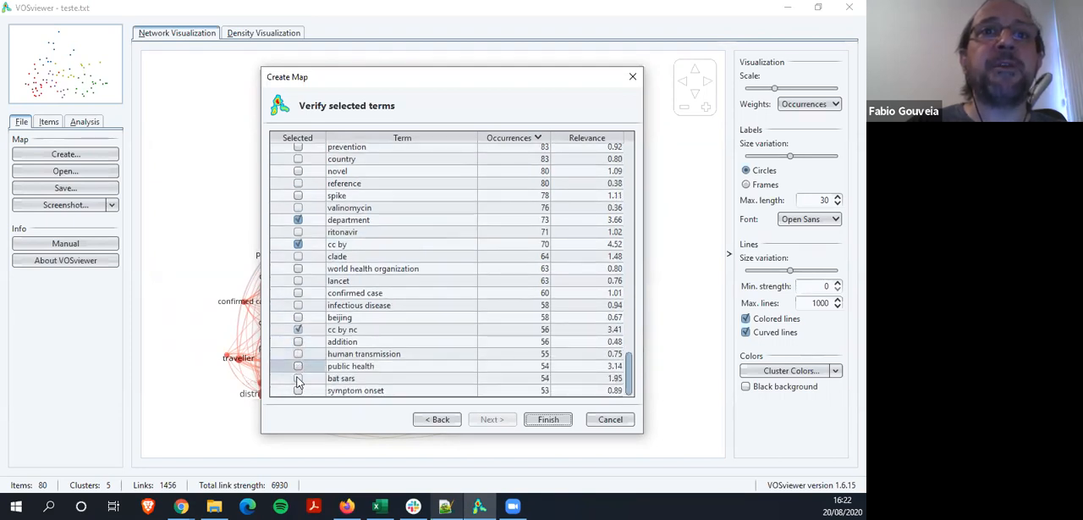
{"action": "scroll", "coordinate": [304, 353], "scroll_direction": "up", "scroll_amount": 9}
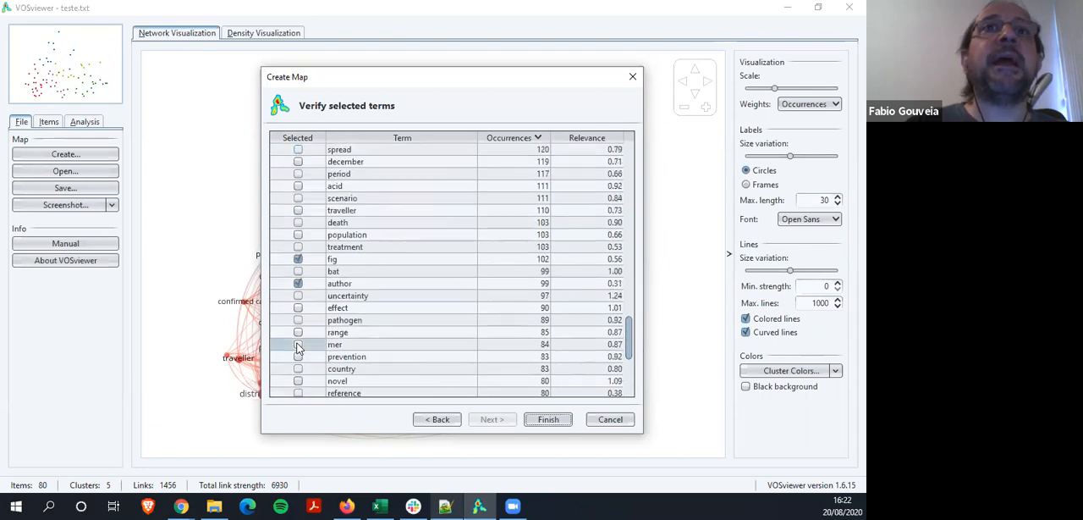
{"action": "scroll", "coordinate": [298, 345], "scroll_direction": "up", "scroll_amount": 4}
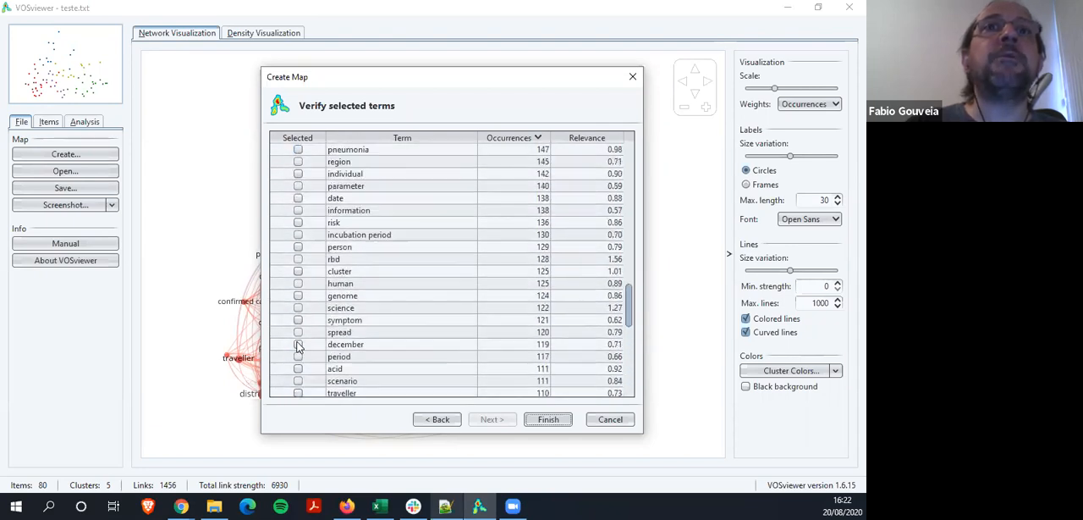
{"action": "scroll", "coordinate": [298, 346], "scroll_direction": "up", "scroll_amount": 6}
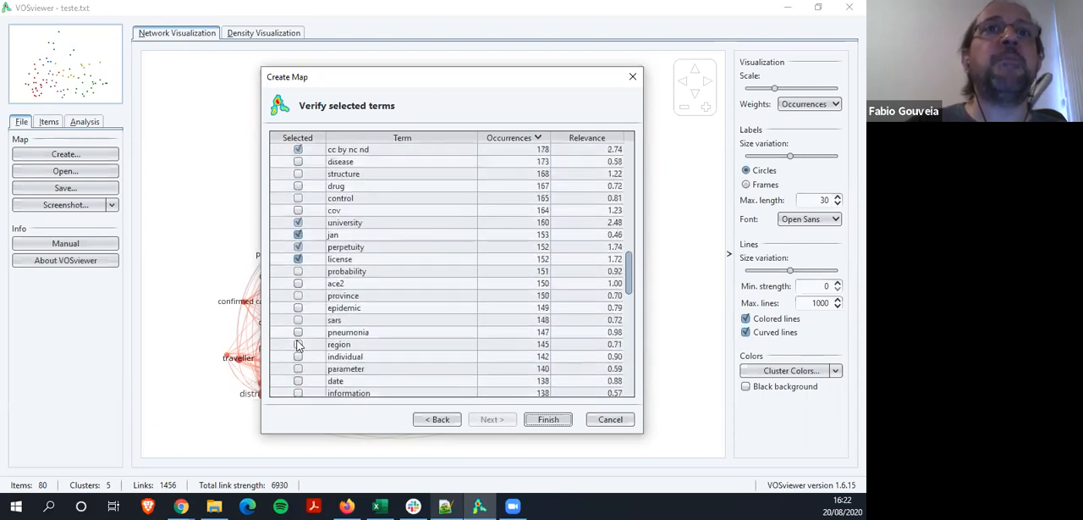
{"action": "scroll", "coordinate": [298, 345], "scroll_direction": "up", "scroll_amount": 2}
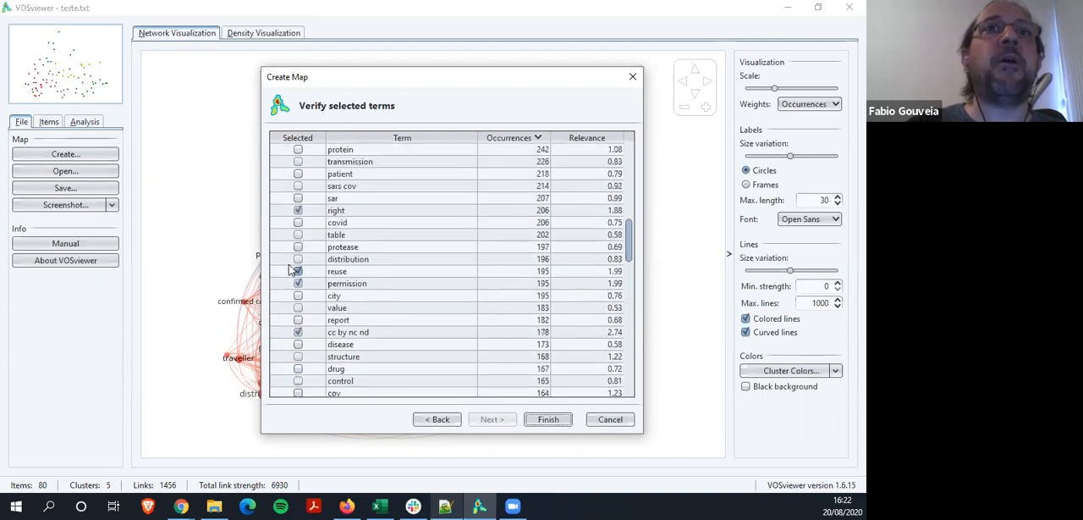
{"action": "scroll", "coordinate": [305, 240], "scroll_direction": "up", "scroll_amount": 1}
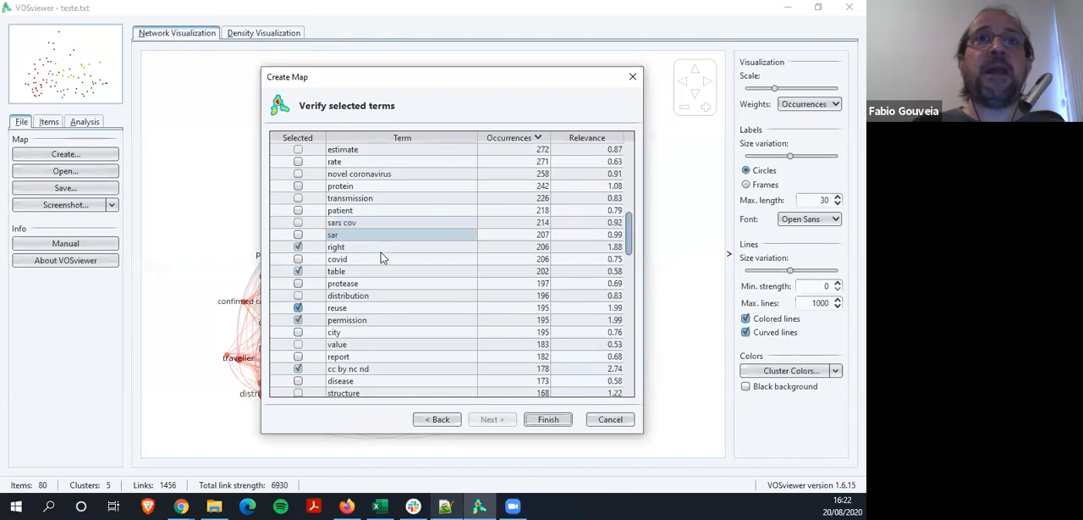
Export the selected terms to the desktop folder Área de Trabalho as a text file named thesaurus-covid-preprint
{"action": "right_click", "coordinate": [382, 262]}
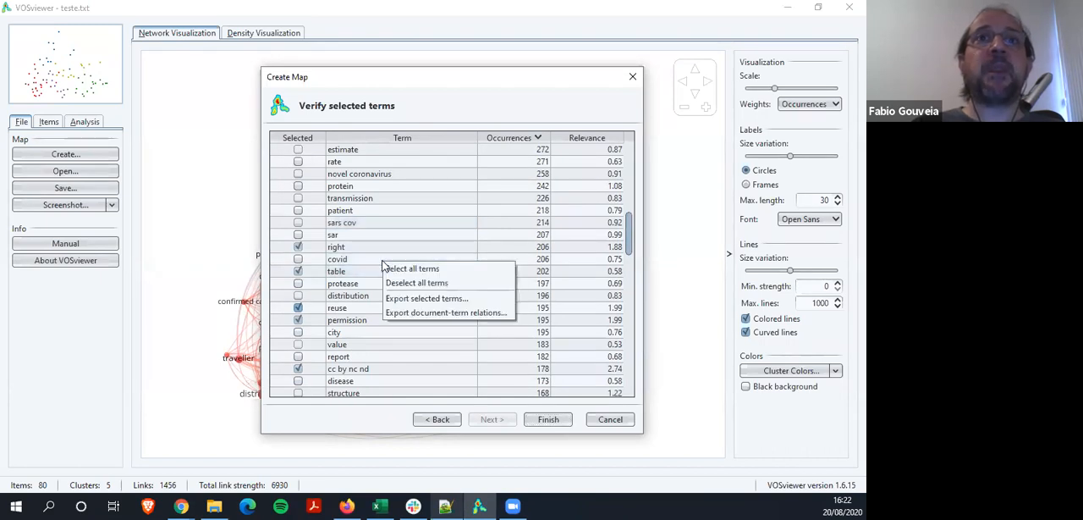
{"action": "left_click", "coordinate": [415, 304]}
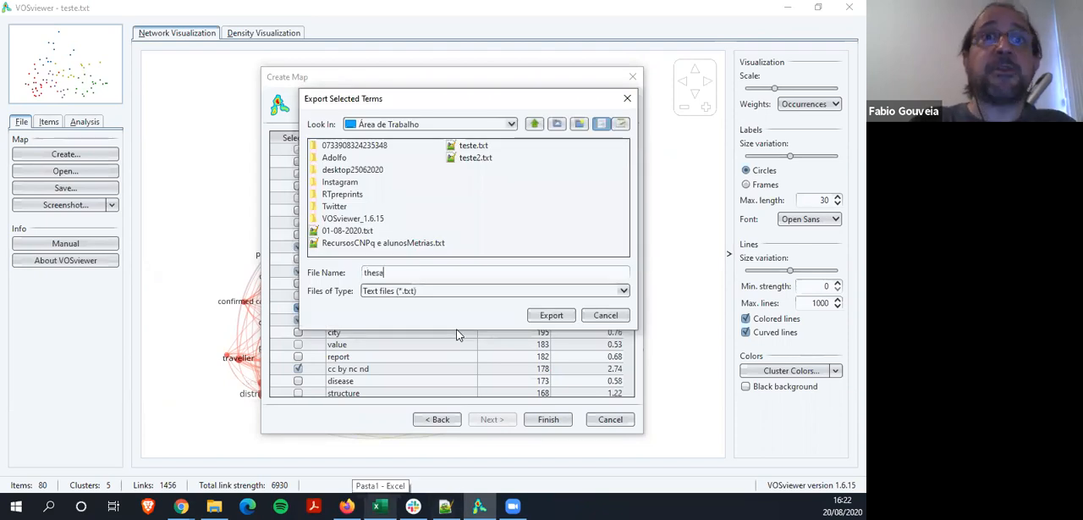
{"action": "type", "text": "thesaurus-"}
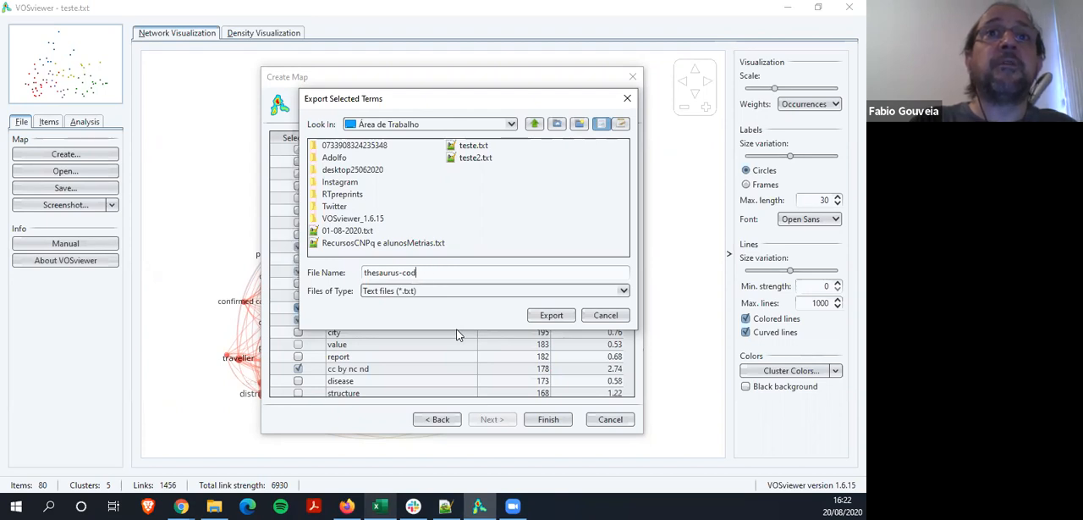
{"action": "type", "text": "covid-preprint"}
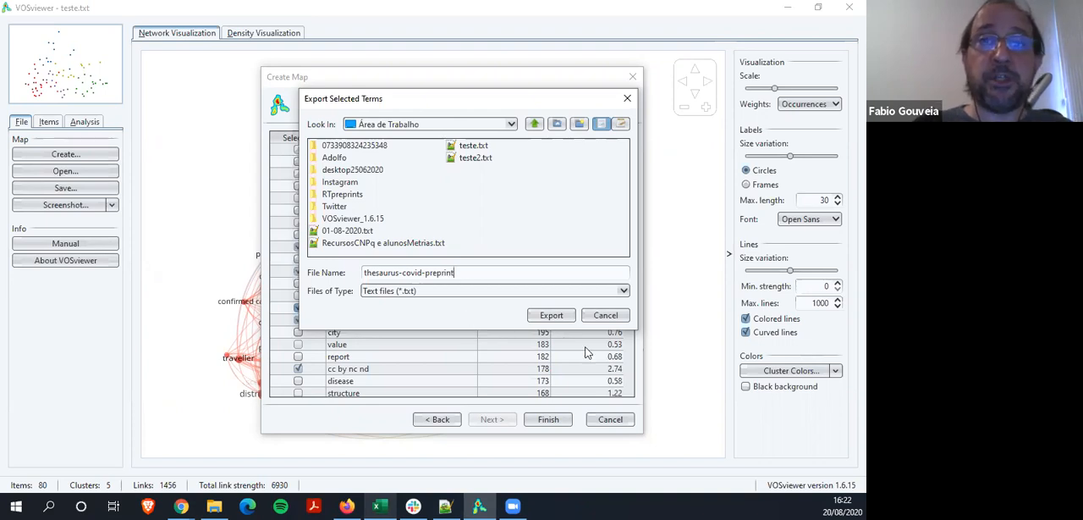
{"action": "left_click", "coordinate": [551, 315]}
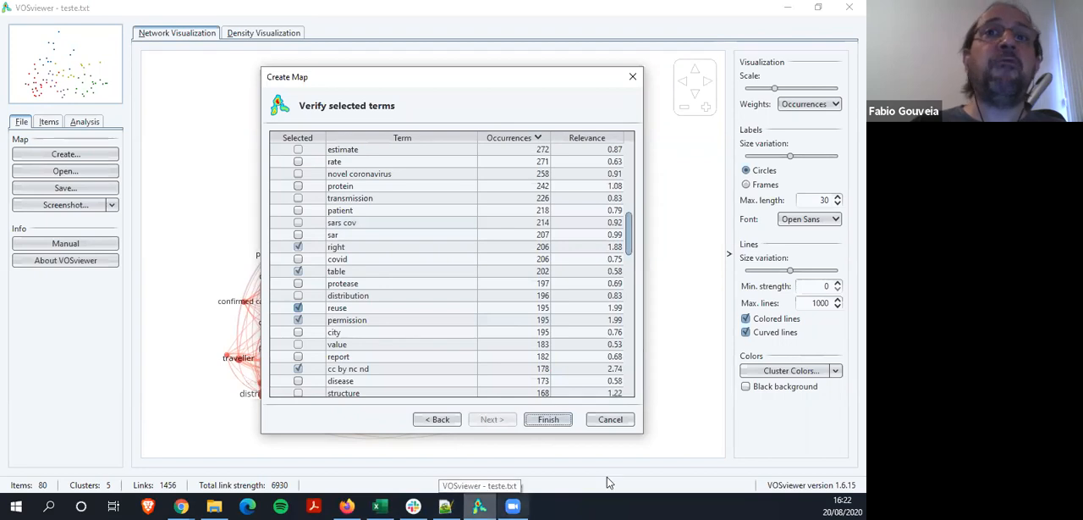
Select all terms in the verification list and finish creating the map
{"action": "right_click", "coordinate": [404, 336]}
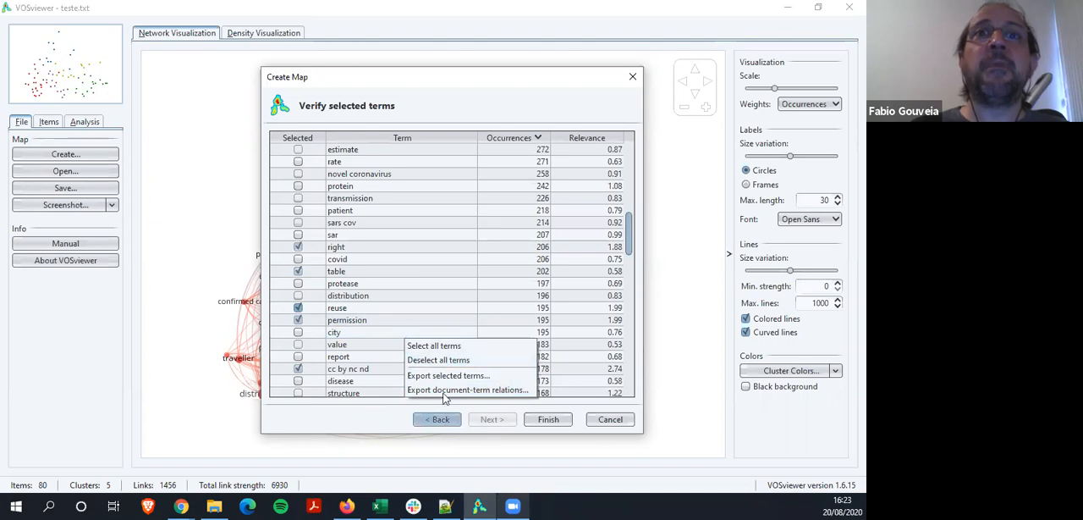
{"action": "left_click", "coordinate": [451, 347]}
{"action": "left_click", "coordinate": [543, 421]}
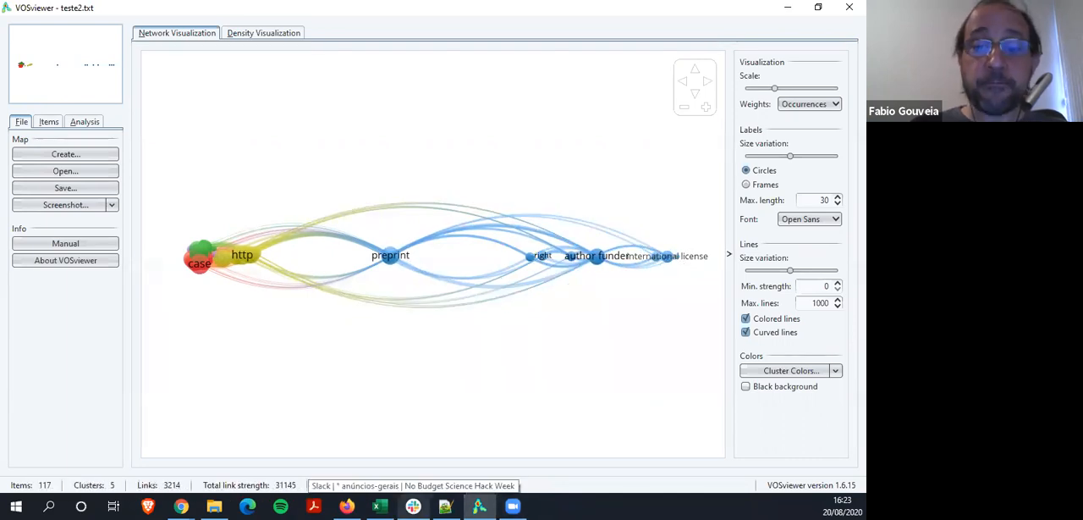
Switch to Notepad++ and open the exported file thesaurus-covid-preprint.txt from the desktop folder
{"action": "left_click", "coordinate": [413, 506]}
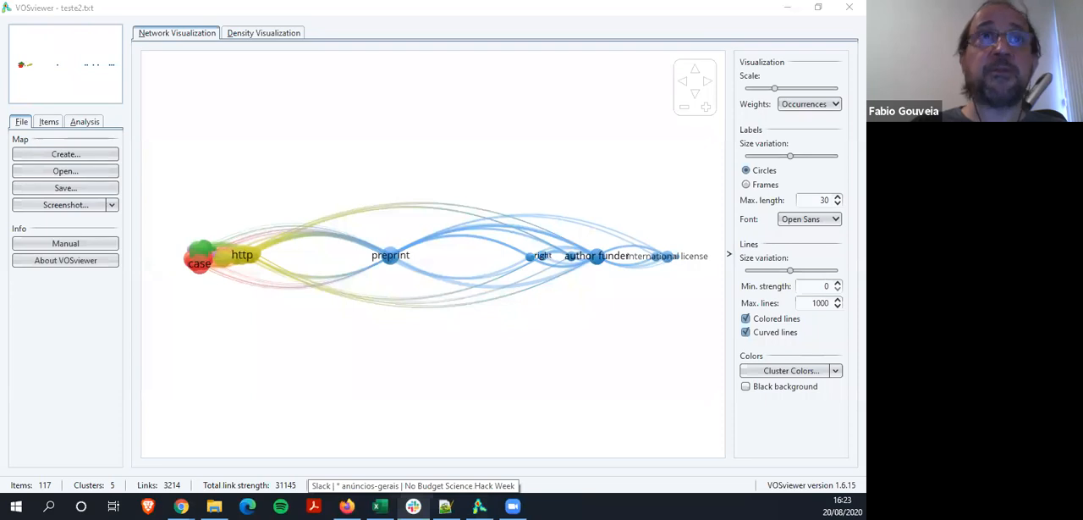
{"action": "left_click", "coordinate": [446, 506]}
{"action": "left_click", "coordinate": [20, 25]}
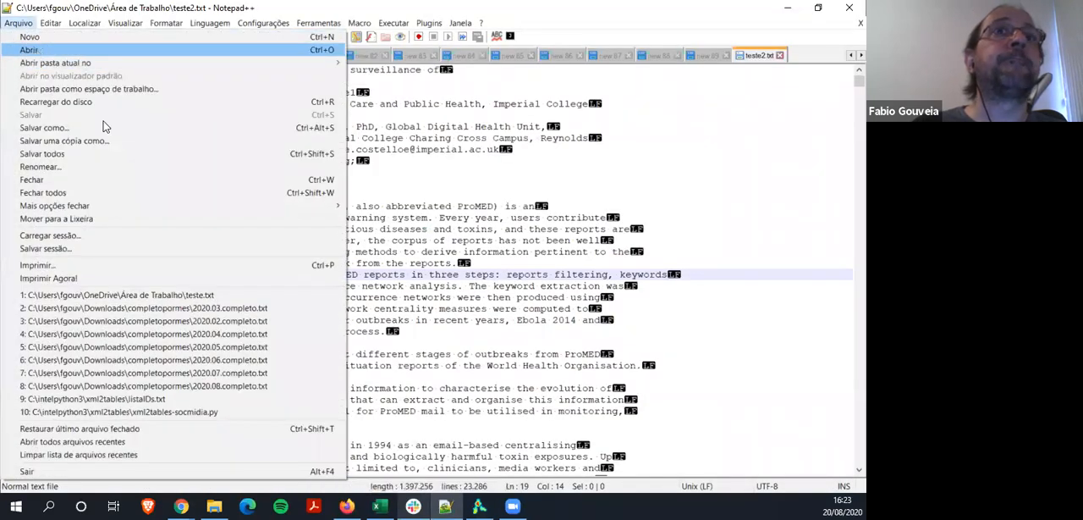
{"action": "left_click", "coordinate": [29, 49]}
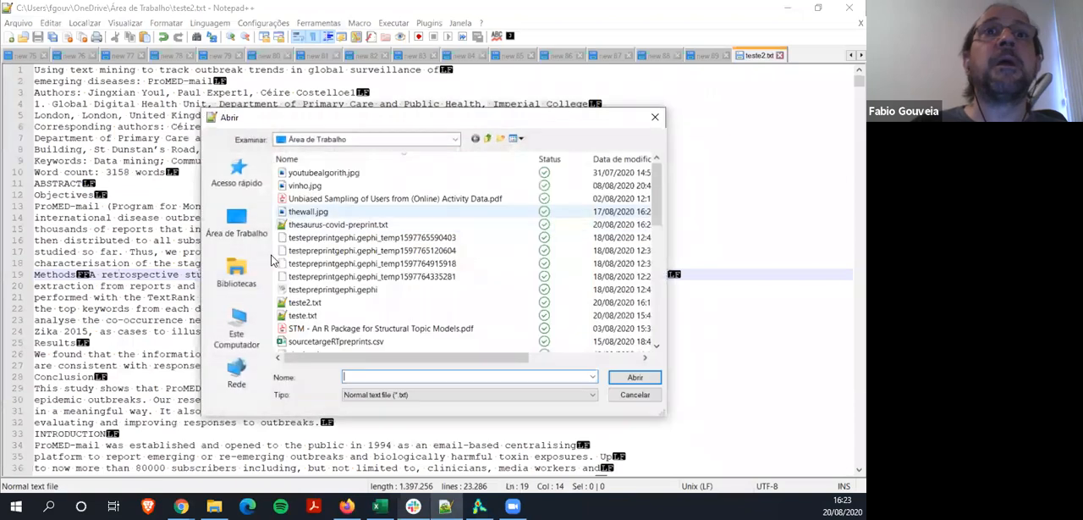
{"action": "left_click", "coordinate": [318, 224]}
{"action": "double_click", "coordinate": [318, 224]}
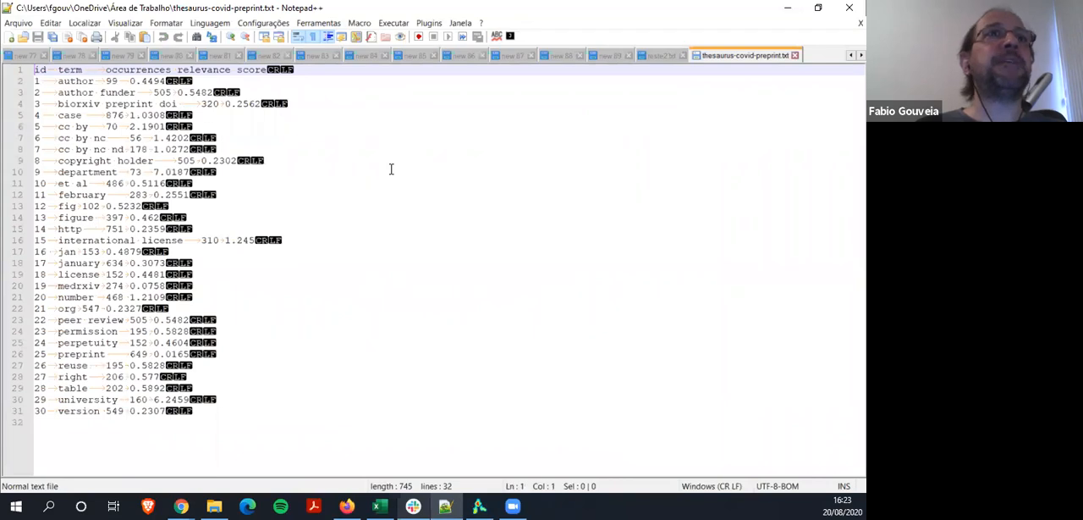
{"action": "key", "text": "Down"}
{"action": "key", "text": "Down"}
{"action": "key", "text": "Down"}
{"action": "key", "text": "Down"}
{"action": "key", "text": "Down"}
{"action": "key", "text": "Down"}
{"action": "key", "text": "Down"}
{"action": "key", "text": "Down"}
{"action": "key", "text": "Down"}
{"action": "key", "text": "Down"}
{"action": "key", "text": "Down"}
{"action": "key", "text": "Down"}
{"action": "key", "text": "Down"}
{"action": "key", "text": "Down"}
{"action": "key", "text": "Down"}
{"action": "key", "text": "Down"}
{"action": "key", "text": "Down"}
{"action": "key", "text": "Down"}
{"action": "key", "text": "Down"}
{"action": "key", "text": "Down"}
{"action": "key", "text": "Up"}
{"action": "key", "text": "Up"}
{"action": "key", "text": "Up"}
{"action": "key", "text": "Up"}
{"action": "key", "text": "Up"}
{"action": "key", "text": "Up"}
{"action": "key", "text": "Up"}
{"action": "key", "text": "Up"}
{"action": "key", "text": "Up"}
{"action": "key", "text": "Up"}
{"action": "key", "text": "Up"}
{"action": "key", "text": "Up"}
{"action": "key", "text": "Up"}
{"action": "key", "text": "Up"}
{"action": "key", "text": "Up"}
{"action": "key", "text": "Up"}
{"action": "key", "text": "Up"}
{"action": "key", "text": "Up"}
{"action": "key", "text": "Up"}
{"action": "key", "text": "Up"}
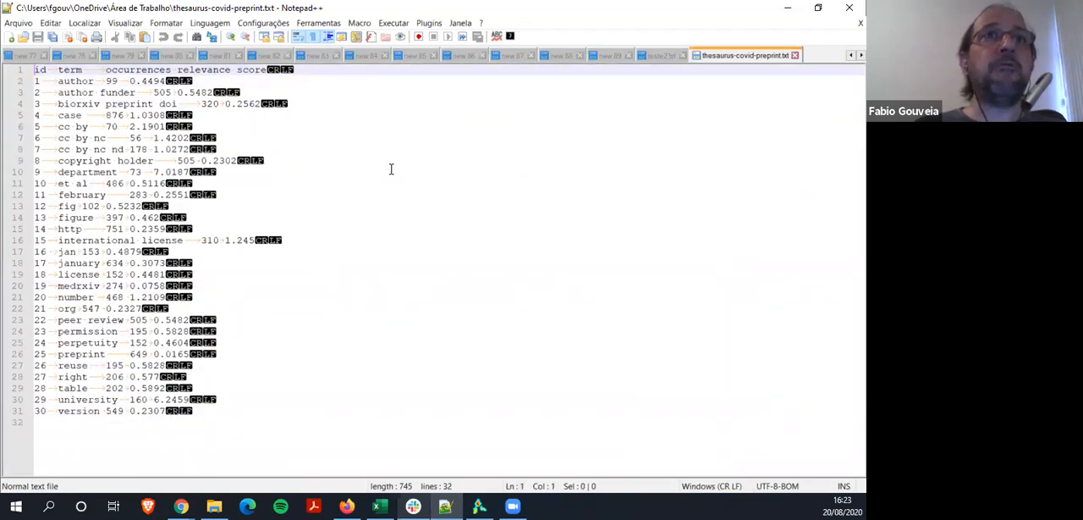
{"action": "key", "text": "shift+Down"}
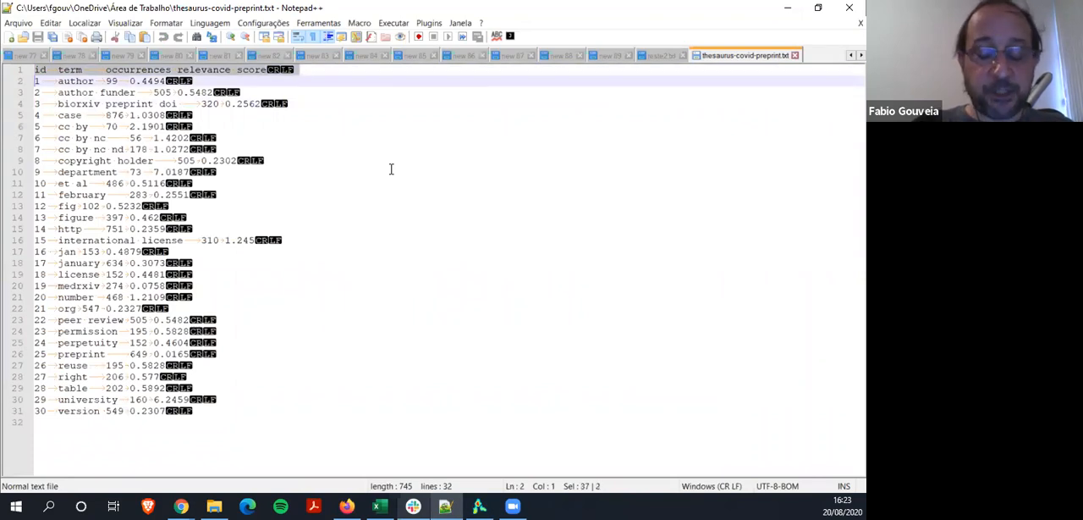
{"action": "key", "text": "shift+Up"}
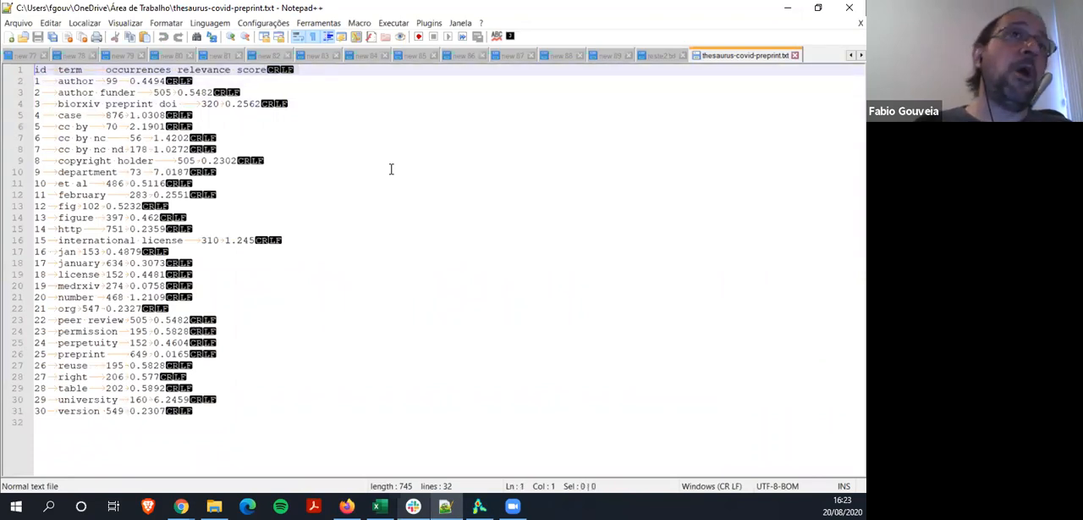
Copy all lines of the exported term list and paste them into the blank Excel worksheet starting at cell A1
{"action": "key", "text": "shift+Down"}
{"action": "key", "text": "shift+Down"}
{"action": "key", "text": "shift+Down"}
{"action": "key", "text": "shift+Down"}
{"action": "key", "text": "shift+Down"}
{"action": "key", "text": "shift+Down"}
{"action": "key", "text": "shift+Down"}
{"action": "key", "text": "shift+Down"}
{"action": "key", "text": "shift+Down"}
{"action": "key", "text": "shift+Down"}
{"action": "key", "text": "shift+Down"}
{"action": "key", "text": "shift+Down"}
{"action": "key", "text": "shift+Down"}
{"action": "key", "text": "shift+Down"}
{"action": "key", "text": "shift+Down"}
{"action": "key", "text": "shift+Down"}
{"action": "key", "text": "shift+Down"}
{"action": "key", "text": "shift+Down"}
{"action": "key", "text": "shift+Down"}
{"action": "key", "text": "shift+Down"}
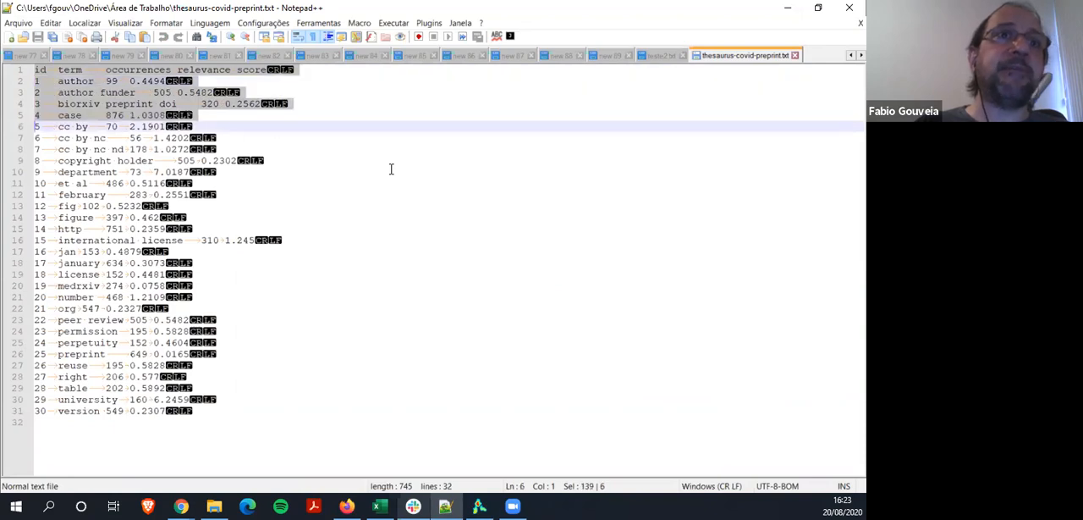
{"action": "key", "text": "shift+Down"}
{"action": "key", "text": "shift+Down"}
{"action": "key", "text": "shift+Down"}
{"action": "key", "text": "shift+Down"}
{"action": "key", "text": "shift+Down"}
{"action": "key", "text": "shift+Down"}
{"action": "key", "text": "shift+Down"}
{"action": "key", "text": "shift+Down"}
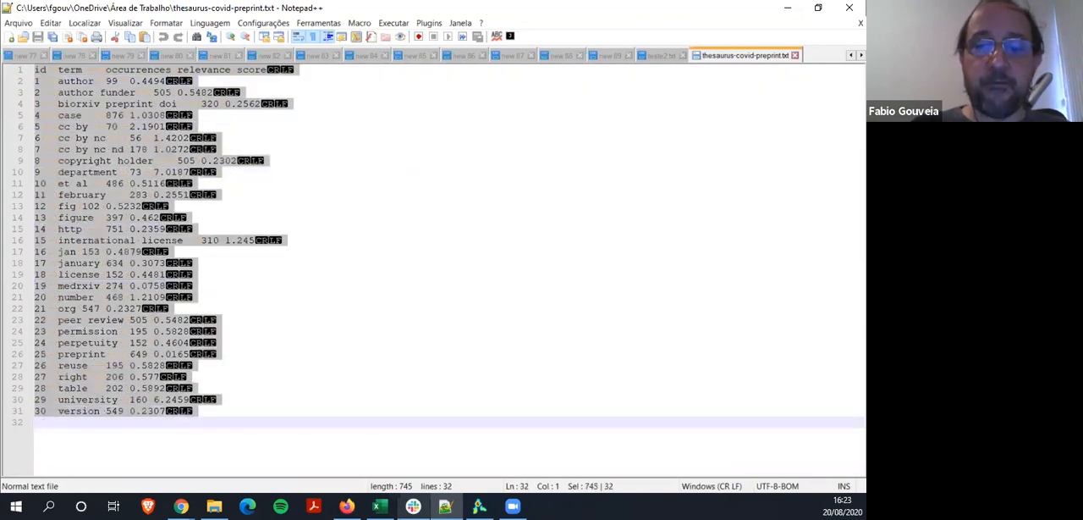
{"action": "key", "text": "alt+Tab"}
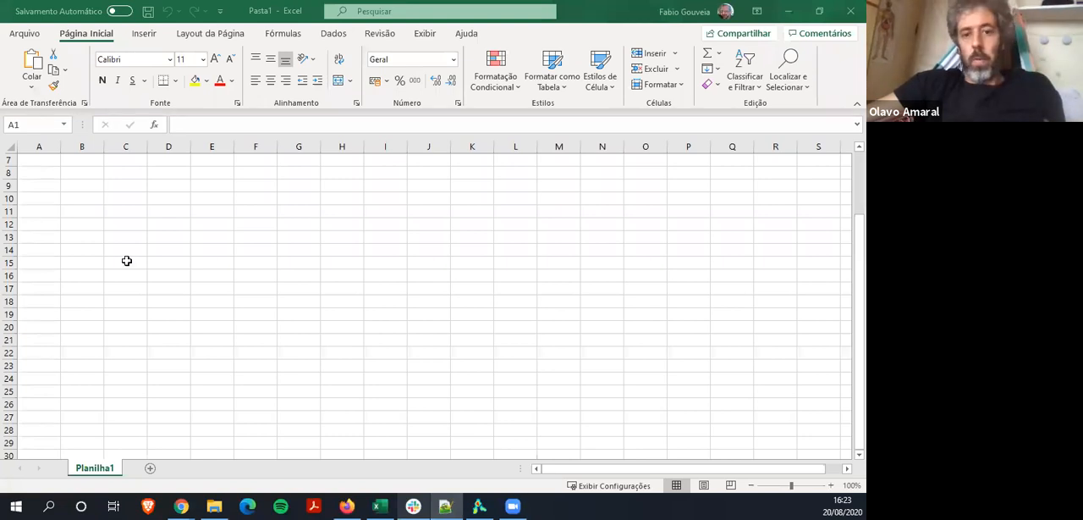
{"action": "scroll", "coordinate": [127, 261], "scroll_direction": "up", "scroll_amount": 2}
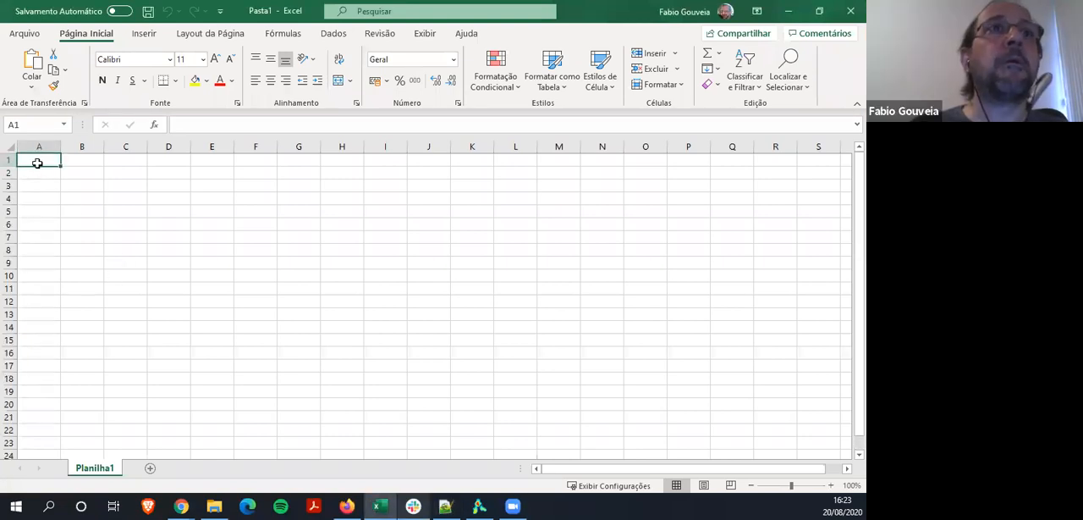
{"action": "key", "text": "ctrl+v"}
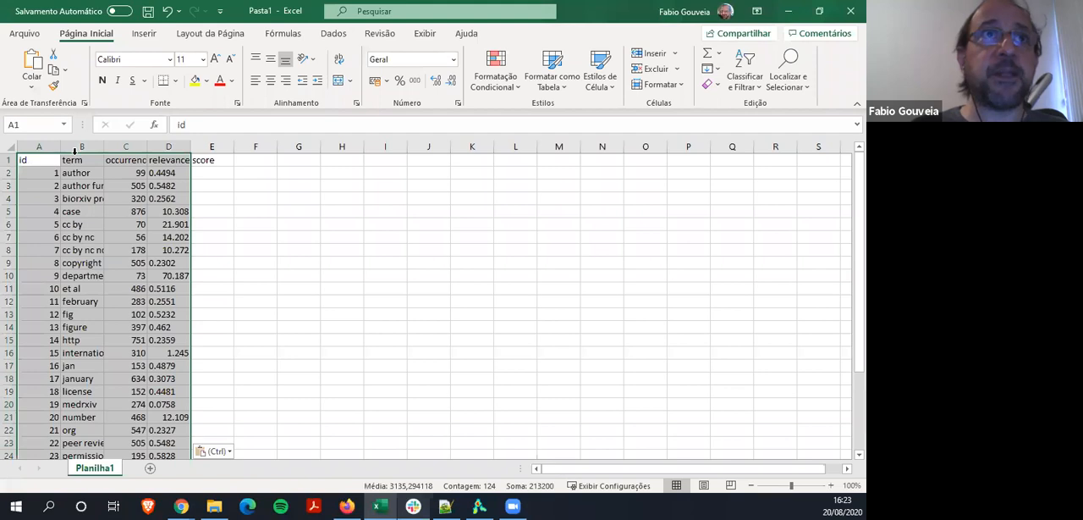
{"action": "left_click", "coordinate": [91, 146]}
{"action": "key", "text": "ctrl+c"}
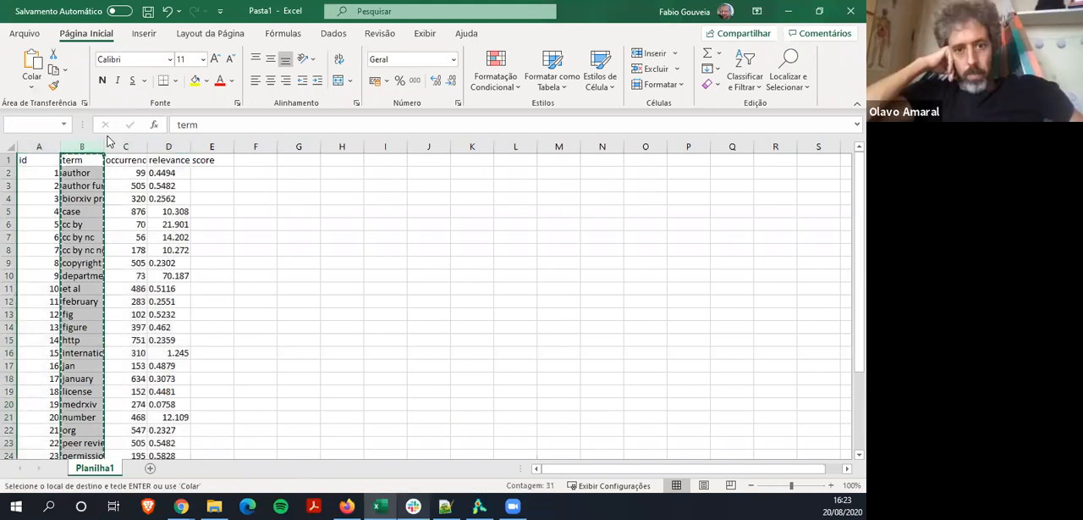
{"action": "left_click", "coordinate": [447, 296]}
{"action": "left_click", "coordinate": [165, 288]}
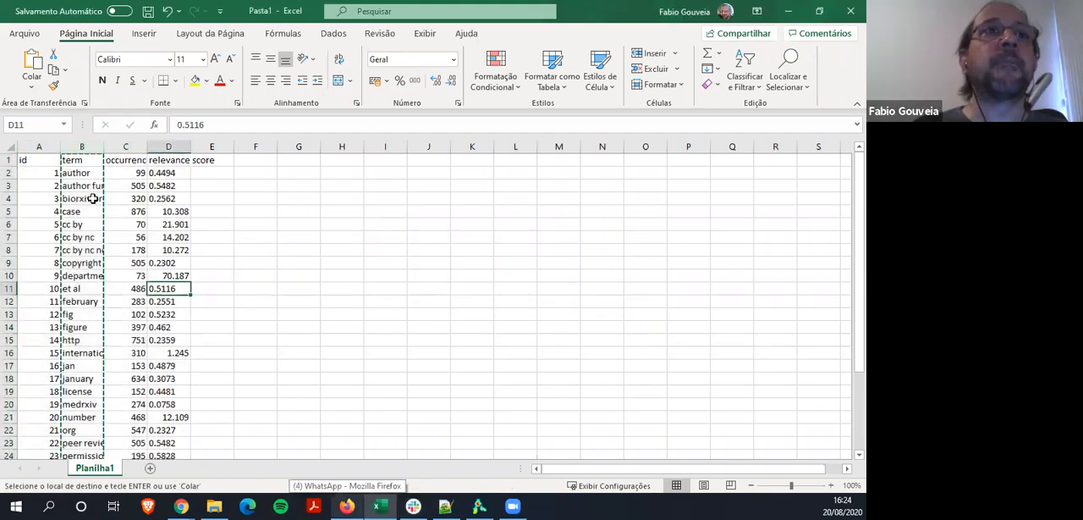
{"action": "left_click", "coordinate": [78, 151]}
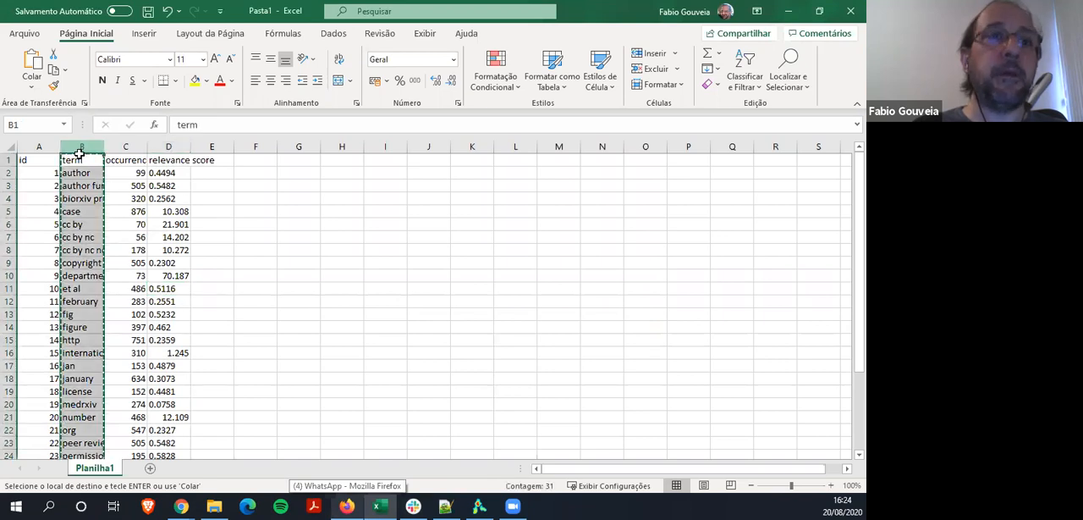
{"action": "left_click", "coordinate": [81, 171]}
Copy the term cells B1 to B31 and replace the whole text of thesaurus-covid-preprint.txt in Notepad++ with them
{"action": "left_click", "coordinate": [85, 160]}
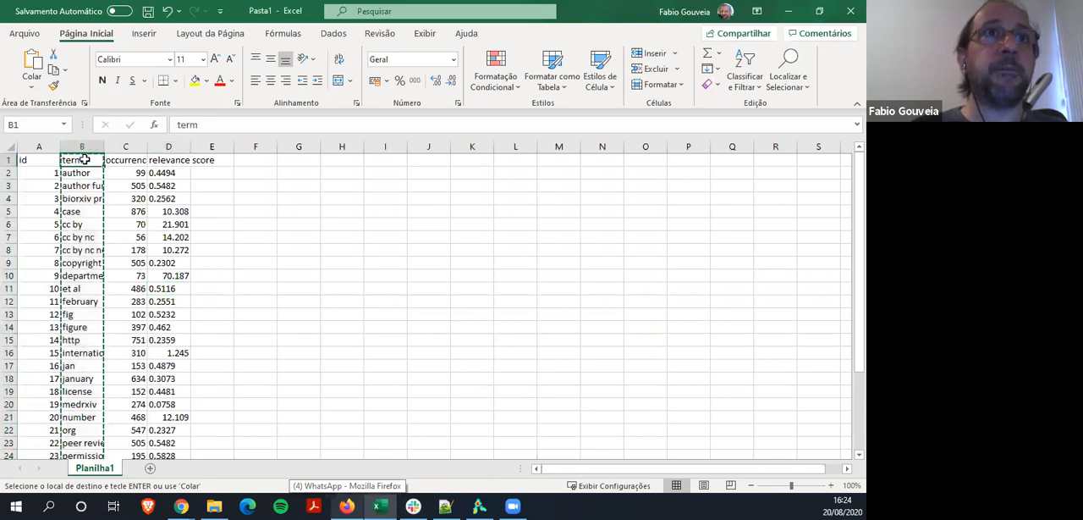
{"action": "key", "text": "shift+Down"}
{"action": "key", "text": "shift+Down"}
{"action": "key", "text": "shift+Down"}
{"action": "key", "text": "shift+Down"}
{"action": "key", "text": "shift+Down"}
{"action": "key", "text": "shift+Down"}
{"action": "key", "text": "shift+Down"}
{"action": "key", "text": "shift+Down"}
{"action": "key", "text": "shift+Down"}
{"action": "key", "text": "shift+Down"}
{"action": "key", "text": "shift+Down"}
{"action": "key", "text": "shift+Down"}
{"action": "key", "text": "shift+Down"}
{"action": "key", "text": "shift+Down"}
{"action": "key", "text": "shift+Down"}
{"action": "key", "text": "shift+Down"}
{"action": "key", "text": "shift+Down"}
{"action": "key", "text": "shift+Down"}
{"action": "key", "text": "shift+Down"}
{"action": "key", "text": "shift+Down"}
{"action": "key", "text": "shift+Down"}
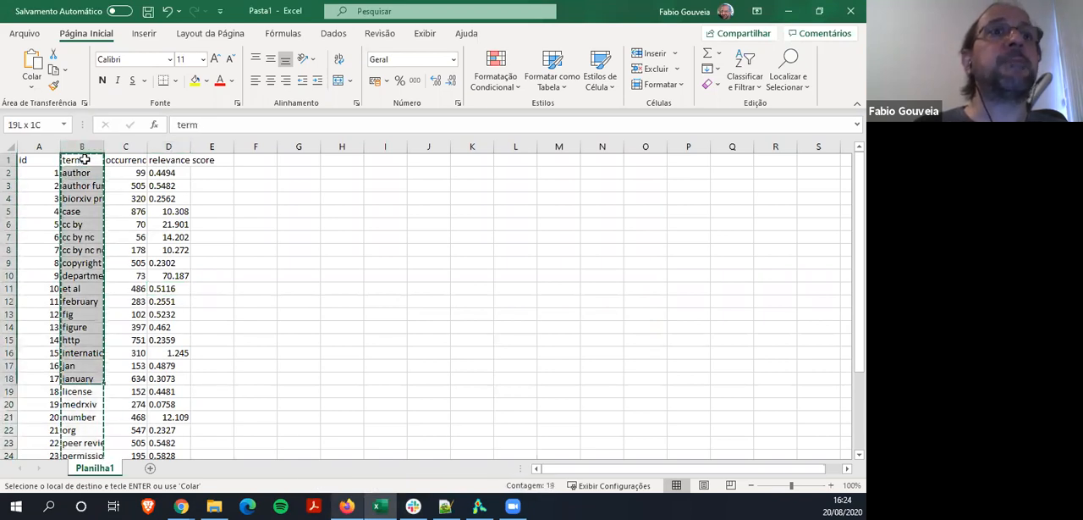
{"action": "key", "text": "shift+Up"}
{"action": "key", "text": "shift+Up"}
{"action": "key", "text": "shift+Up"}
{"action": "key", "text": "shift+Up"}
{"action": "key", "text": "shift+Up"}
{"action": "key", "text": "shift+Up"}
{"action": "key", "text": "shift+Up"}
{"action": "key", "text": "shift+Up"}
{"action": "key", "text": "shift+Up"}
{"action": "key", "text": "shift+Up"}
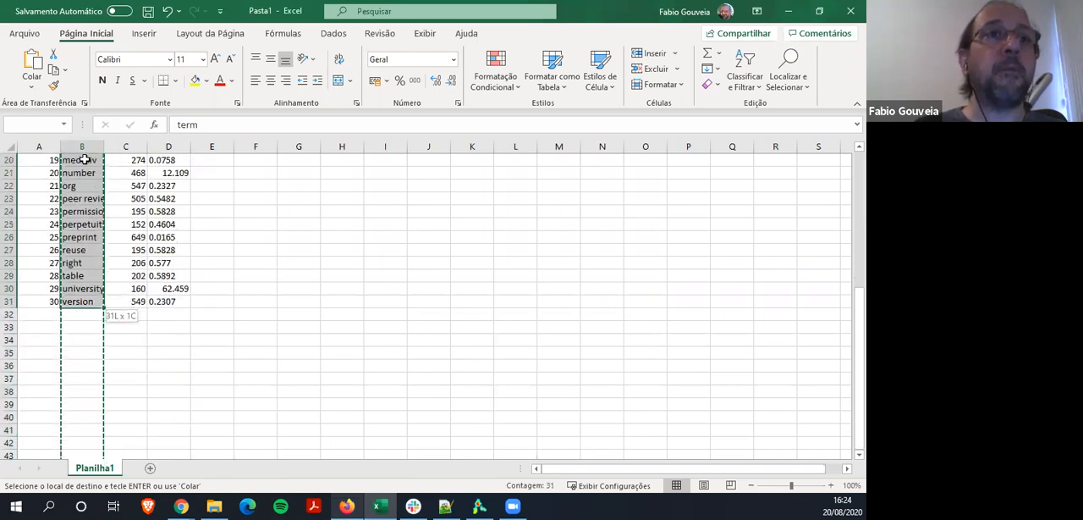
{"action": "key", "text": "ctrl+c"}
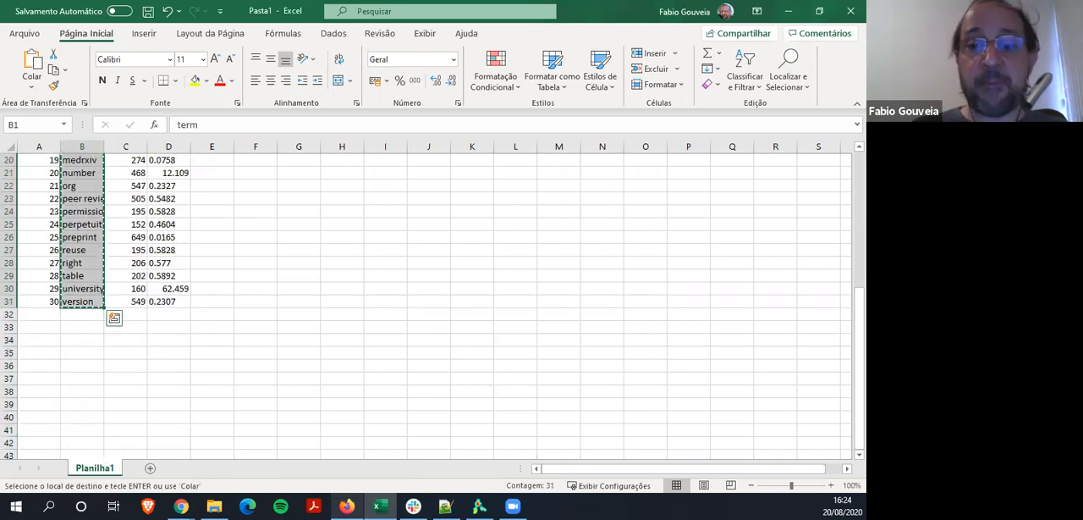
{"action": "key", "text": "alt+Tab"}
{"action": "key", "text": "ctrl+v"}
Insert a header line above the term list reading label and replace by, separated by a tab
{"action": "key", "text": "Up"}
{"action": "key", "text": "Up"}
{"action": "key", "text": "Up"}
{"action": "key", "text": "Up"}
{"action": "key", "text": "Up"}
{"action": "key", "text": "Up"}
{"action": "key", "text": "Up"}
{"action": "key", "text": "Up"}
{"action": "key", "text": "Up"}
{"action": "key", "text": "Up"}
{"action": "key", "text": "Up"}
{"action": "key", "text": "Up"}
{"action": "key", "text": "Up"}
{"action": "key", "text": "Up"}
{"action": "key", "text": "Up"}
{"action": "key", "text": "Up"}
{"action": "key", "text": "Up"}
{"action": "key", "text": "Up"}
{"action": "key", "text": "Up"}
{"action": "key", "text": "Up"}
{"action": "key", "text": "Up"}
{"action": "key", "text": "Up"}
{"action": "key", "text": "Up"}
{"action": "key", "text": "Up"}
{"action": "key", "text": "Up"}
{"action": "key", "text": "Up"}
{"action": "key", "text": "Up"}
{"action": "key", "text": "Up"}
{"action": "key", "text": "Up"}
{"action": "key", "text": "Up"}
{"action": "key", "text": "Up"}
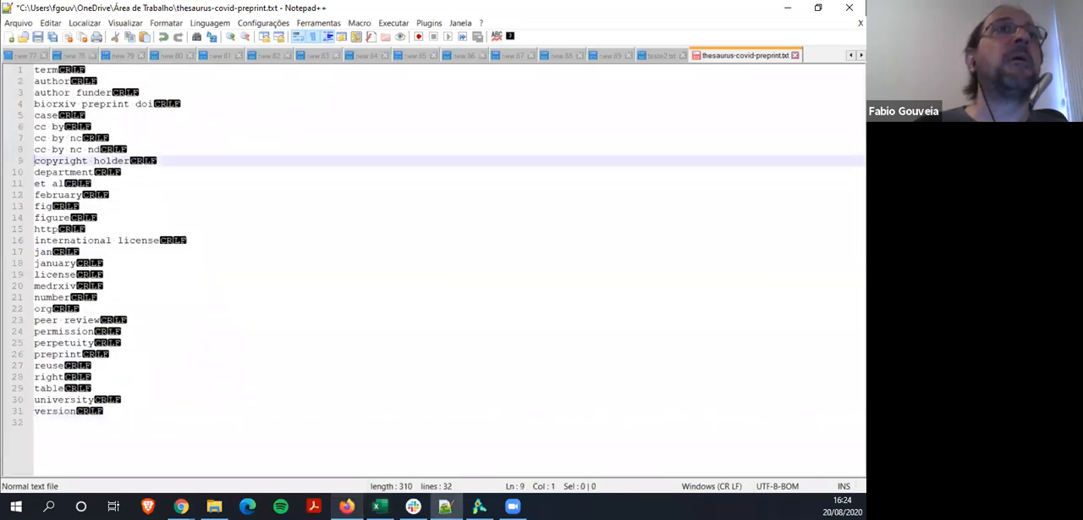
{"action": "key", "text": "Return"}
{"action": "key", "text": "Up"}
{"action": "type", "text": "le"}
{"action": "type", "text": "bel"}
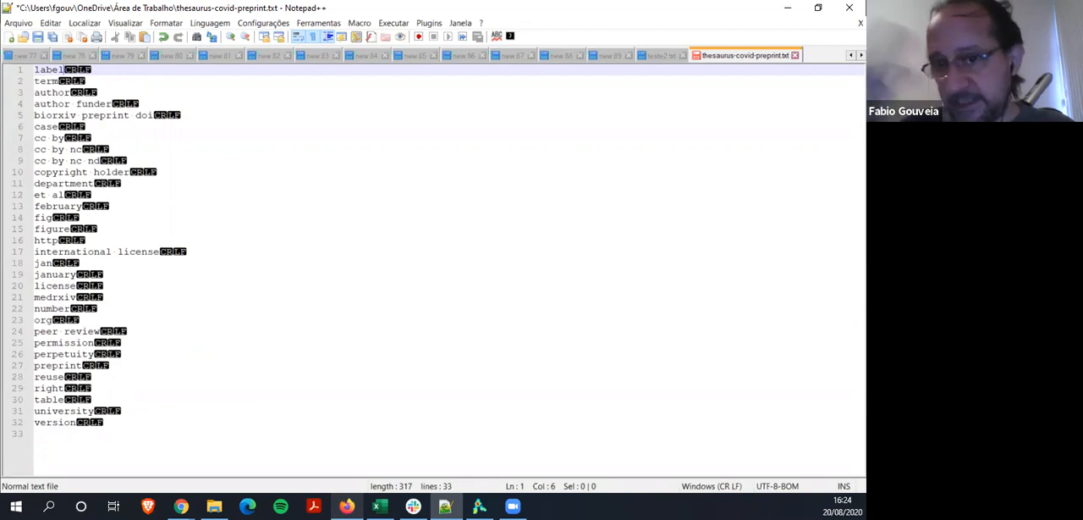
{"action": "key", "text": "Tab"}
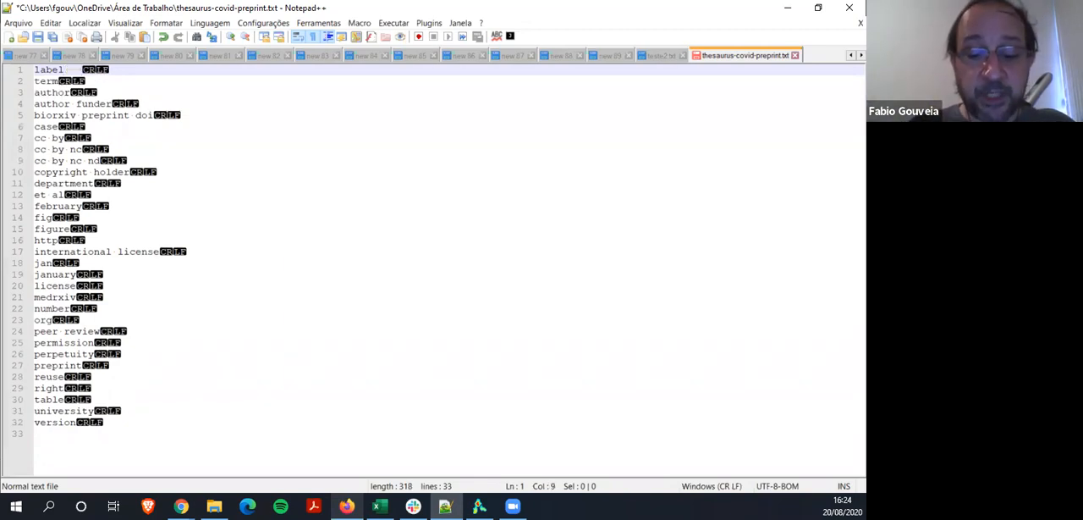
{"action": "type", "text": "replace "}
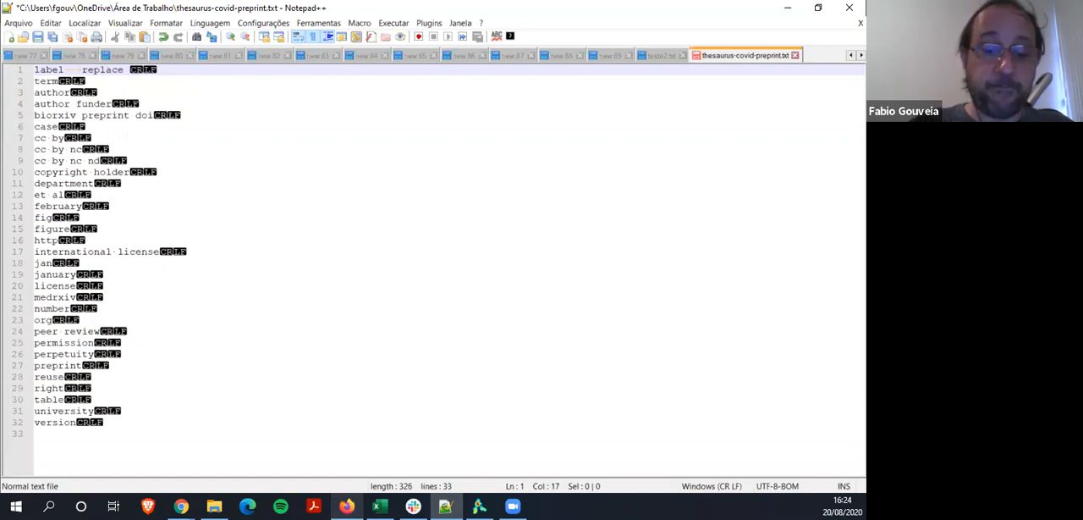
{"action": "type", "text": "by"}
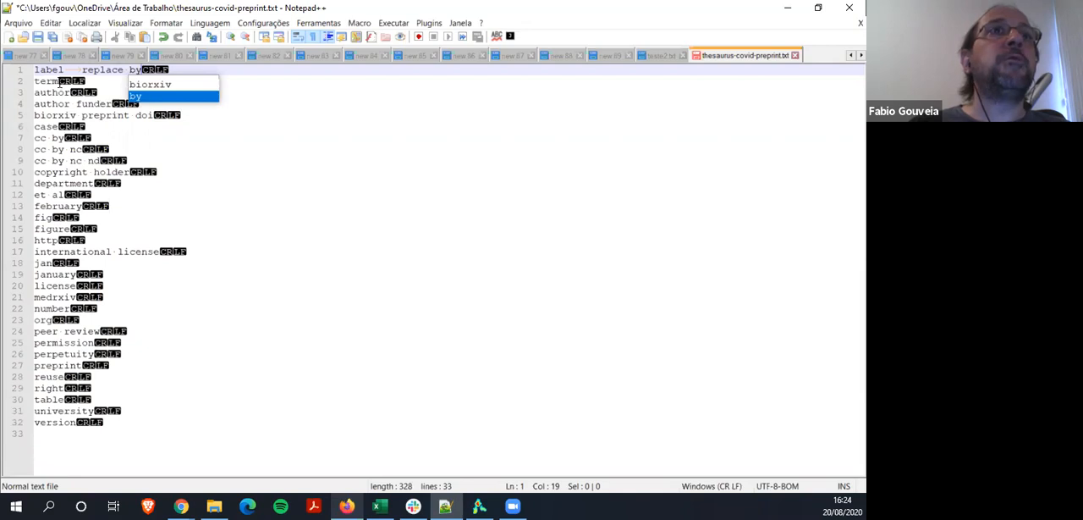
Append a tab at the end of each line from term through cc by nc nd
{"action": "left_click", "coordinate": [60, 81]}
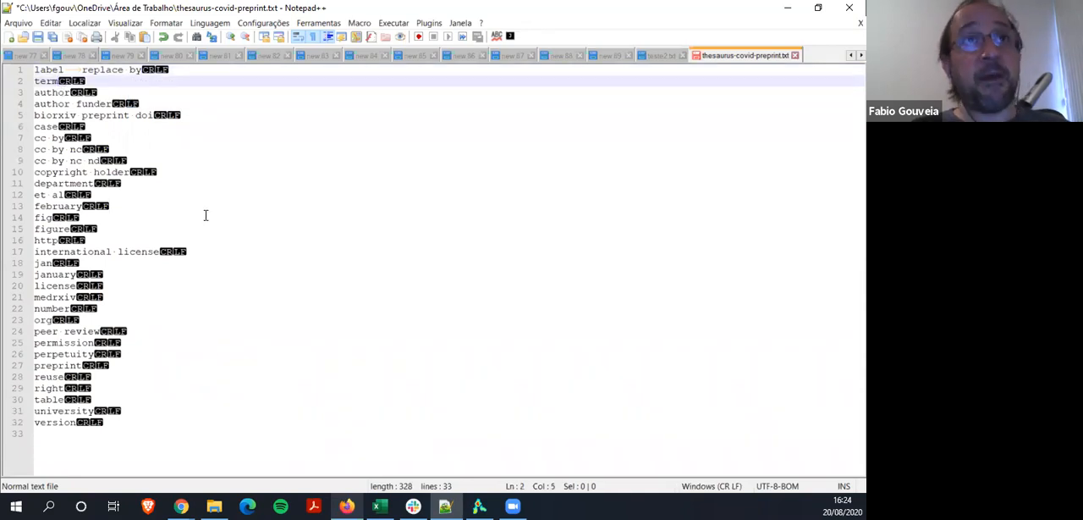
{"action": "key", "text": "Tab"}
{"action": "key", "text": "Down"}
{"action": "key", "text": "Tab"}
{"action": "key", "text": "Down"}
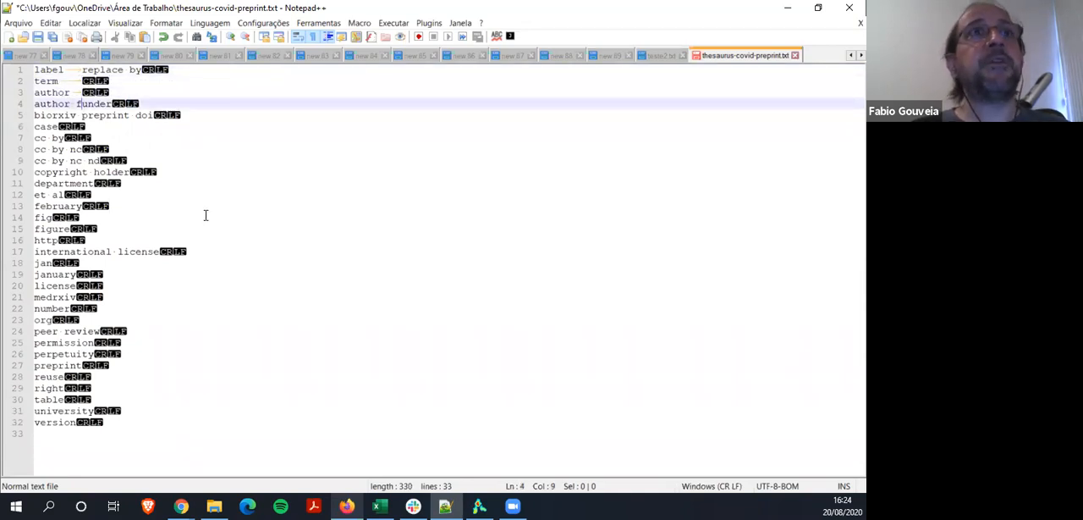
{"action": "key", "text": "Tab"}
{"action": "key", "text": "Down"}
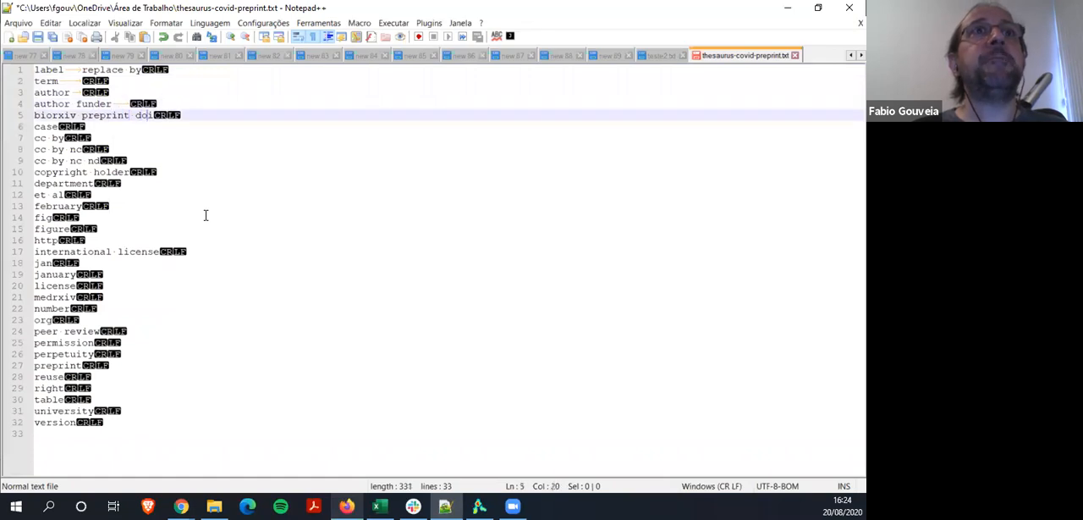
{"action": "key", "text": "End"}
{"action": "key", "text": "Tab"}
{"action": "key", "text": "Down"}
{"action": "key", "text": "Tab"}
{"action": "key", "text": "Down"}
{"action": "key", "text": "Tab"}
{"action": "key", "text": "Down"}
{"action": "key", "text": "Tab"}
{"action": "key", "text": "Down"}
{"action": "key", "text": "Tab"}
{"action": "key", "text": "Up"}
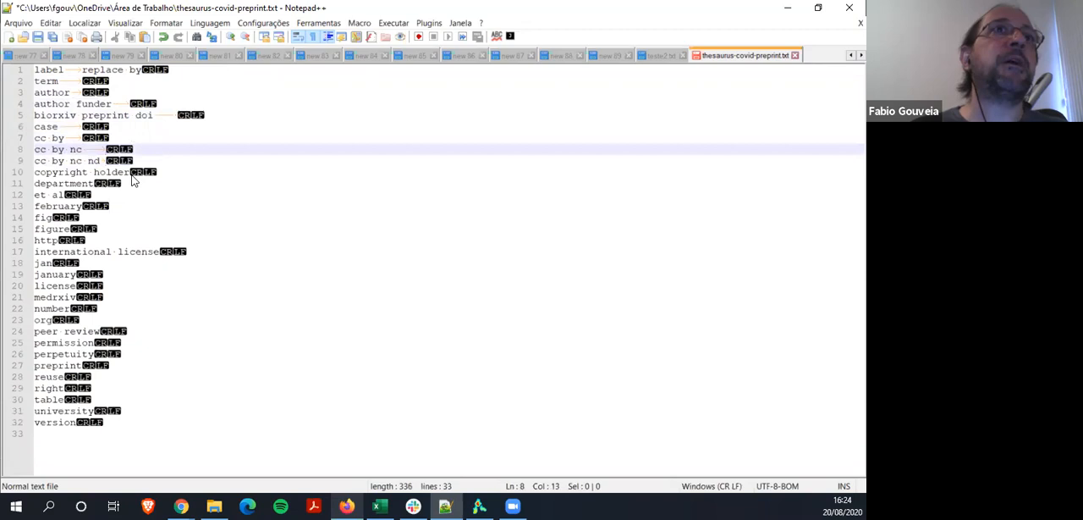
Select the thesaurus lines from the label header down through the term list and switch to the Excel workbook
{"action": "left_click", "coordinate": [40, 79]}
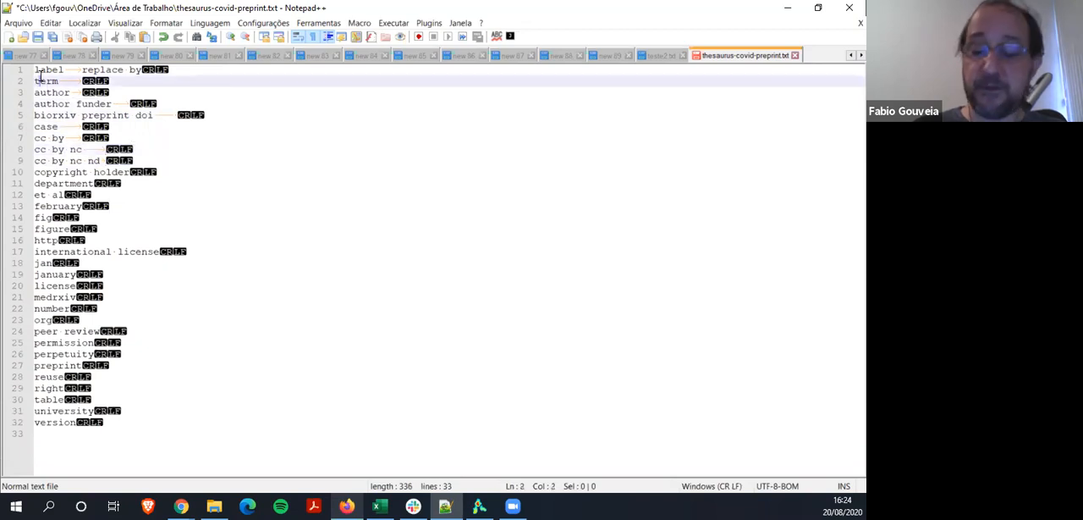
{"action": "left_click", "coordinate": [39, 73]}
{"action": "key", "text": "shift+Down"}
{"action": "key", "text": "shift+Down"}
{"action": "key", "text": "shift+Down"}
{"action": "key", "text": "shift+Down"}
{"action": "key", "text": "shift+Down"}
{"action": "key", "text": "shift+Down"}
{"action": "key", "text": "shift+Down"}
{"action": "key", "text": "shift+Down"}
{"action": "key", "text": "shift+Down"}
{"action": "key", "text": "shift+Down"}
{"action": "key", "text": "shift+Down"}
{"action": "key", "text": "shift+Down"}
{"action": "key", "text": "shift+Down"}
{"action": "key", "text": "shift+Down"}
{"action": "key", "text": "shift+Down"}
{"action": "key", "text": "shift+Down"}
{"action": "key", "text": "shift+Down"}
{"action": "key", "text": "shift+Down"}
{"action": "key", "text": "shift+Down"}
{"action": "key", "text": "shift+Down"}
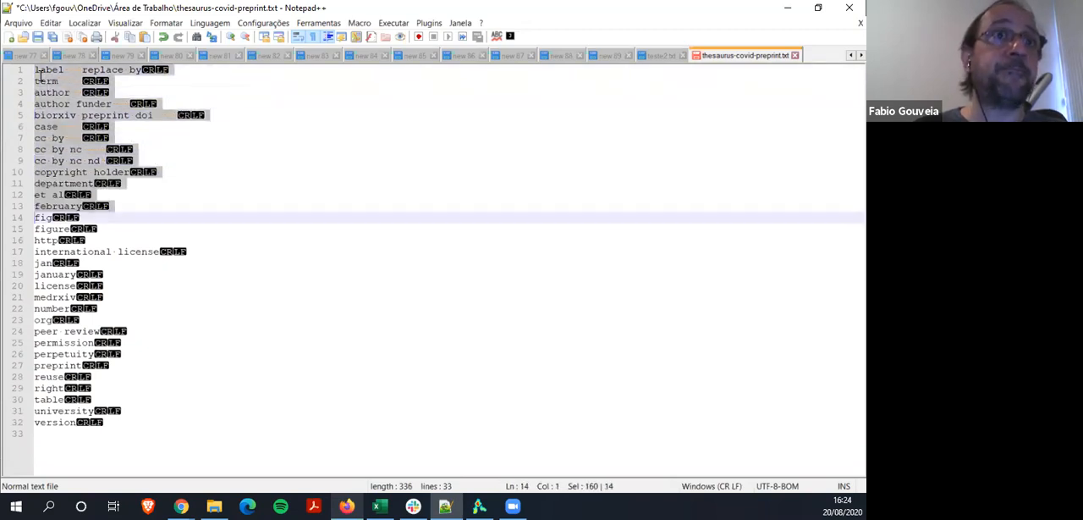
{"action": "key", "text": "shift+Down"}
{"action": "key", "text": "shift+Down"}
{"action": "key", "text": "shift+Down"}
{"action": "key", "text": "shift+Down"}
{"action": "key", "text": "shift+Down"}
{"action": "key", "text": "shift+Down"}
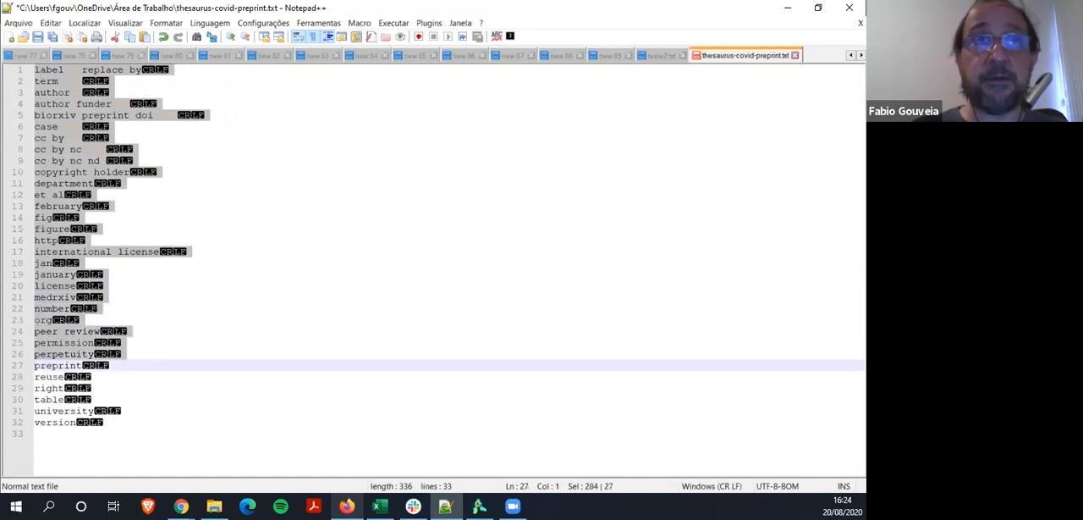
{"action": "key", "text": "alt+Tab"}
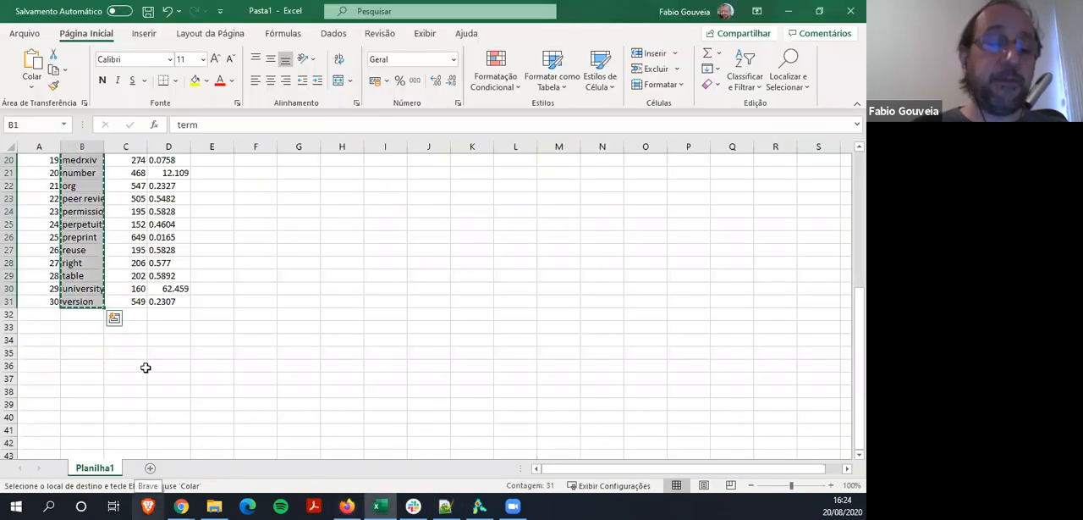
{"action": "mouse_move", "coordinate": [9, 160]}
{"action": "left_mouse_down"}
{"action": "mouse_move", "coordinate": [6, 148]}
{"action": "mouse_move", "coordinate": [15, 157]}
{"action": "left_mouse_up"}
{"action": "scroll", "coordinate": [16, 157], "scroll_direction": "up", "scroll_amount": 2}
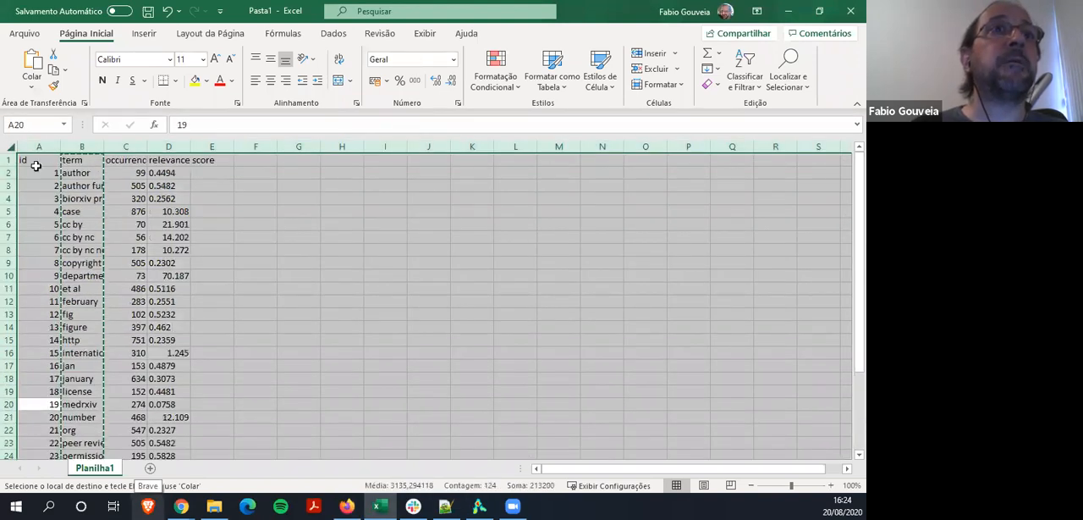
{"action": "key", "text": "Delete"}
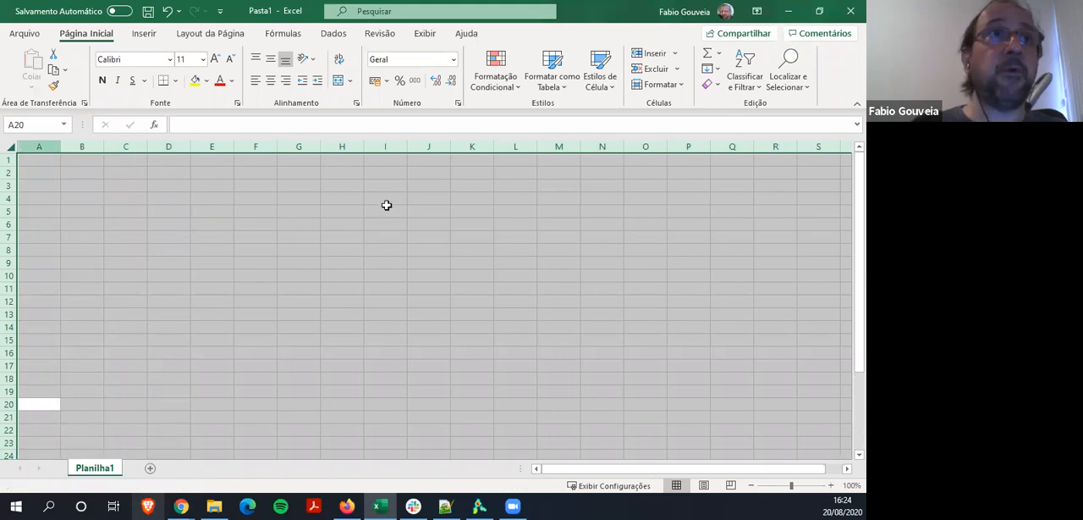
{"action": "left_click", "coordinate": [24, 157]}
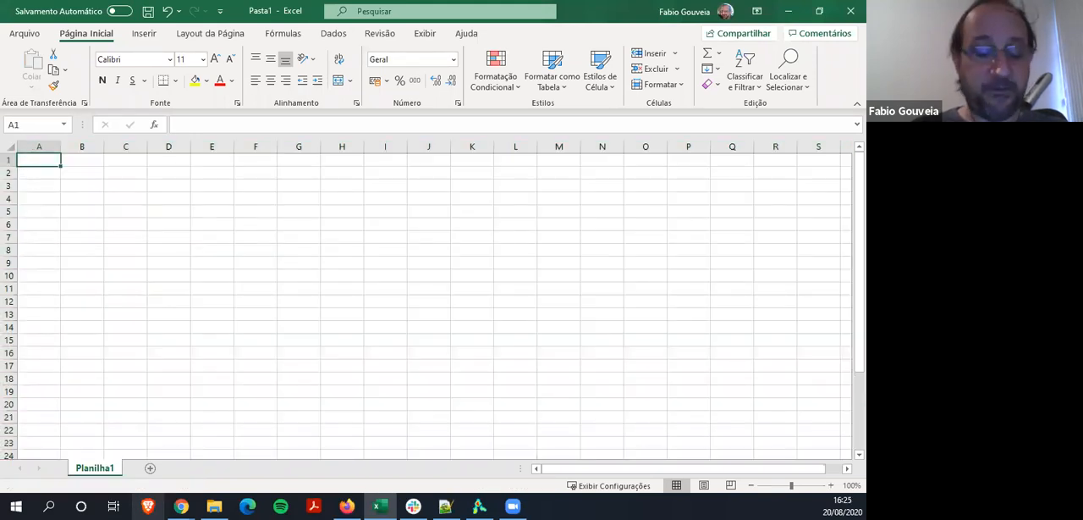
{"action": "key", "text": "ctrl+v"}
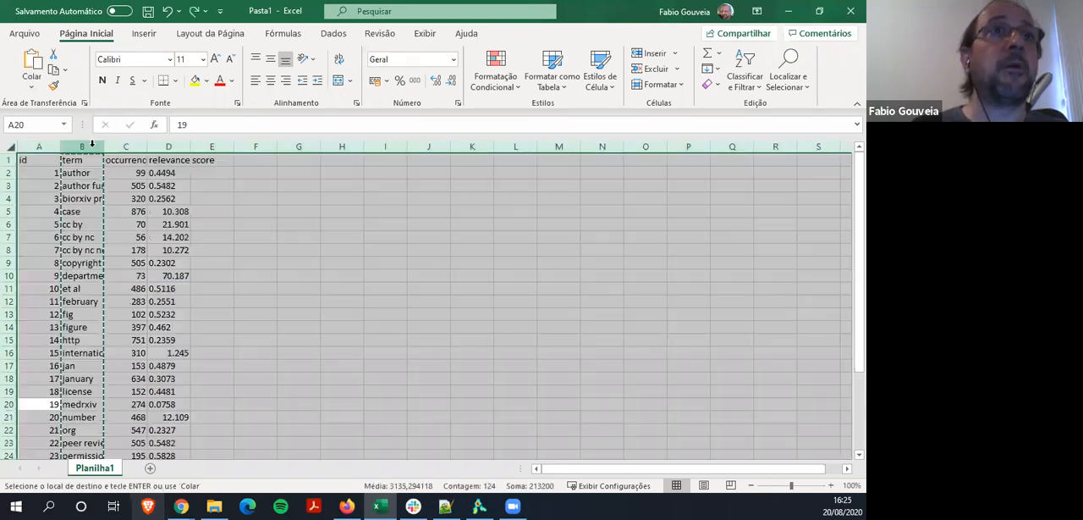
{"action": "left_click", "coordinate": [82, 146]}
{"action": "key", "text": "ctrl+c"}
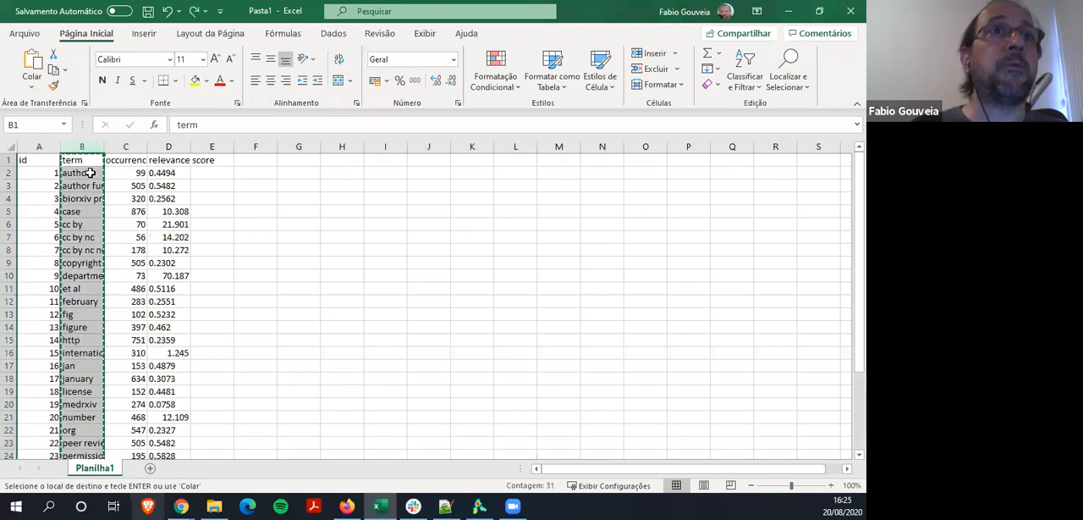
Clear the contents of the entire worksheet and select cell A1
{"action": "left_click", "coordinate": [10, 145]}
{"action": "key", "text": "Delete"}
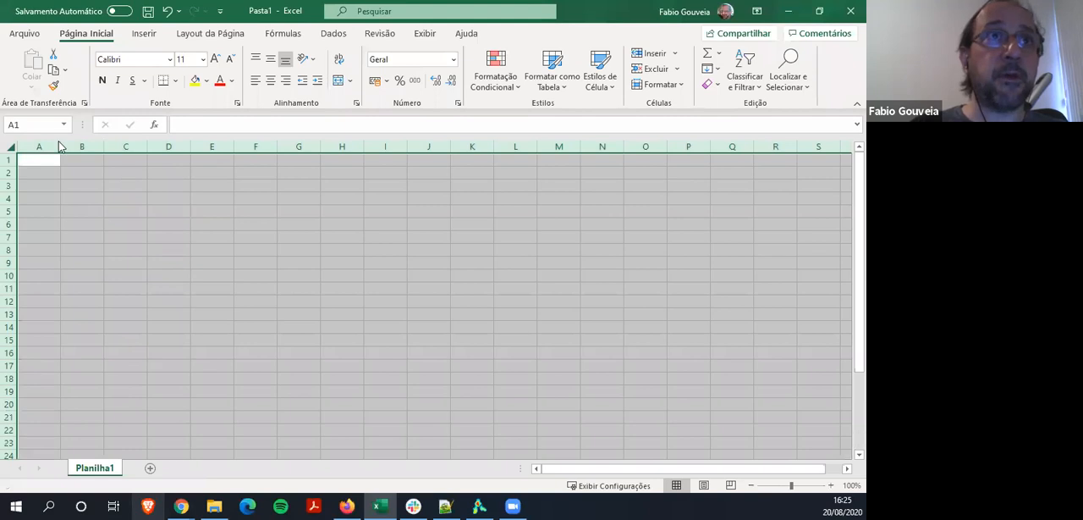
{"action": "left_click", "coordinate": [40, 162]}
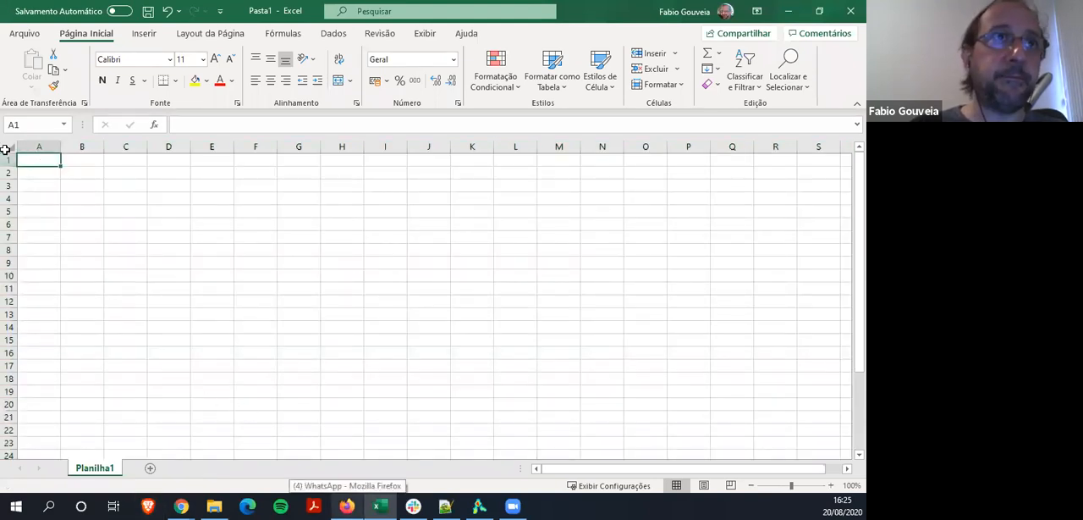
Undo the clearing of the worksheet and copy the term column from cell B1 down through version
{"action": "left_click", "coordinate": [8, 160]}
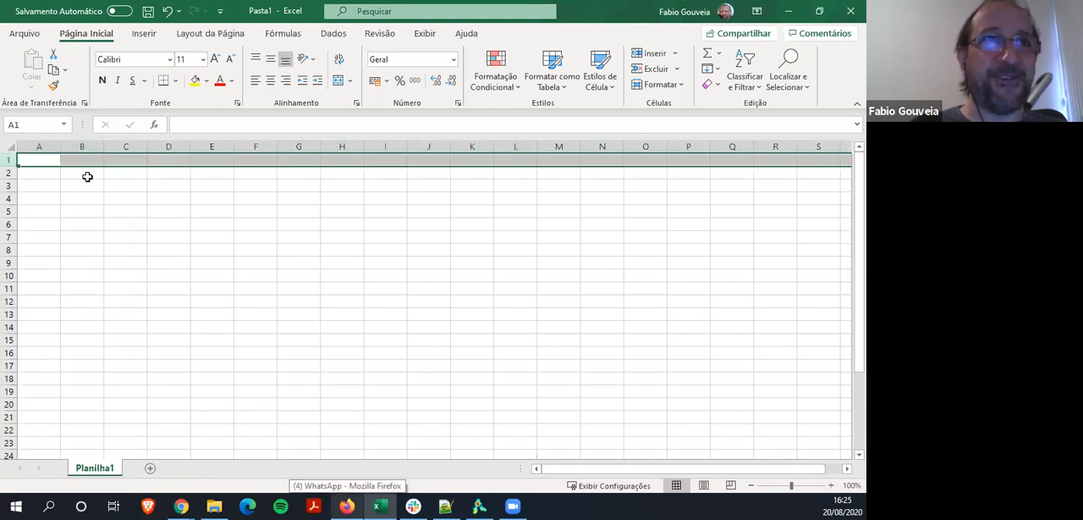
{"action": "key", "text": "ctrl+z"}
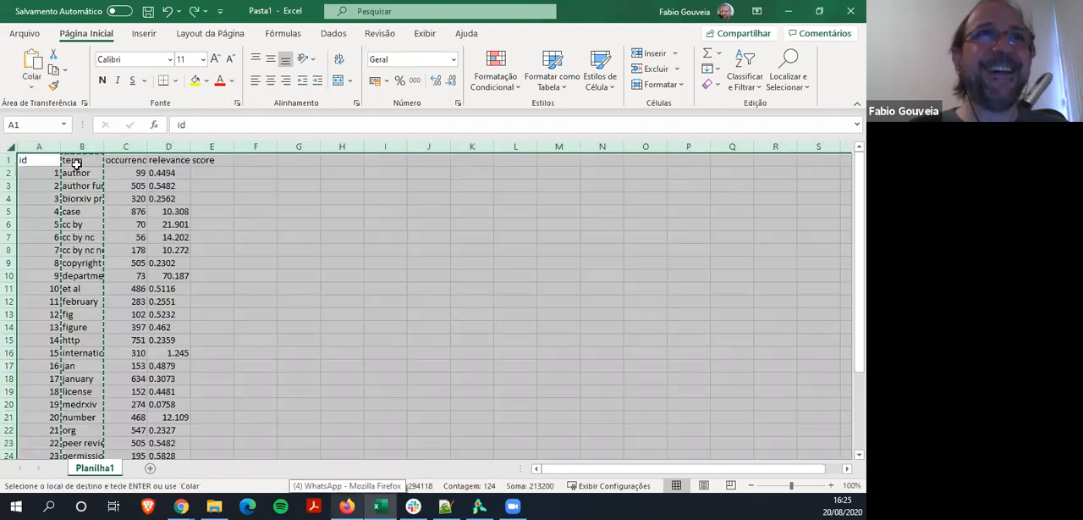
{"action": "left_click", "coordinate": [76, 163]}
{"action": "key", "text": "shift+Down"}
{"action": "key", "text": "shift+Down"}
{"action": "key", "text": "shift+Down"}
{"action": "key", "text": "shift+Down"}
{"action": "key", "text": "shift+Down"}
{"action": "key", "text": "shift+Down"}
{"action": "key", "text": "shift+Down"}
{"action": "key", "text": "shift+Down"}
{"action": "key", "text": "shift+Down"}
{"action": "key", "text": "shift+Down"}
{"action": "key", "text": "shift+Down"}
{"action": "key", "text": "shift+Down"}
{"action": "key", "text": "shift+Down"}
{"action": "key", "text": "shift+Down"}
{"action": "key", "text": "shift+Down"}
{"action": "key", "text": "shift+Down"}
{"action": "key", "text": "shift+Down"}
{"action": "key", "text": "shift+Down"}
{"action": "key", "text": "shift+Down"}
{"action": "key", "text": "shift+Down"}
{"action": "key", "text": "shift+Down"}
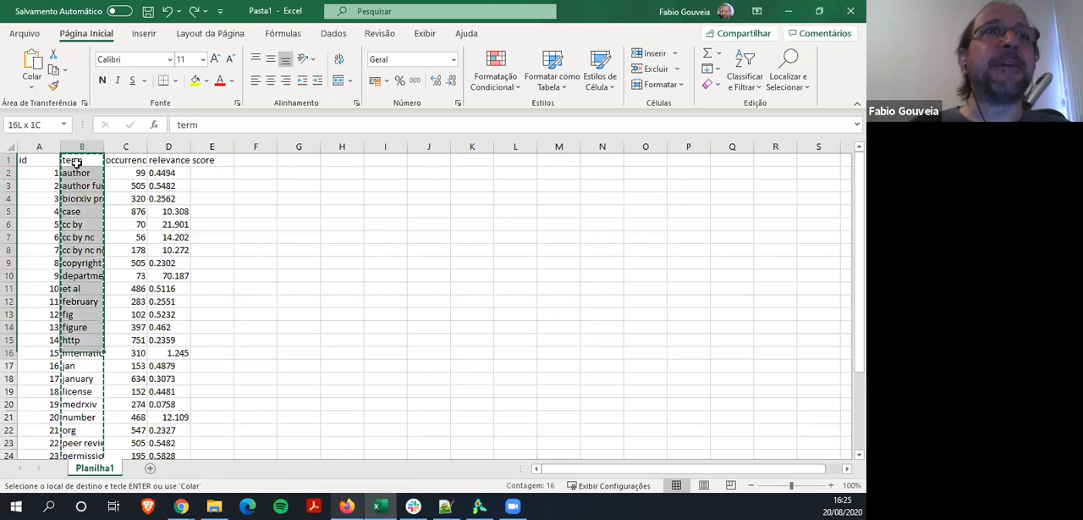
{"action": "key", "text": "shift+Up"}
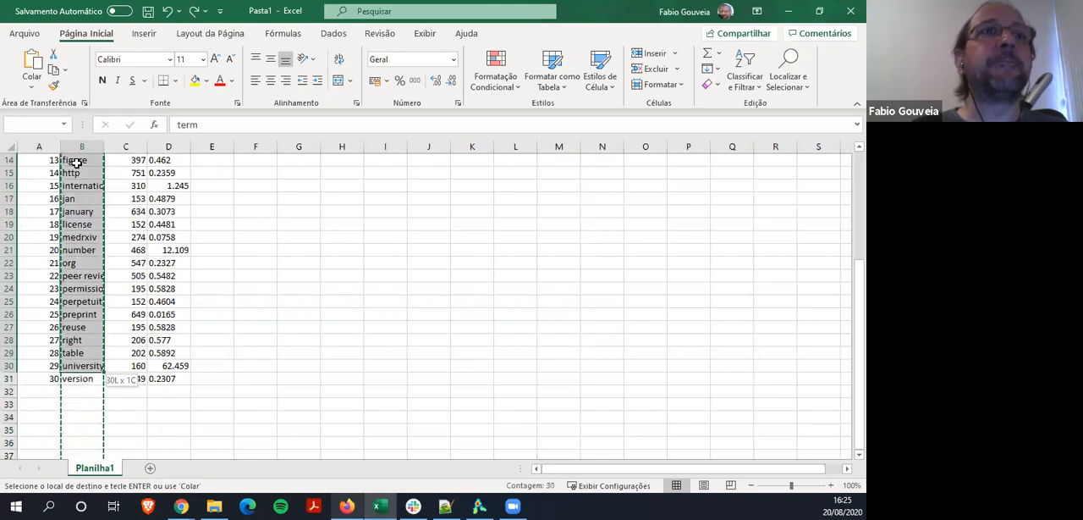
{"action": "key", "text": "ctrl+c"}
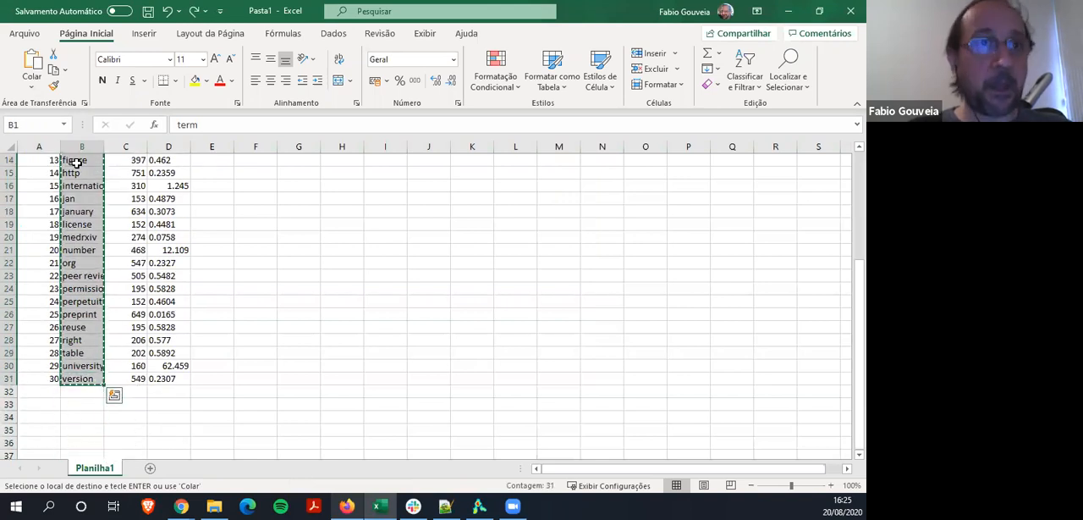
Clear the entire worksheet once more and return to cell A1
{"action": "left_click", "coordinate": [6, 148]}
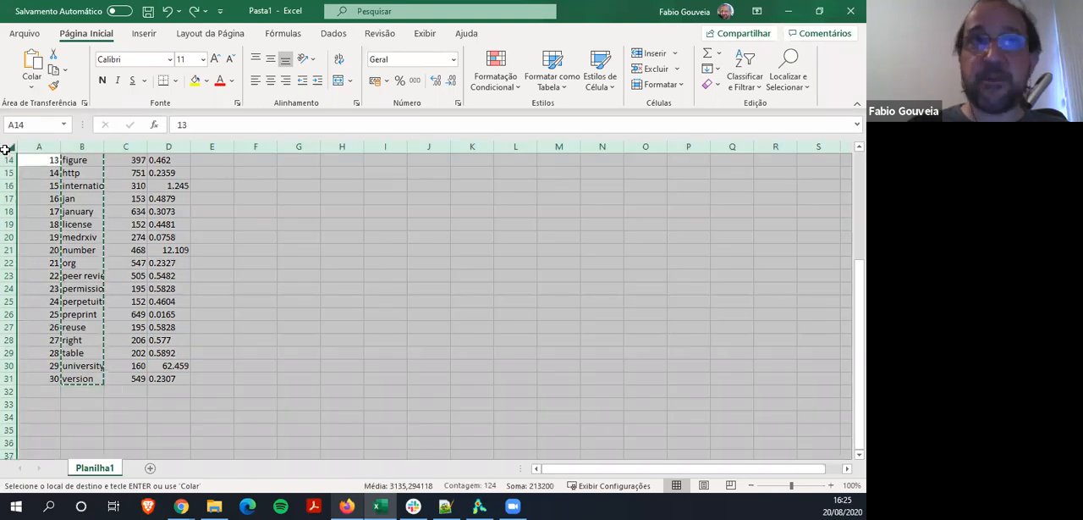
{"action": "key", "text": "Delete"}
{"action": "key", "text": "Up"}
{"action": "key", "text": "Up"}
{"action": "key", "text": "Up"}
{"action": "key", "text": "Up"}
{"action": "key", "text": "Up"}
{"action": "key", "text": "Up"}
{"action": "key", "text": "Up"}
{"action": "key", "text": "Up"}
{"action": "key", "text": "Up"}
{"action": "key", "text": "Up"}
{"action": "key", "text": "Up"}
{"action": "key", "text": "Up"}
{"action": "key", "text": "Up"}
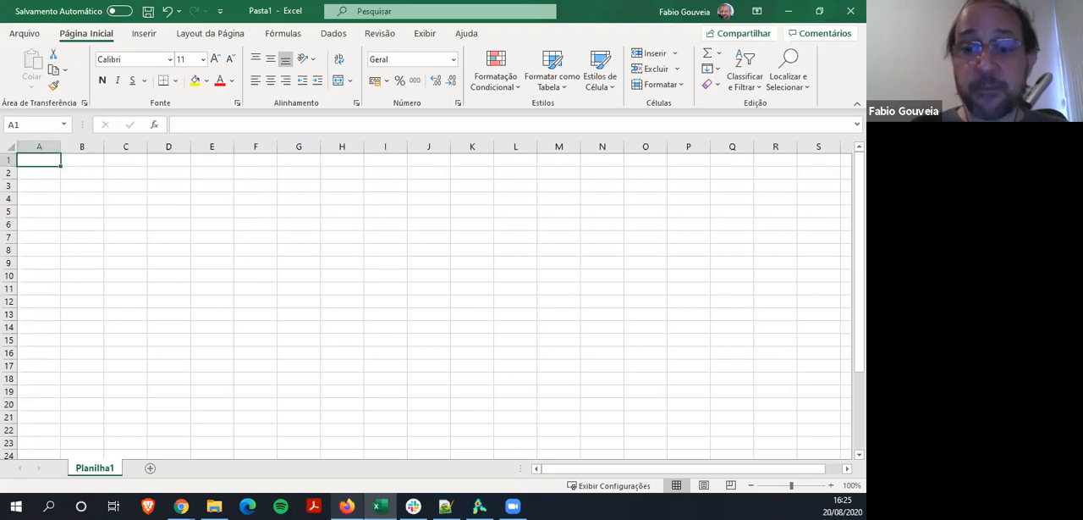
Copy the selected thesaurus lines from Notepad++ and paste them into the Excel sheet starting at cell A1
{"action": "key", "text": "alt+Tab"}
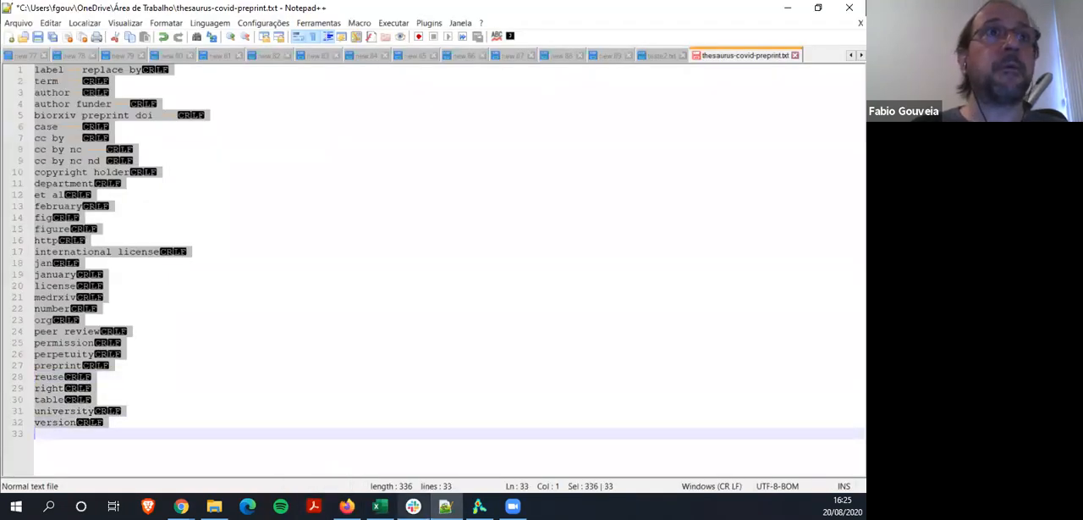
{"action": "key", "text": "alt+Tab"}
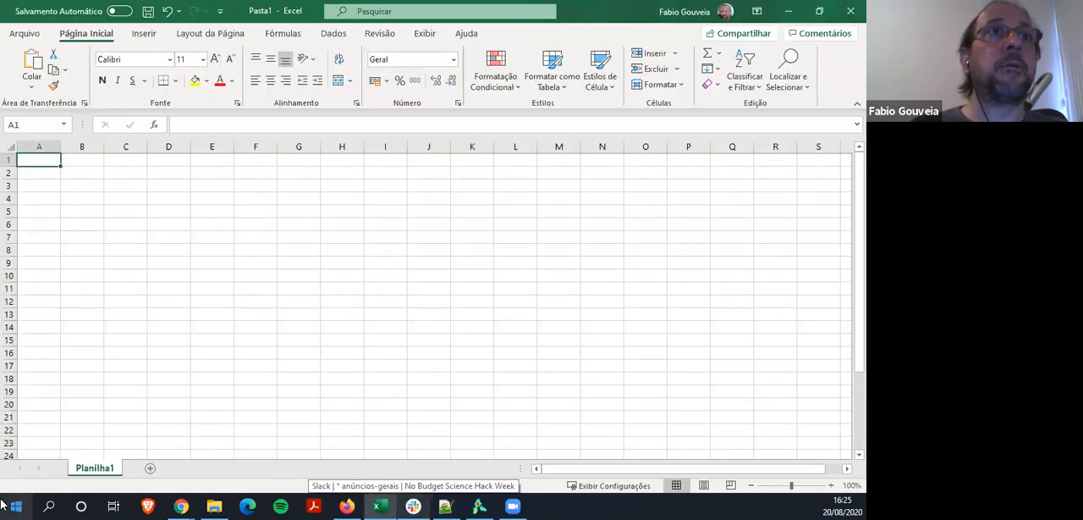
{"action": "left_click", "coordinate": [37, 150]}
{"action": "key", "text": "ctrl+v"}
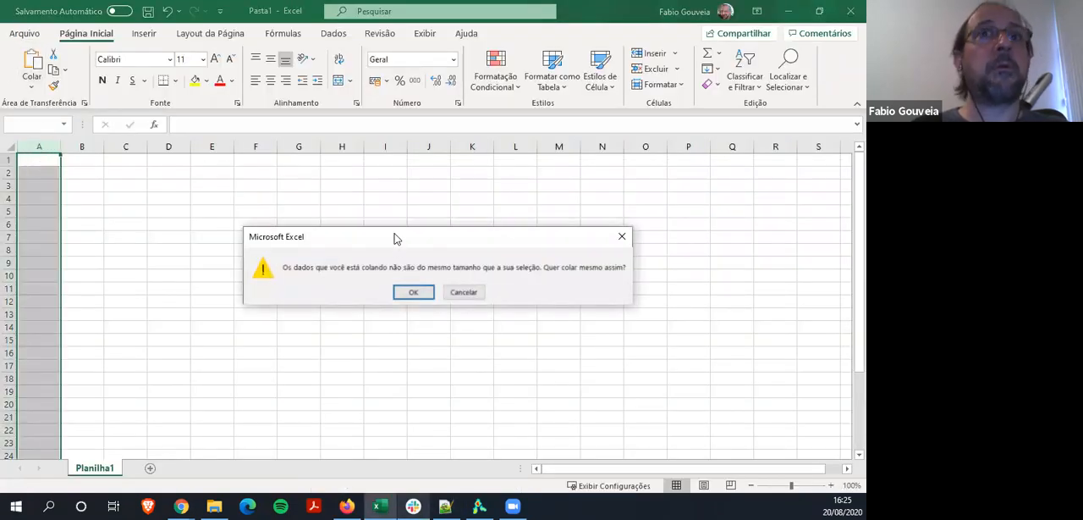
{"action": "left_click", "coordinate": [464, 292]}
{"action": "left_click", "coordinate": [53, 161]}
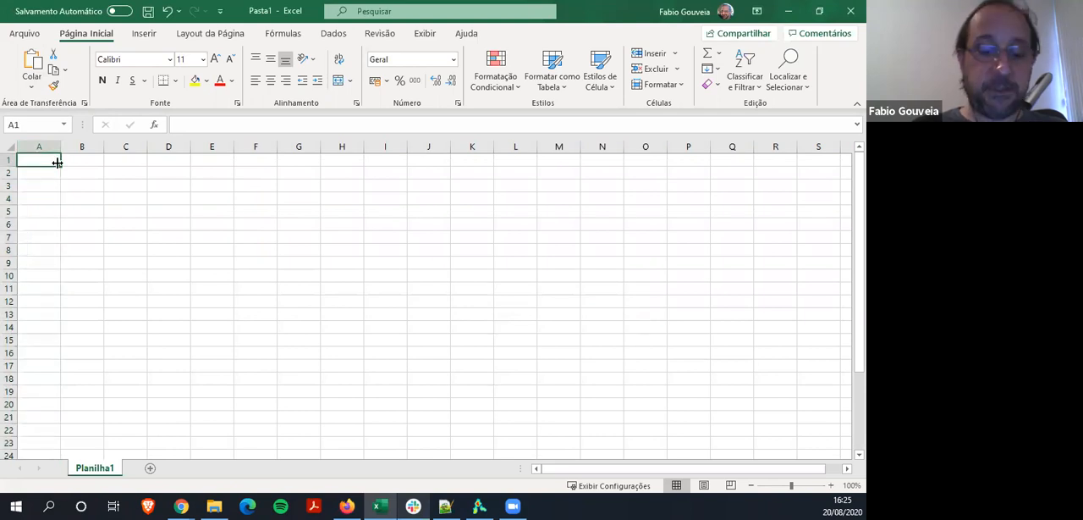
{"action": "key", "text": "ctrl+v"}
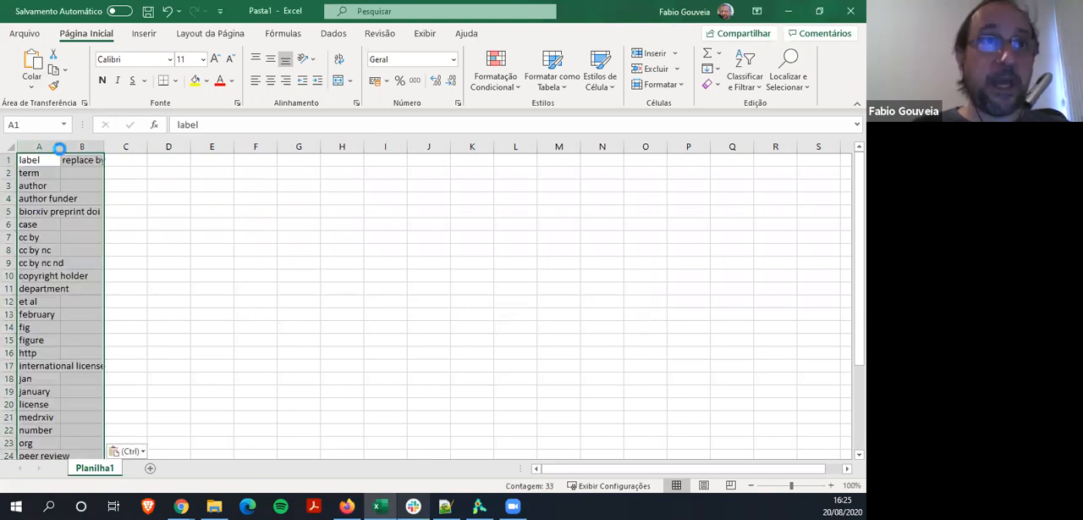
Replace the text of thesaurus-covid-preprint.txt in Notepad++ with the two-column table copied from Excel, and save and close the file
{"action": "key", "text": "ctrl+c"}
{"action": "key", "text": "alt+Tab"}
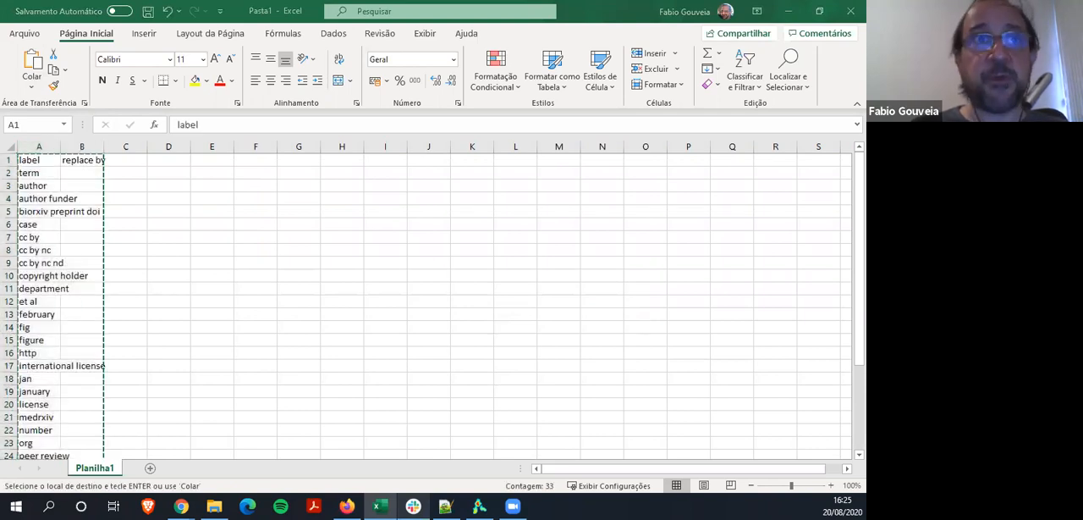
{"action": "key", "text": "alt+Tab"}
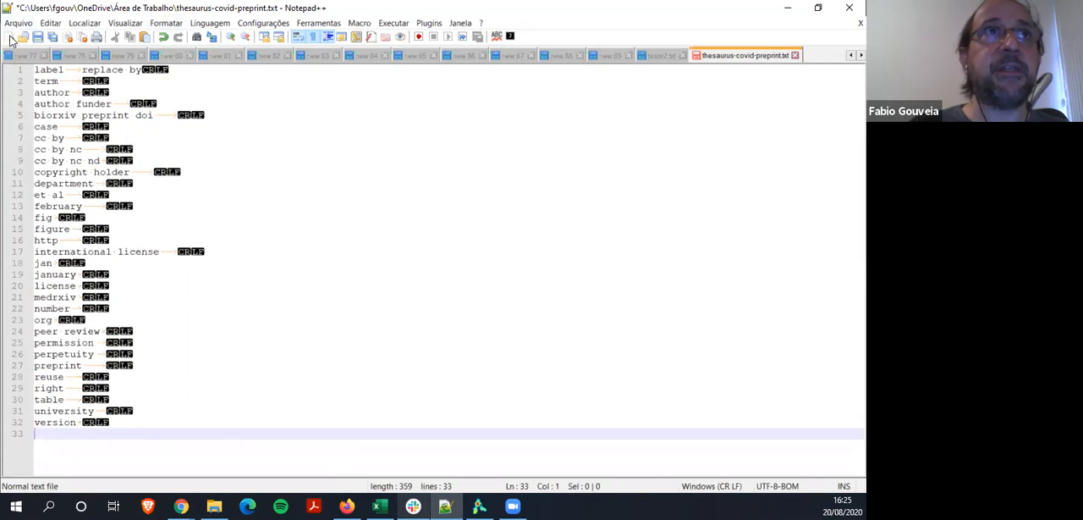
{"action": "left_click", "coordinate": [38, 38]}
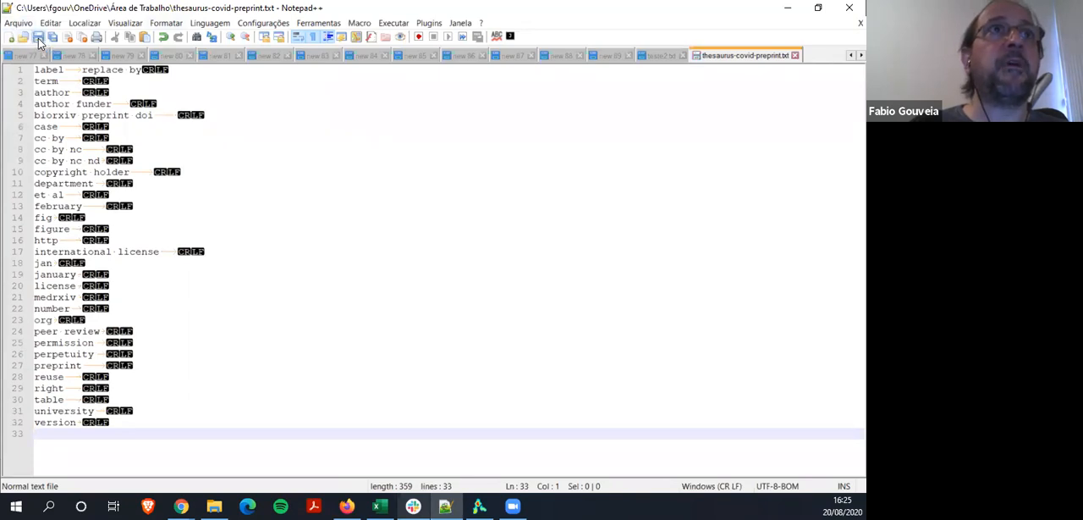
{"action": "left_click", "coordinate": [794, 56]}
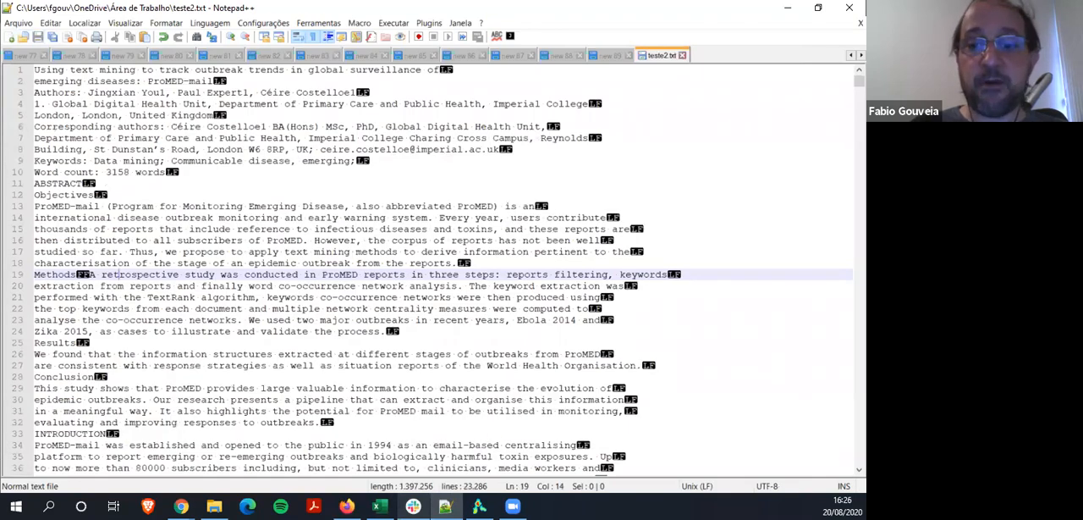
Switch to VOSviewer and advance the new map to the counting method, reading VOSviewer files with teste2.txt as the corpus
{"action": "left_click", "coordinate": [446, 506]}
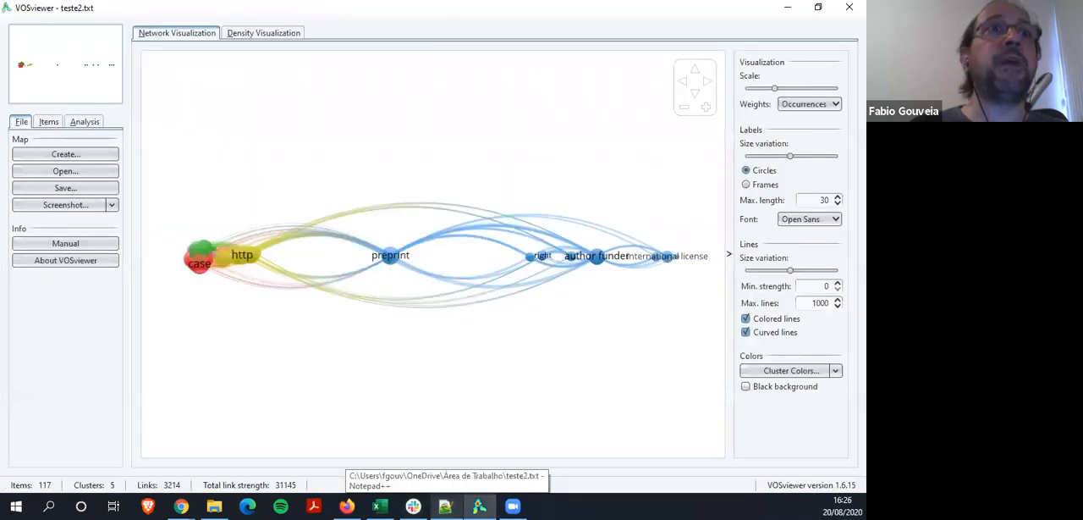
{"action": "left_click", "coordinate": [492, 419]}
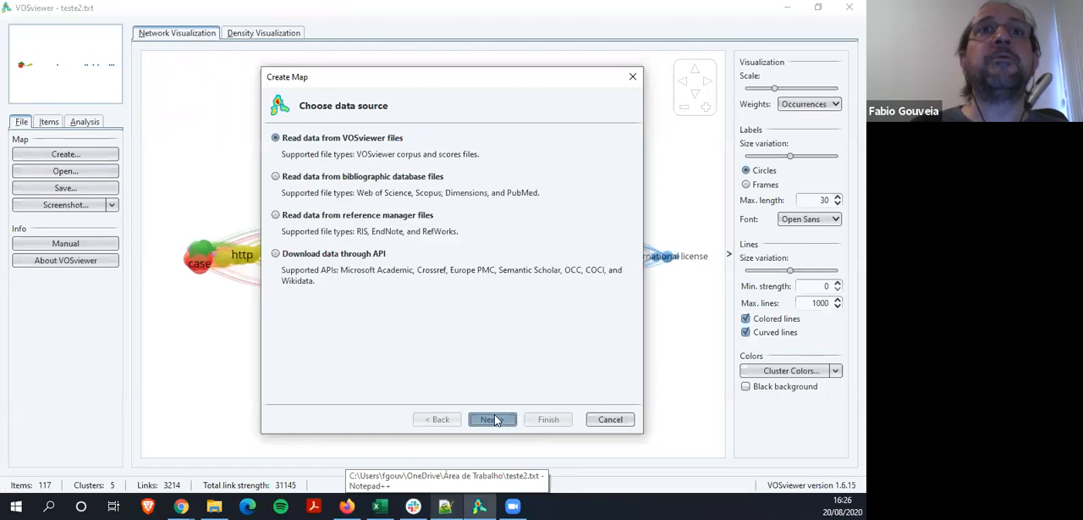
{"action": "left_click", "coordinate": [495, 419]}
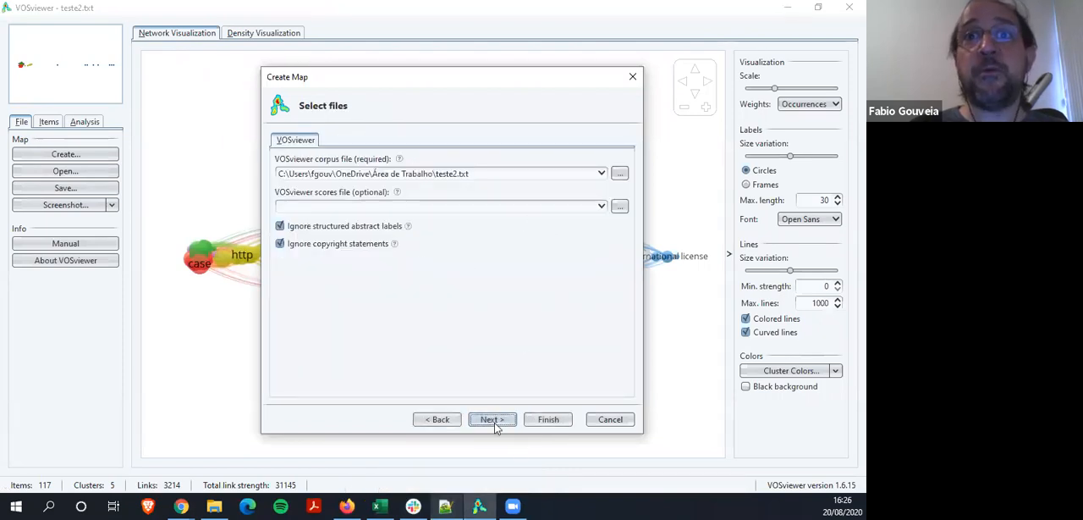
{"action": "left_click", "coordinate": [487, 423]}
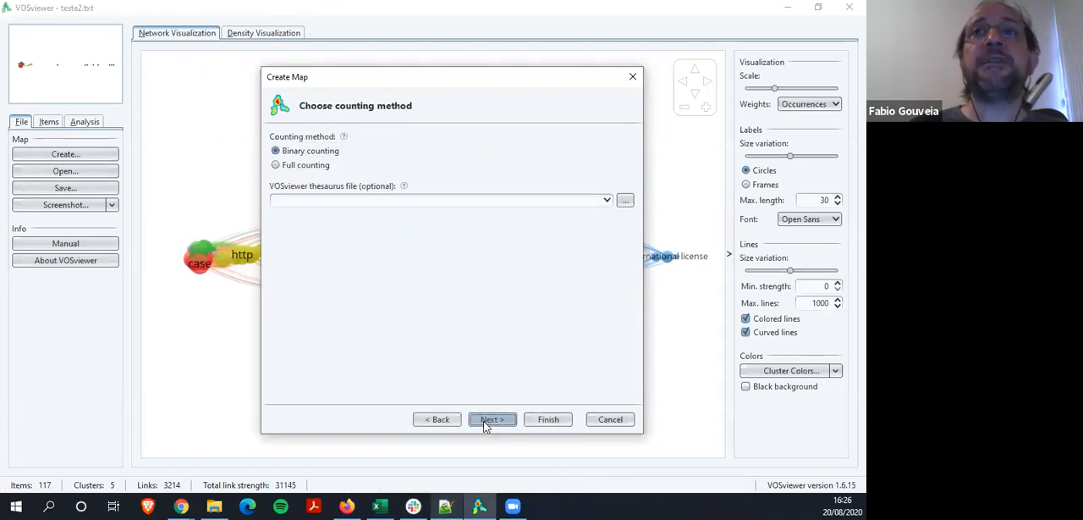
Load thesaurus-covid-preprint.txt from the Área de Trabalho folder as the VOSviewer thesaurus file
{"action": "left_click", "coordinate": [625, 201]}
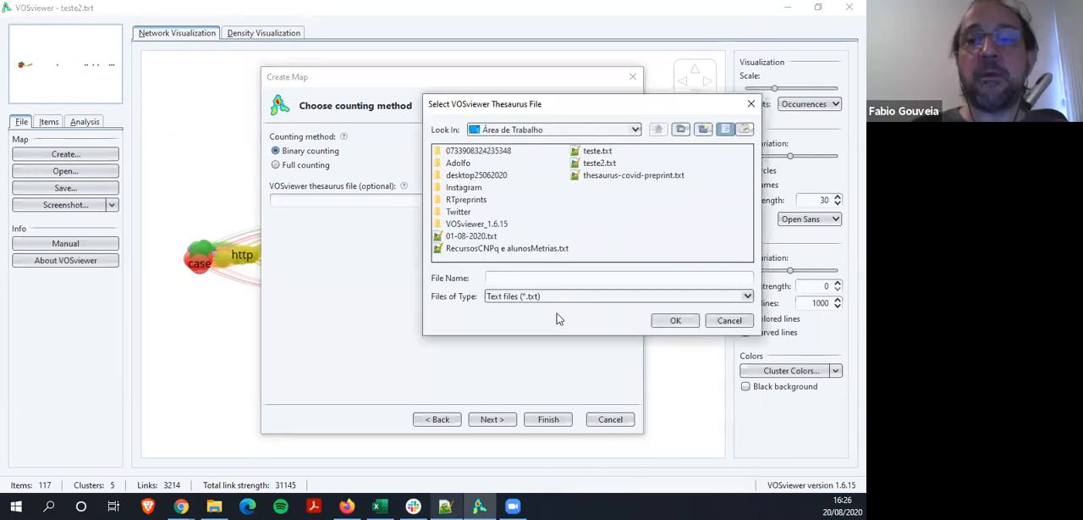
{"action": "left_click", "coordinate": [630, 175]}
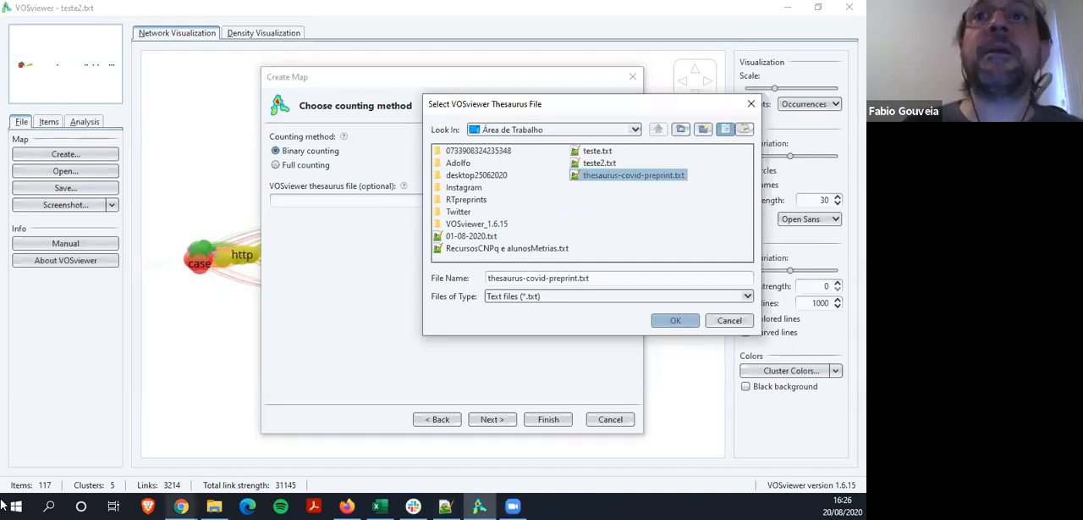
{"action": "key", "text": "Return"}
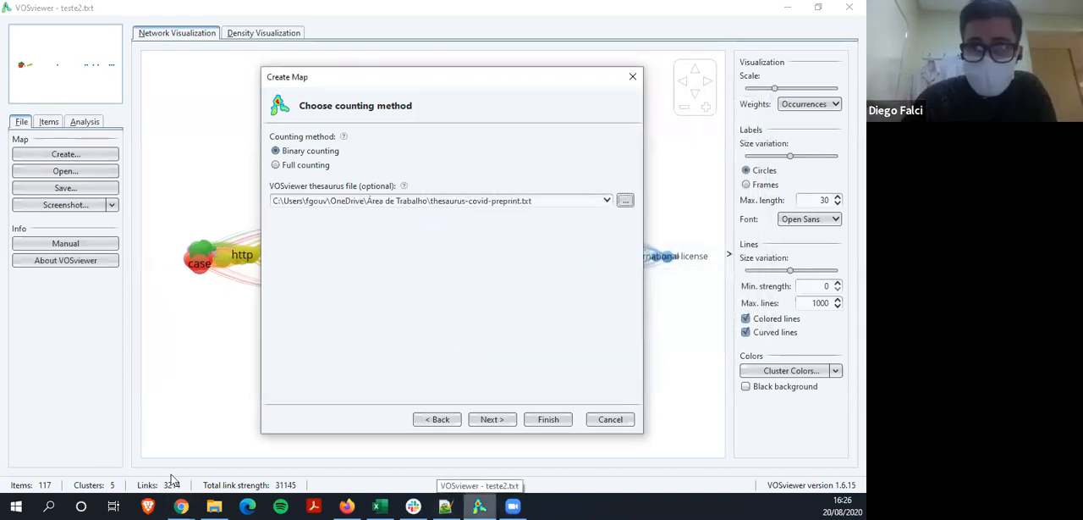
Reopen thesaurus-covid-preprint.txt in Notepad++ and toggle the display of all characters to examine its tabs and line endings
{"action": "left_click", "coordinate": [445, 506]}
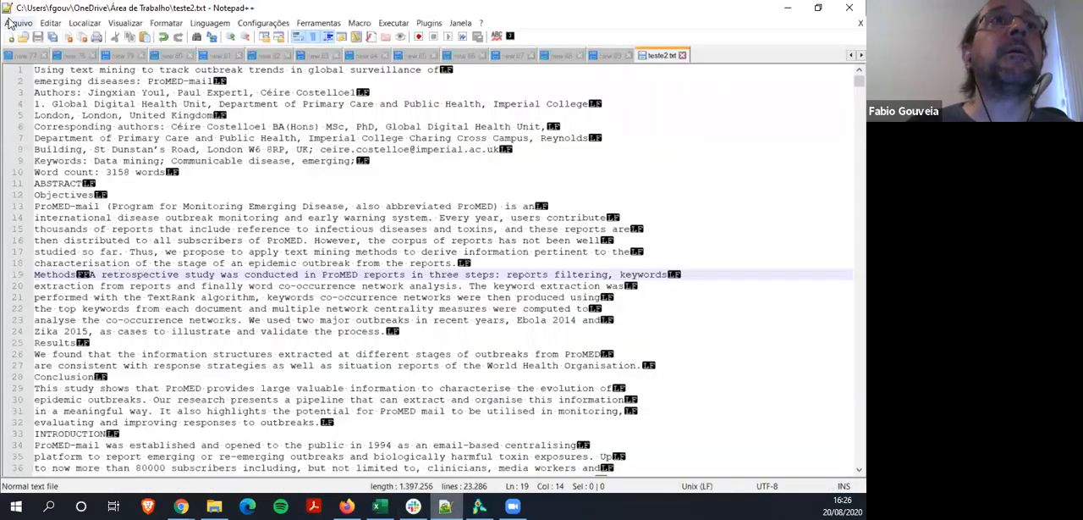
{"action": "left_click", "coordinate": [10, 24]}
{"action": "left_click", "coordinate": [169, 295]}
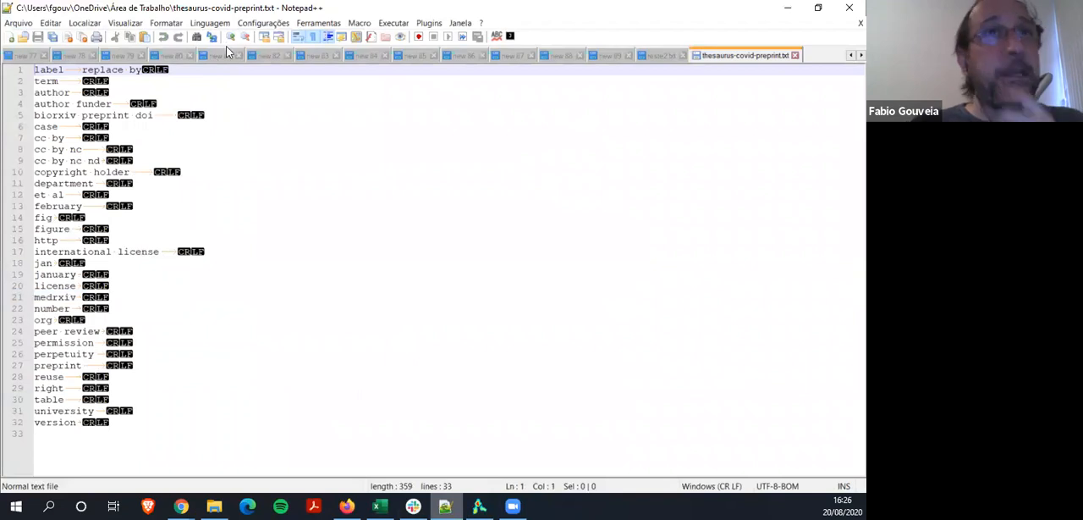
{"action": "left_click", "coordinate": [314, 37]}
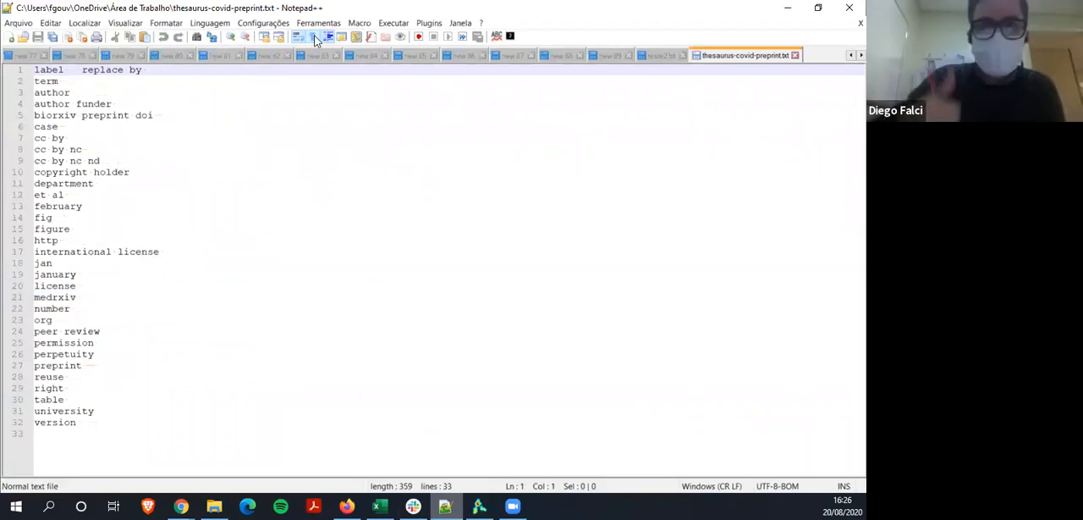
{"action": "left_click", "coordinate": [314, 37]}
{"action": "left_click", "coordinate": [314, 38]}
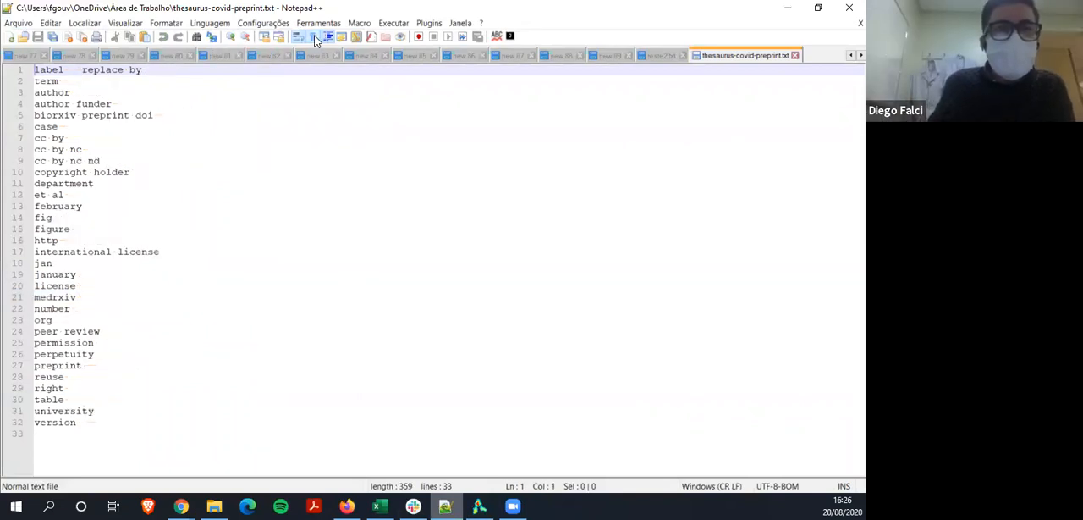
{"action": "left_click", "coordinate": [315, 37]}
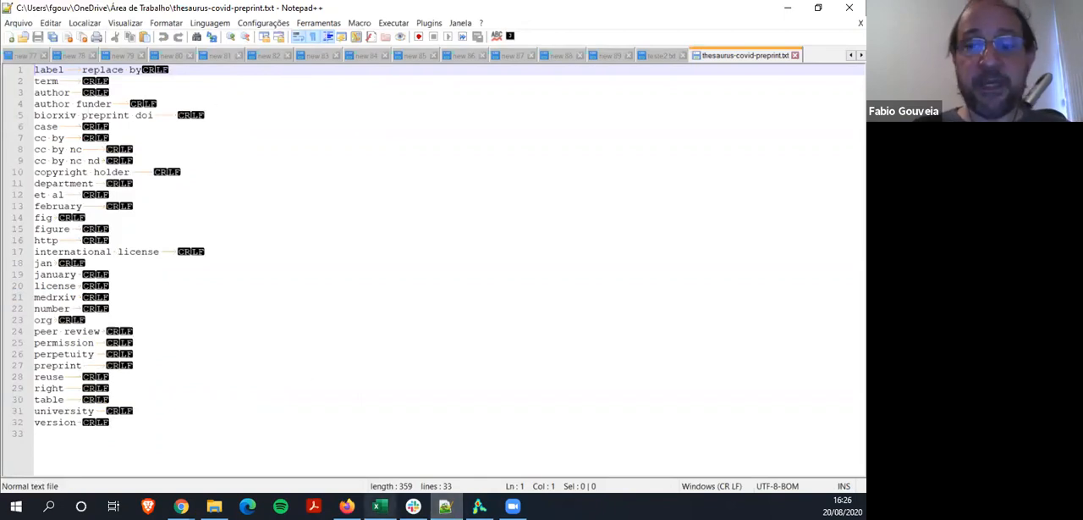
Return to VOSviewer, proceed with binary counting and set the minimum number of occurrences of a term to 50
{"action": "key", "text": "alt+Tab"}
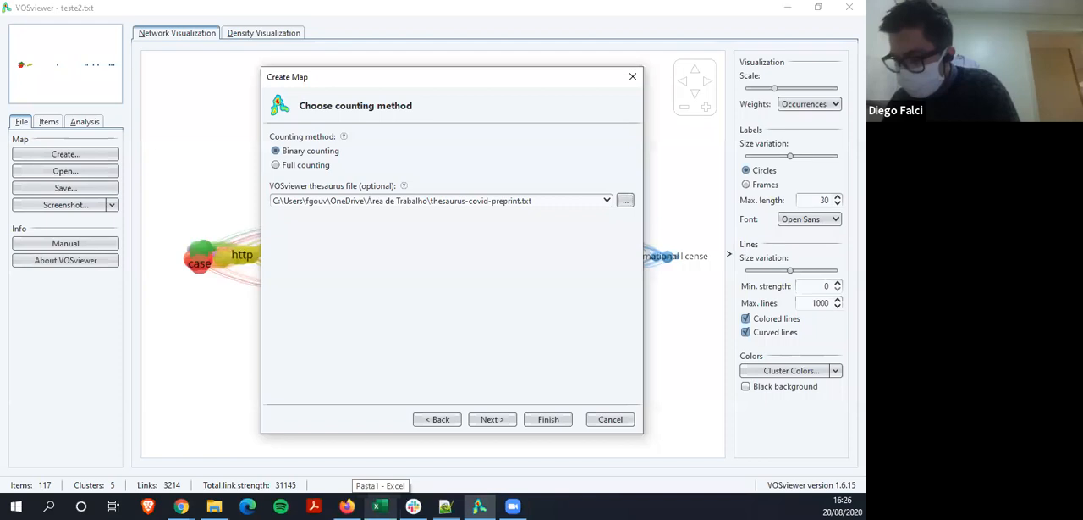
{"action": "left_click", "coordinate": [491, 417]}
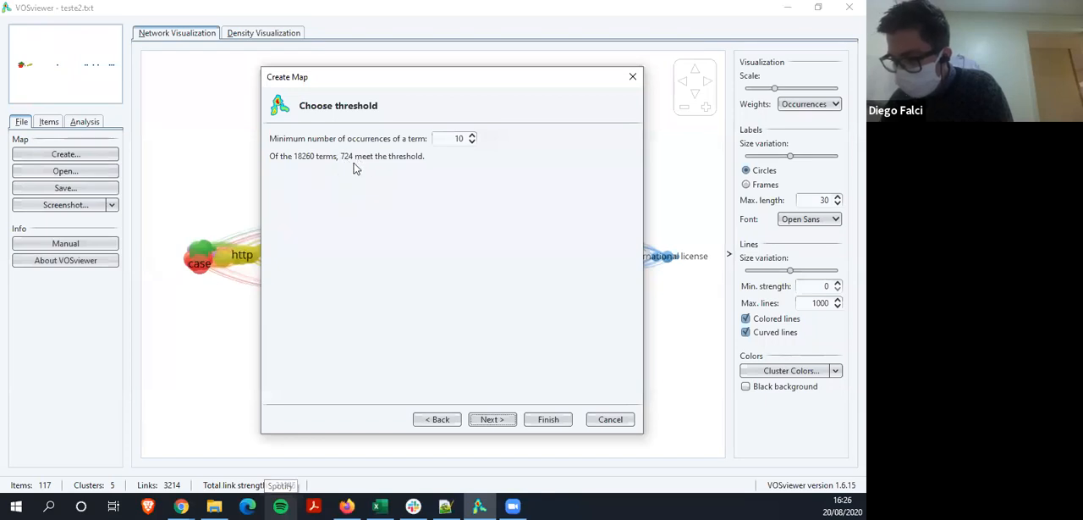
{"action": "double_click", "coordinate": [465, 139]}
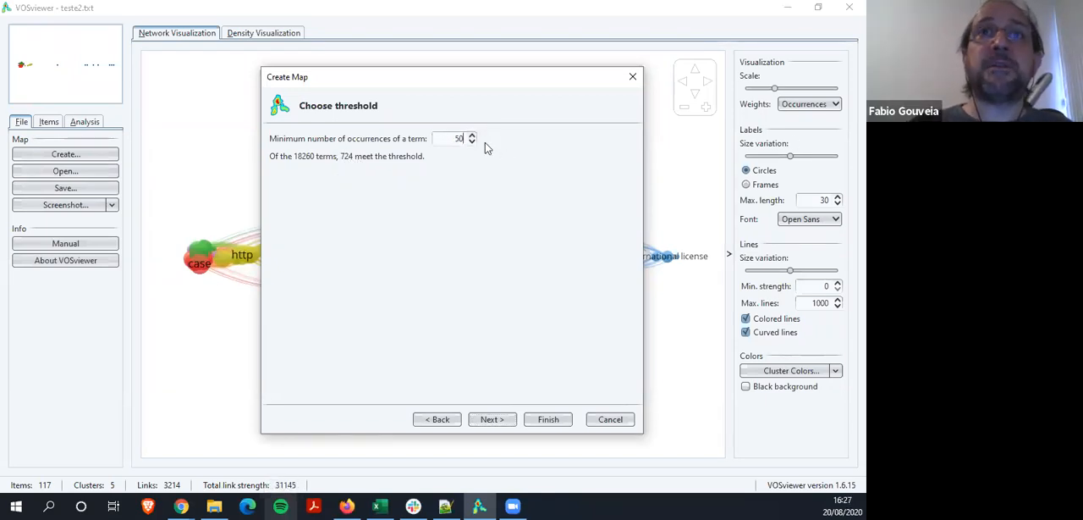
{"action": "left_click", "coordinate": [472, 135]}
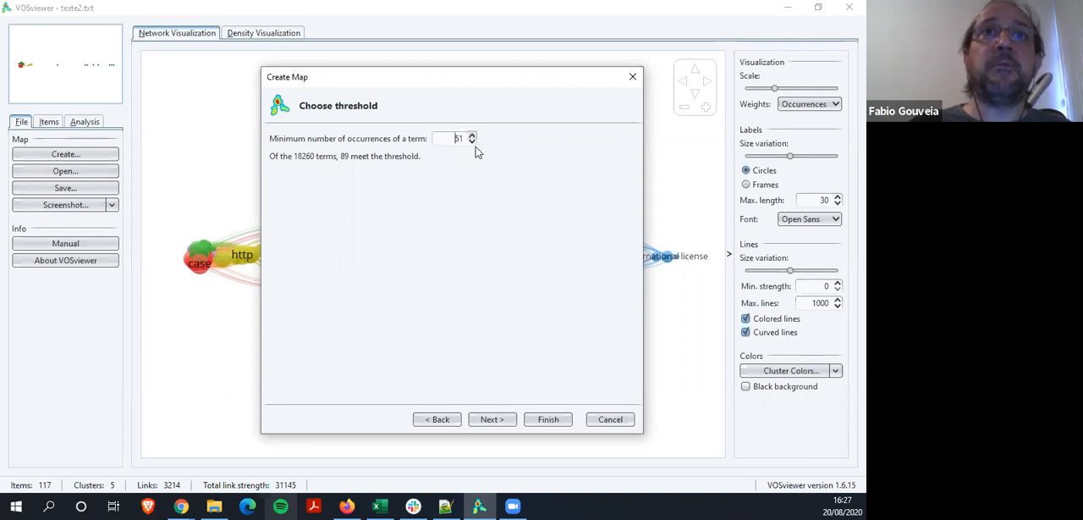
{"action": "left_click", "coordinate": [473, 142]}
{"action": "left_click", "coordinate": [471, 135]}
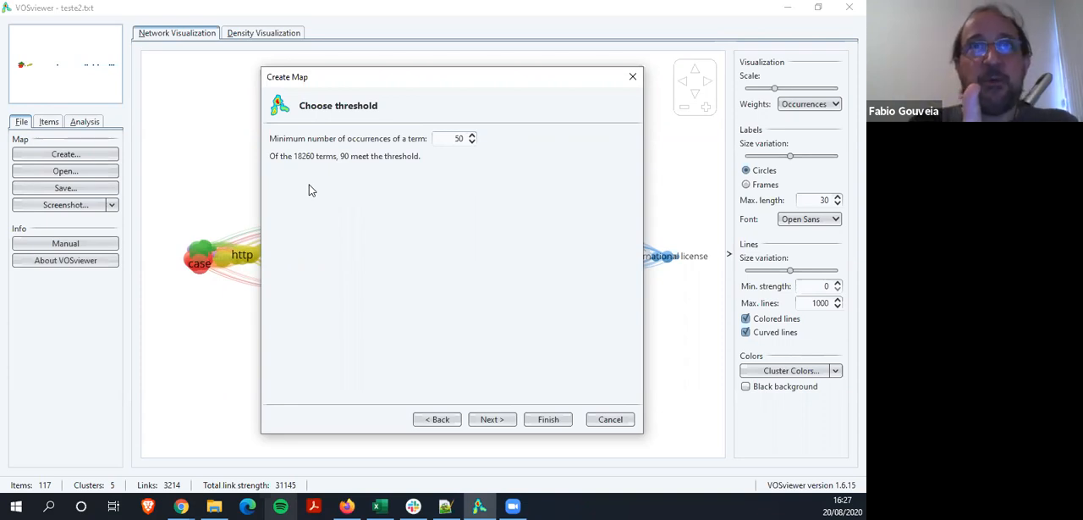
Set the number of terms to 90 and sort the verification list alphabetically, then by descending occurrences
{"action": "left_click", "coordinate": [492, 421]}
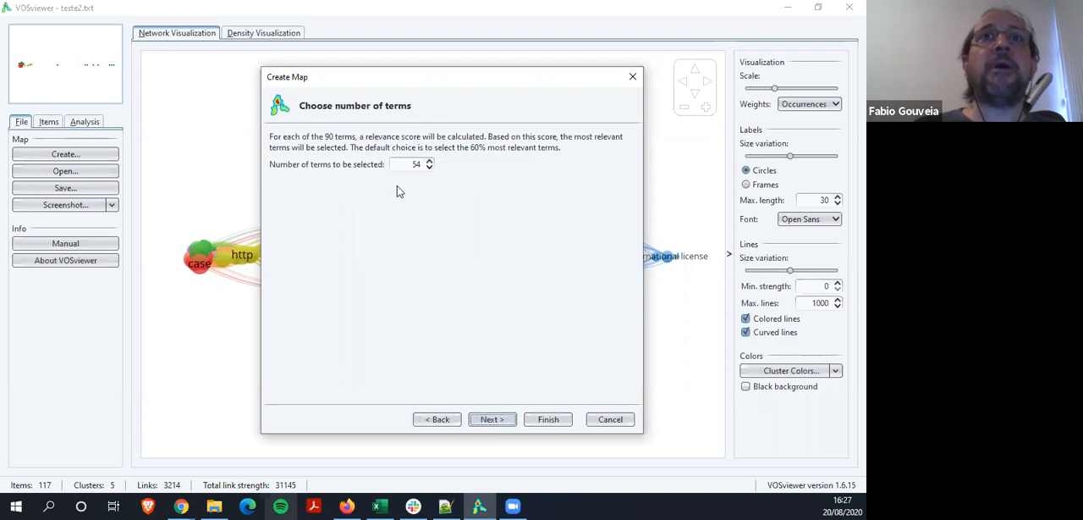
{"action": "double_click", "coordinate": [412, 163]}
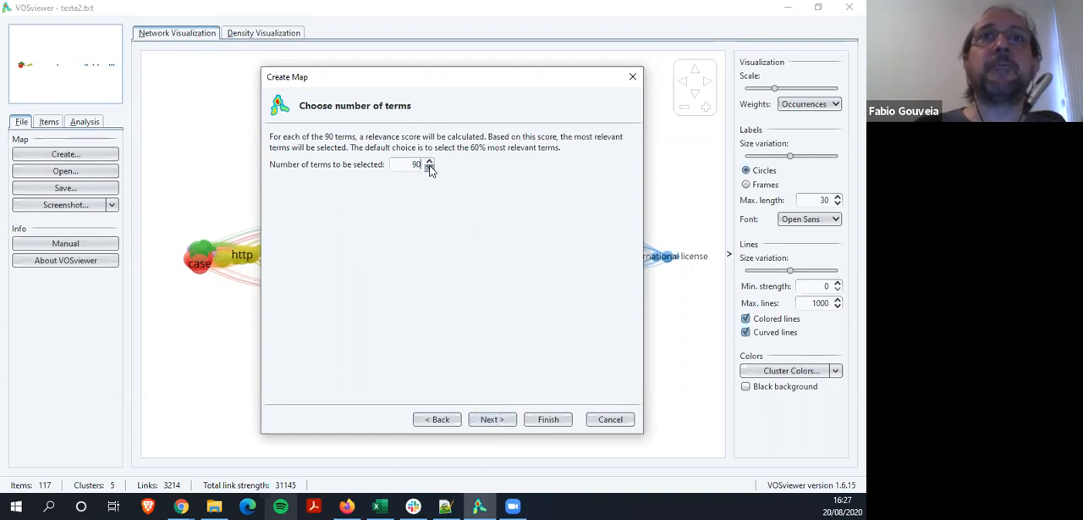
{"action": "left_click", "coordinate": [479, 421]}
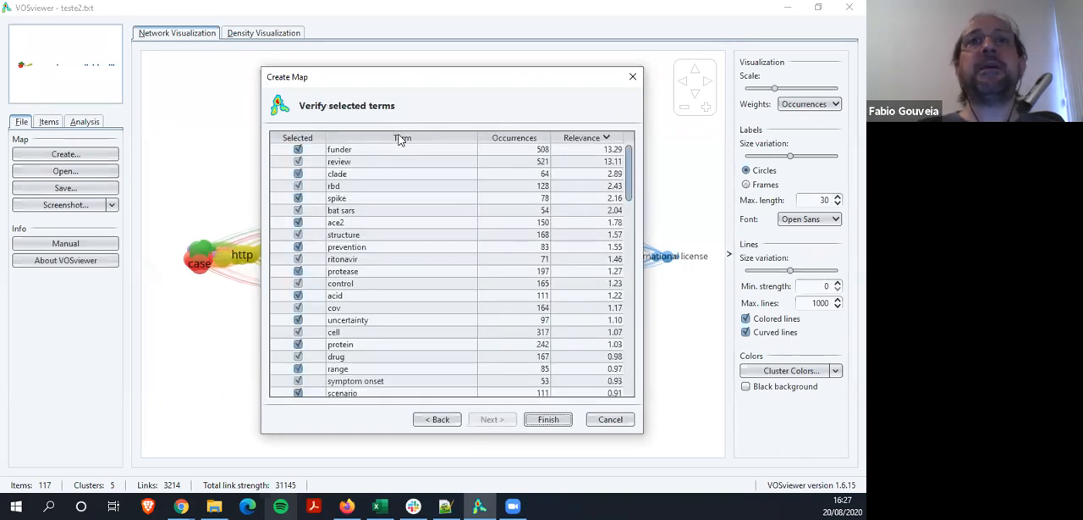
{"action": "left_click", "coordinate": [400, 138]}
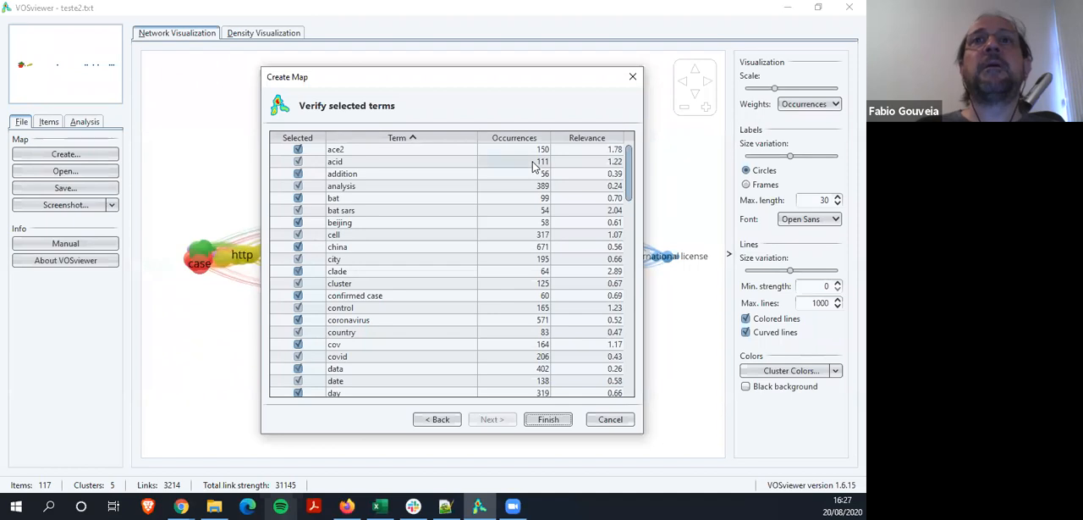
{"action": "left_click", "coordinate": [516, 138]}
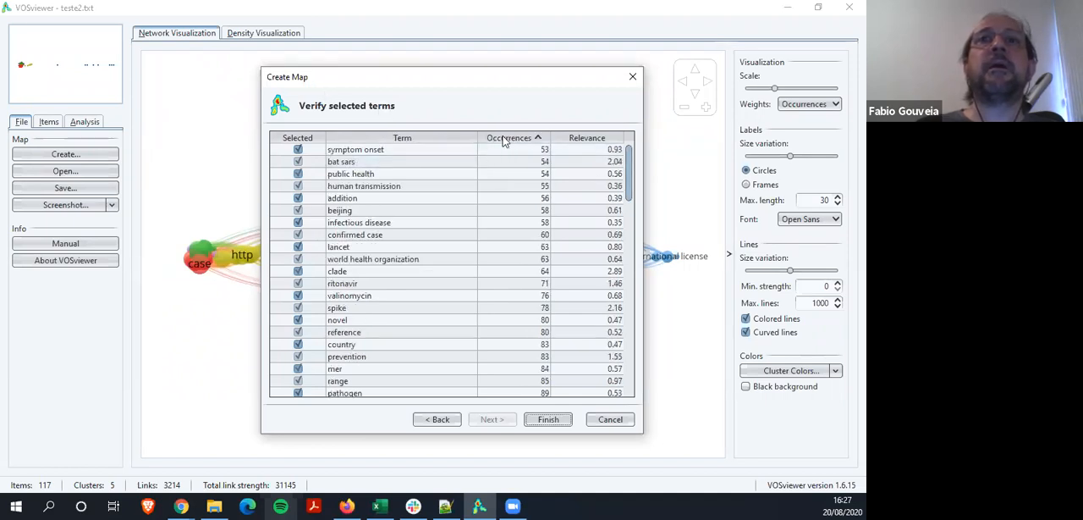
{"action": "left_click", "coordinate": [503, 138]}
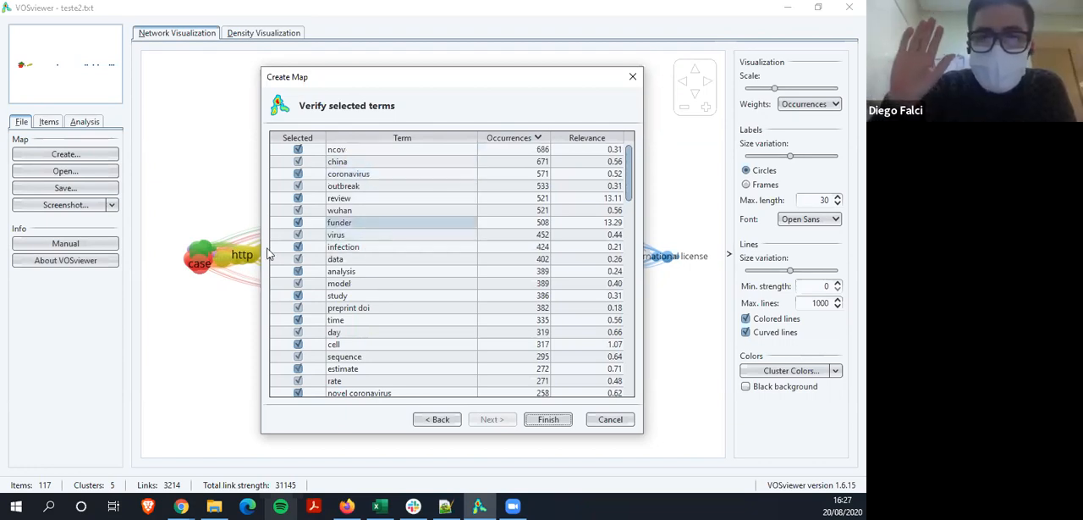
Go back to the counting method page of the map wizard to check the chosen thesaurus file
{"action": "left_click", "coordinate": [438, 420]}
{"action": "left_click", "coordinate": [437, 420]}
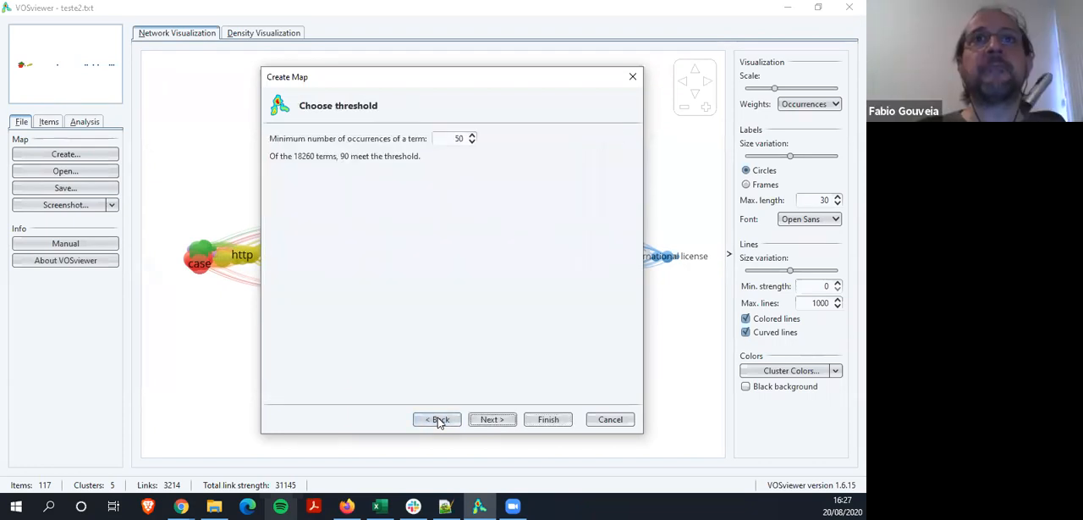
{"action": "left_click", "coordinate": [439, 420]}
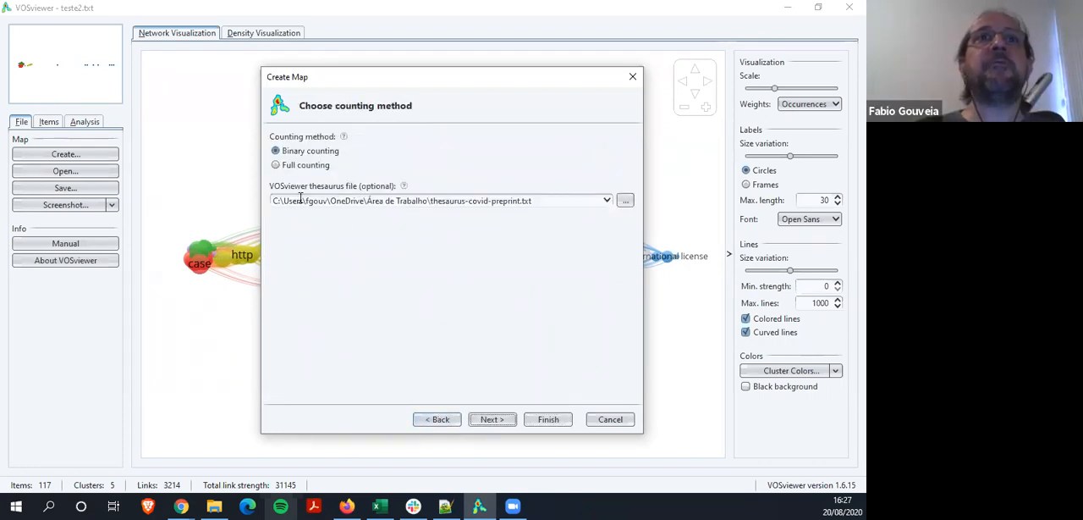
Set the minimum number of occurrences to 50 again and proceed with 90 terms to the verification list
{"action": "left_click", "coordinate": [492, 419]}
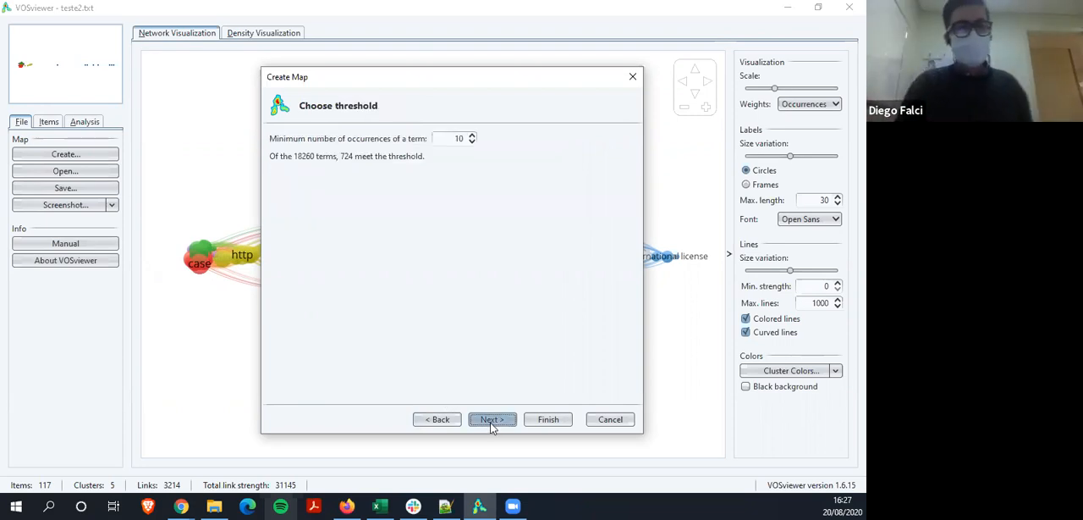
{"action": "double_click", "coordinate": [458, 139]}
{"action": "type", "text": "50"}
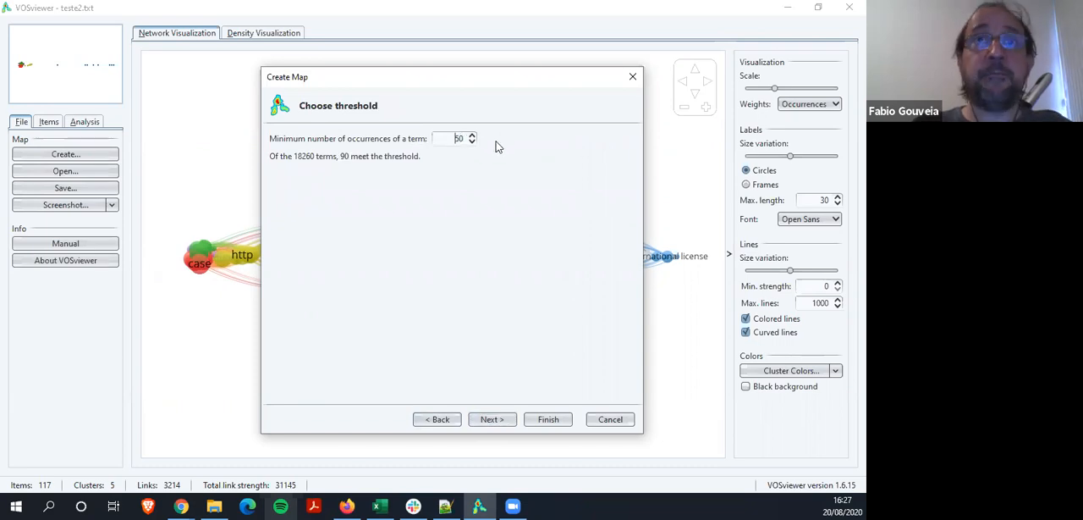
{"action": "left_click", "coordinate": [502, 420]}
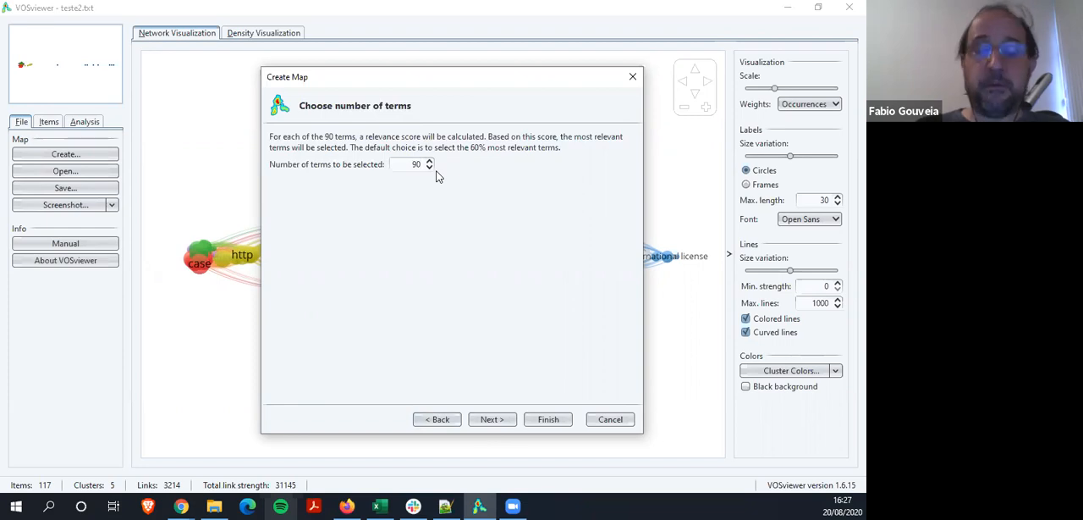
{"action": "left_click", "coordinate": [491, 420]}
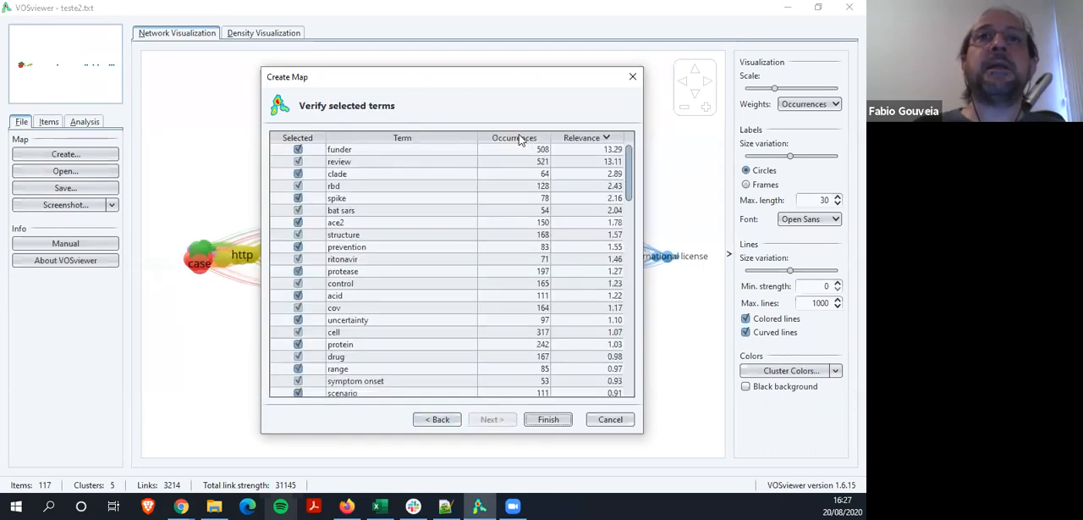
Sort the selected terms by descending occurrences and finish creating the map
{"action": "left_click", "coordinate": [521, 138]}
{"action": "left_click", "coordinate": [521, 138]}
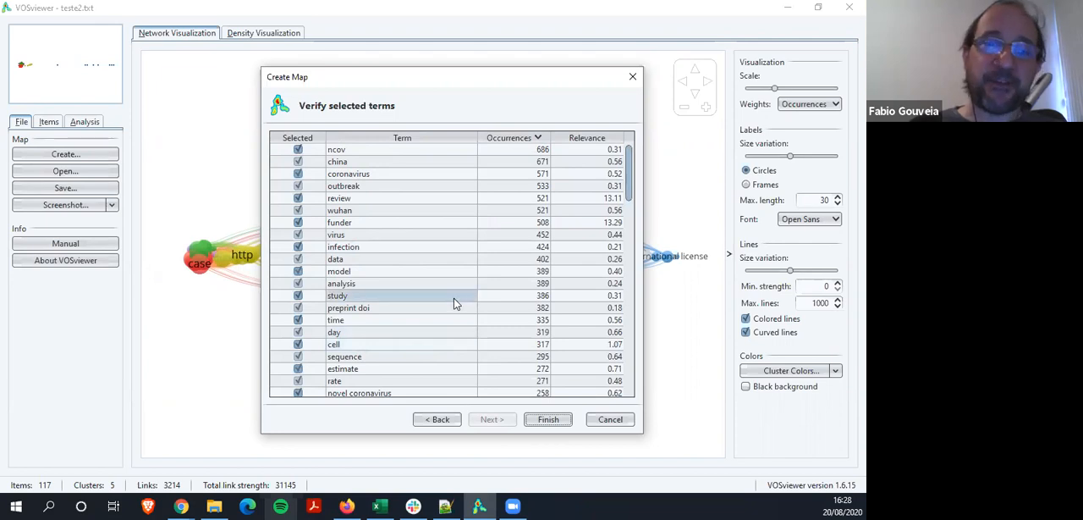
{"action": "left_click", "coordinate": [545, 423]}
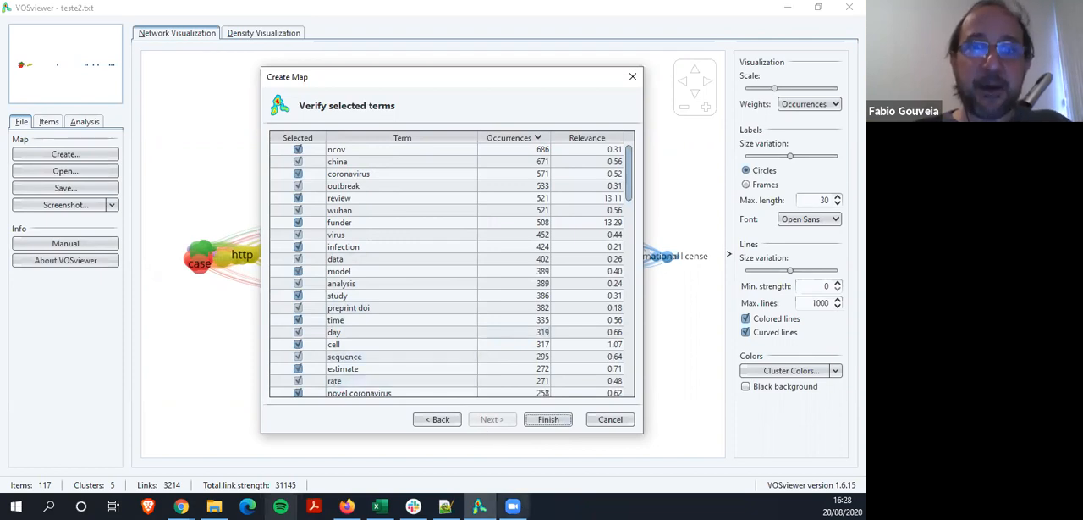
{"action": "left_click", "coordinate": [538, 421]}
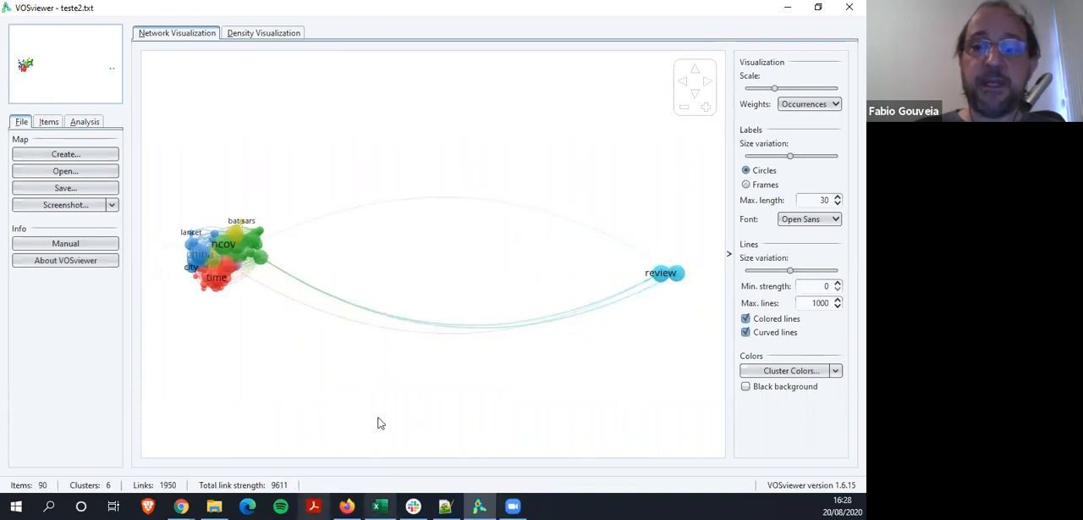
Switch to Notepad++ and add a "preprint doi" line ending in a tab below "version" in thesaurus-covid-preprint.txt
{"action": "left_click", "coordinate": [449, 508]}
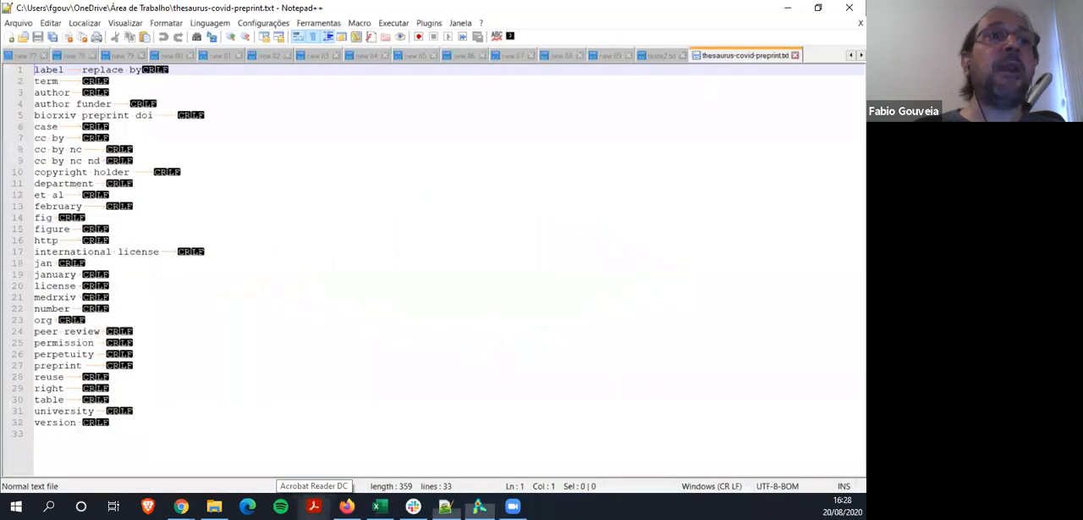
{"action": "left_click", "coordinate": [107, 424]}
{"action": "key", "text": "Return"}
{"action": "type", "text": "p"}
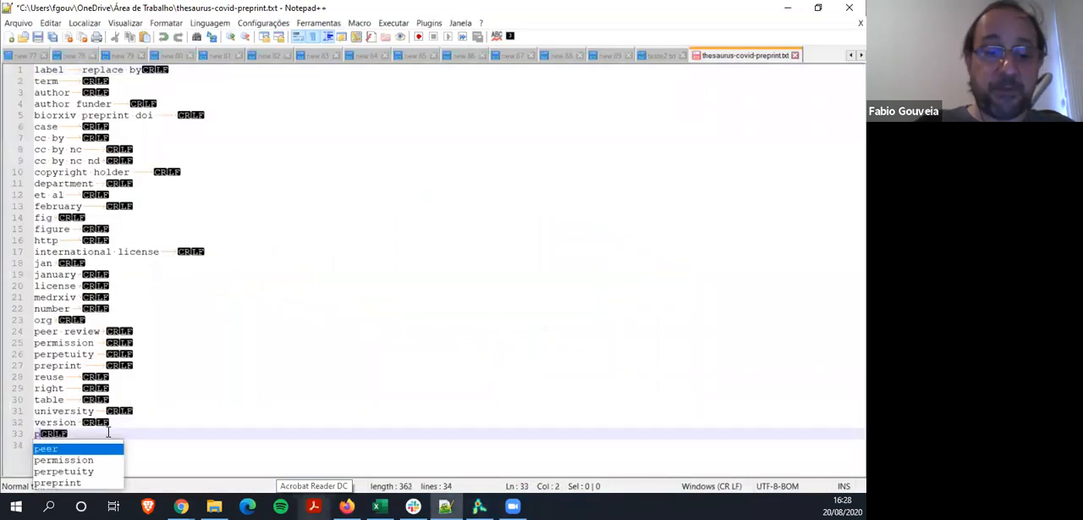
{"action": "type", "text": "reprint dou"}
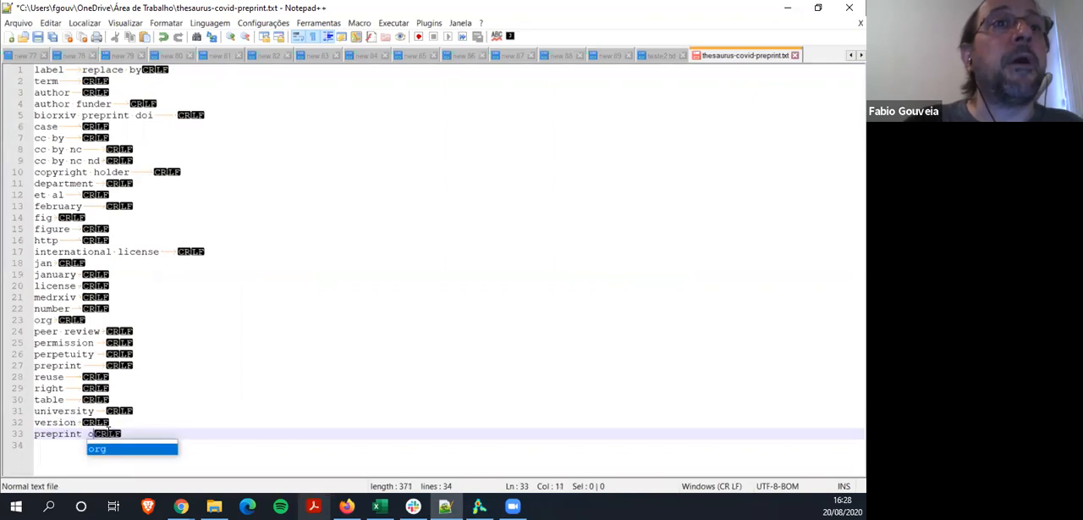
{"action": "key", "text": "BackSpace"}
{"action": "type", "text": "i"}
{"action": "key", "text": "Tab"}
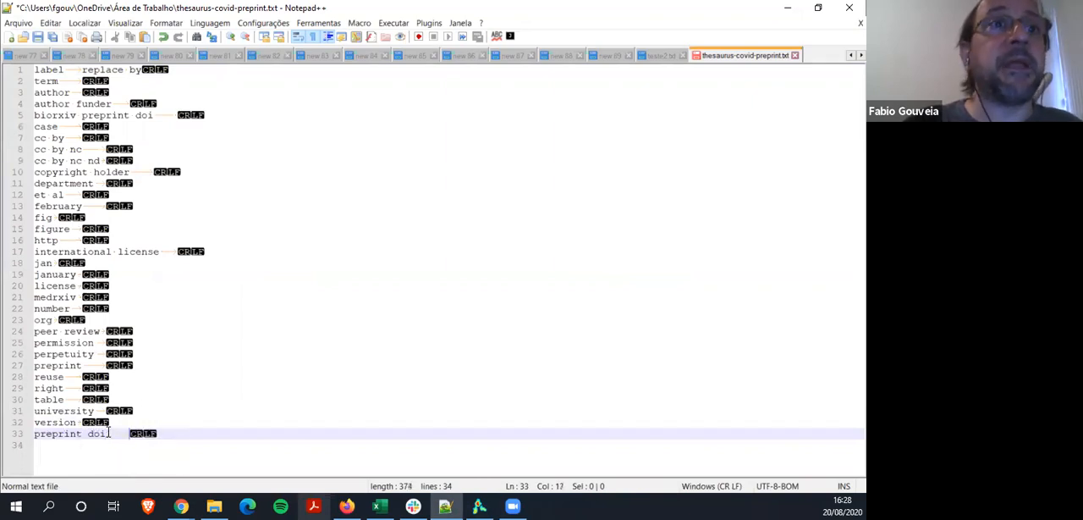
Add "funder" and "review" as two further thesaurus lines, each followed by a tab
{"action": "key", "text": "Return"}
{"action": "type", "text": "founde"}
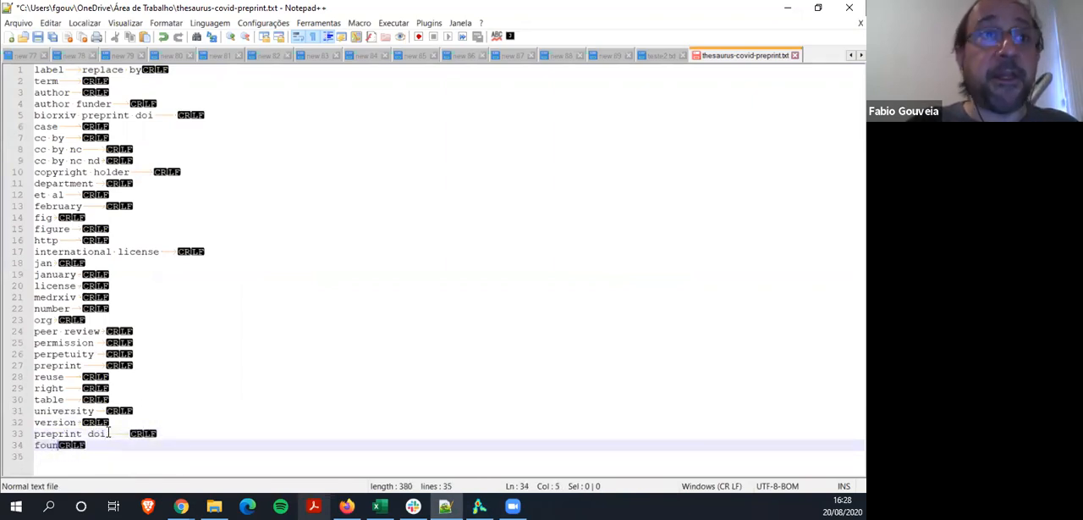
{"action": "key", "text": "BackSpace"}
{"action": "key", "text": "BackSpace"}
{"action": "key", "text": "BackSpace"}
{"action": "key", "text": "BackSpace"}
{"action": "key", "text": "BackSpace"}
{"action": "type", "text": "under"}
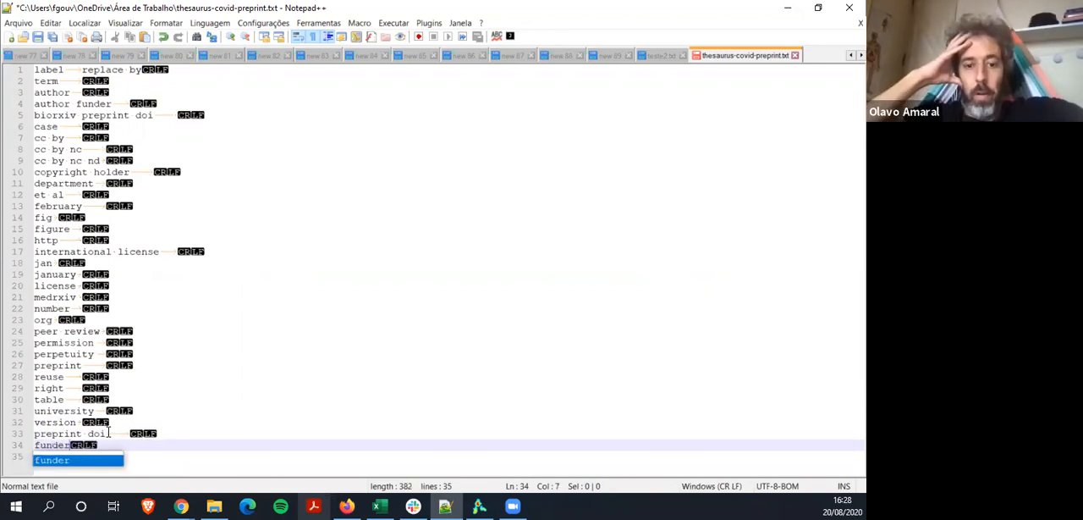
{"action": "key", "text": "Tab"}
{"action": "key", "text": "Return"}
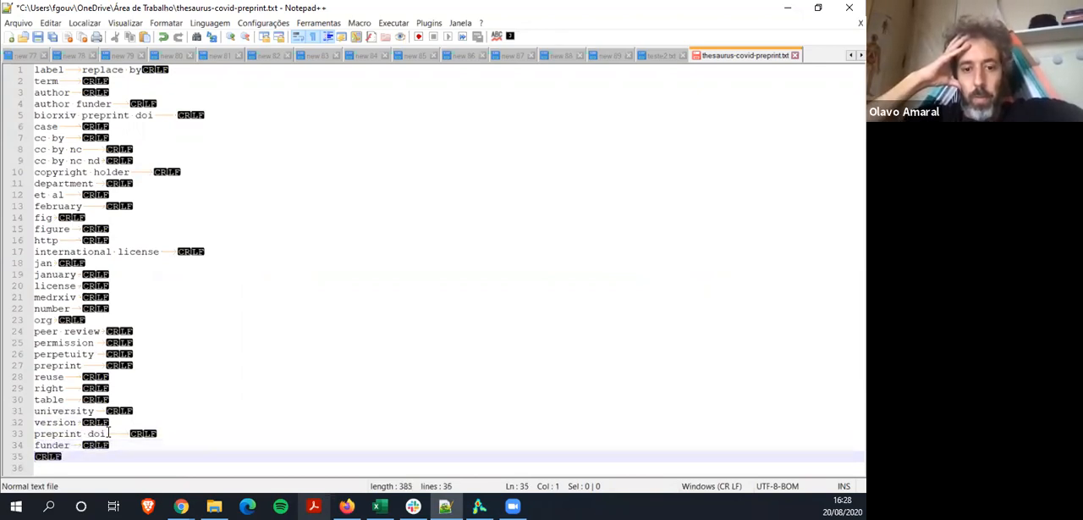
{"action": "type", "text": "review"}
{"action": "key", "text": "Tab"}
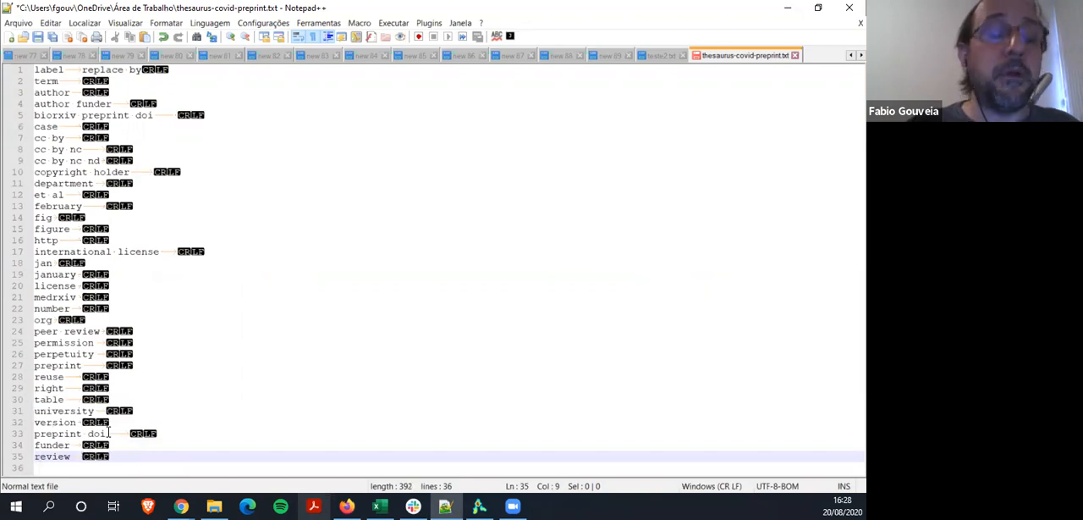
Check the map in VOSviewer, then save thesaurus-covid-preprint.txt in Notepad++ and close it
{"action": "key", "text": "alt+Tab"}
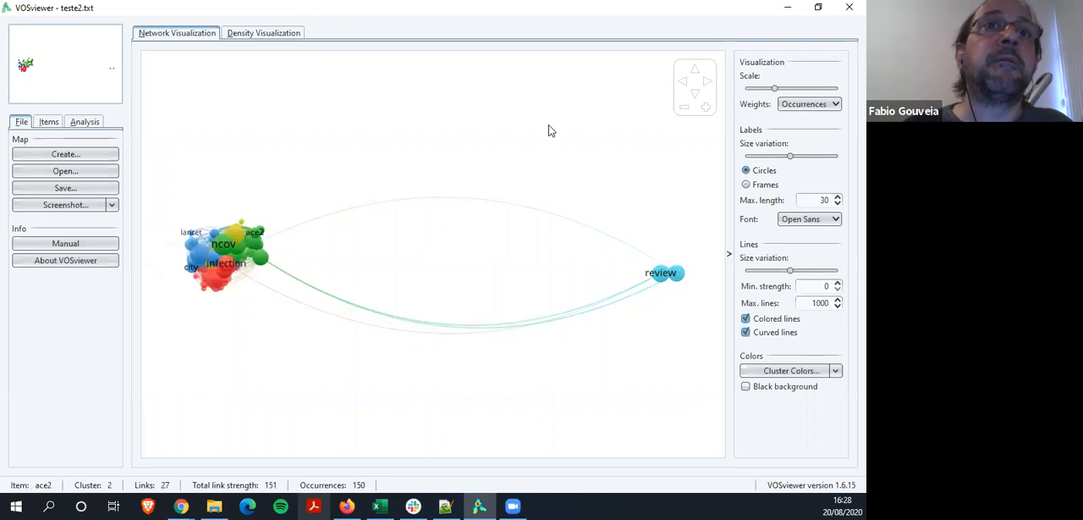
{"action": "key", "text": "alt+Tab"}
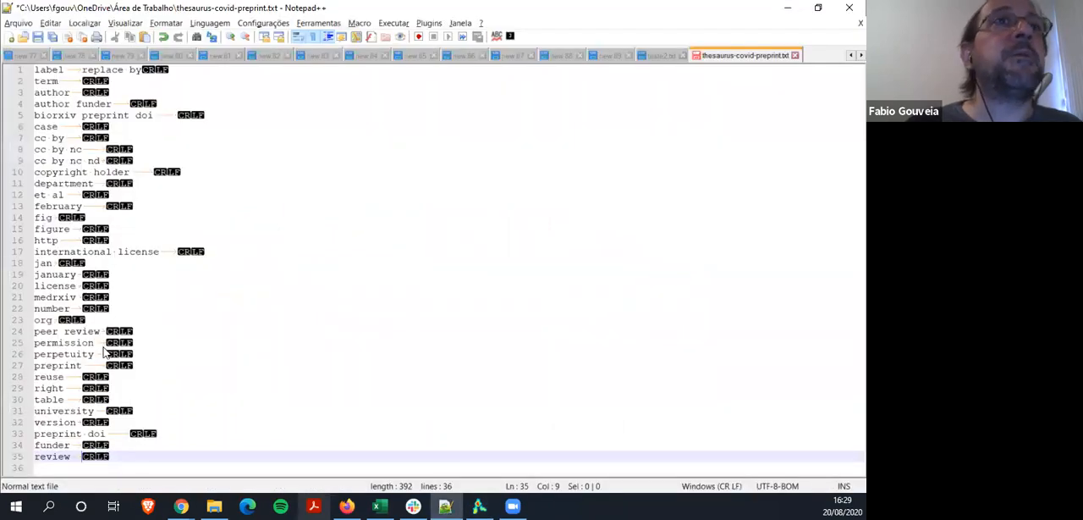
{"action": "left_click", "coordinate": [39, 38]}
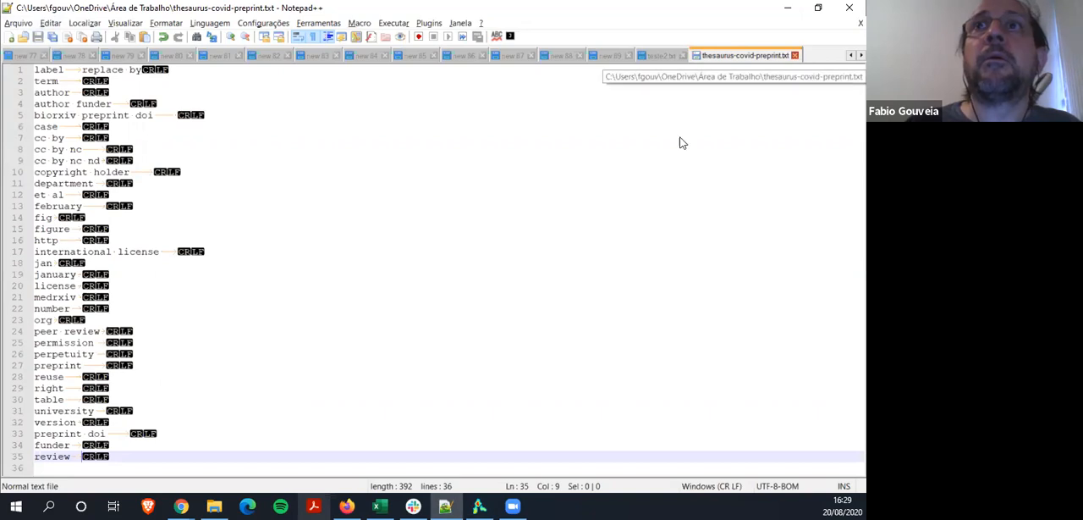
{"action": "key", "text": "ctrl+w"}
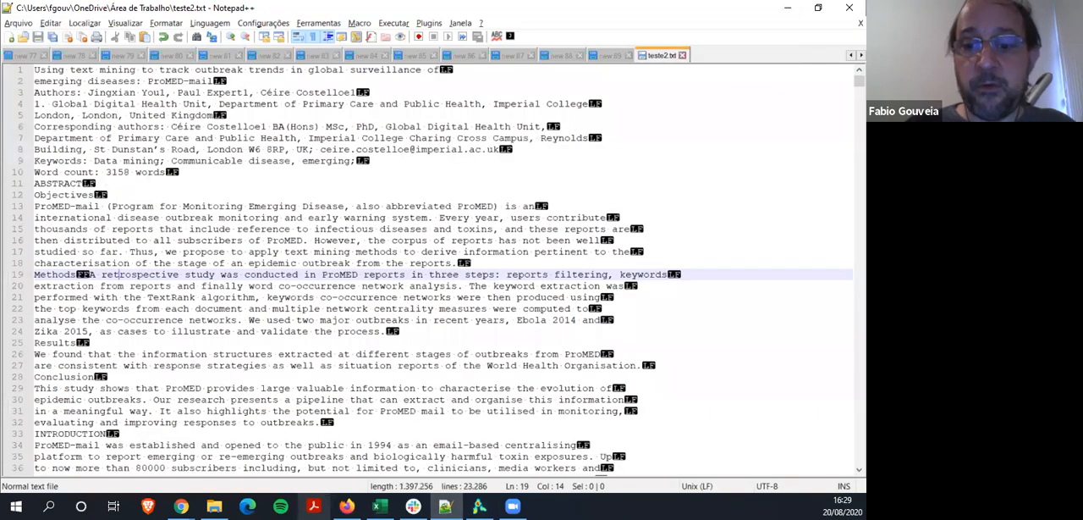
Return to VOSviewer and start a new text-data map, keeping binary counting and thesaurus-covid-preprint.txt, up to the threshold page
{"action": "key", "text": "alt+Tab"}
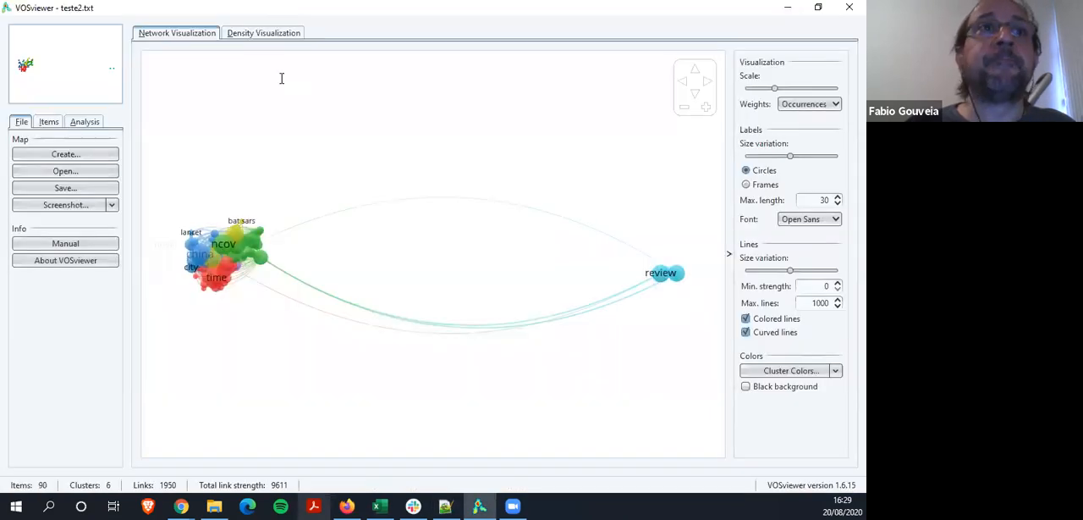
{"action": "left_click", "coordinate": [68, 154]}
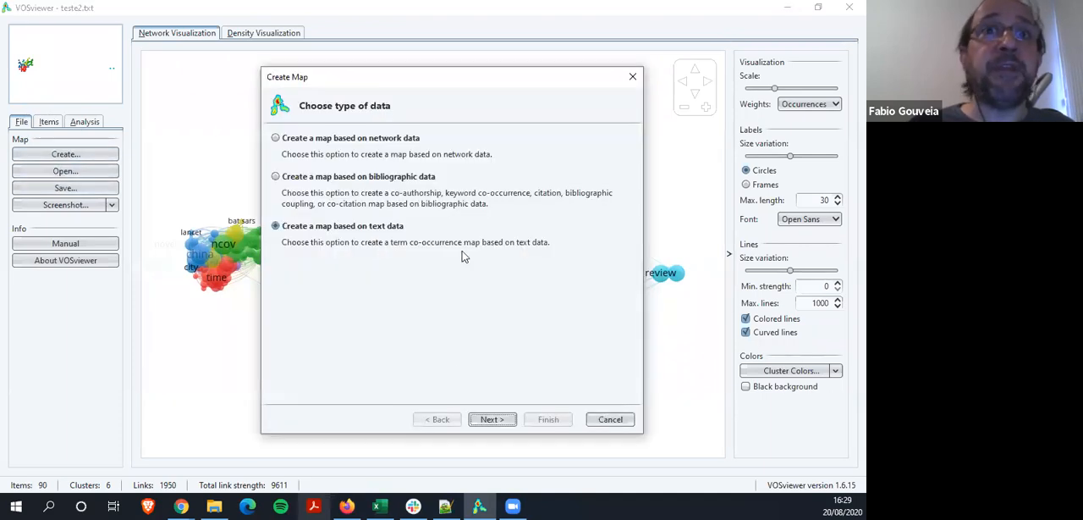
{"action": "left_click", "coordinate": [498, 423]}
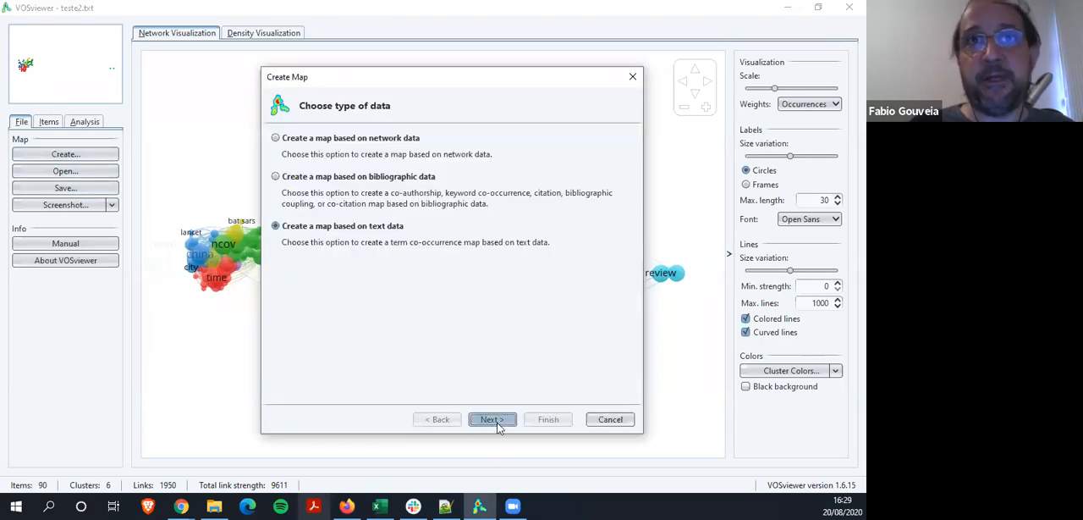
{"action": "left_click", "coordinate": [498, 423]}
{"action": "left_click", "coordinate": [498, 423]}
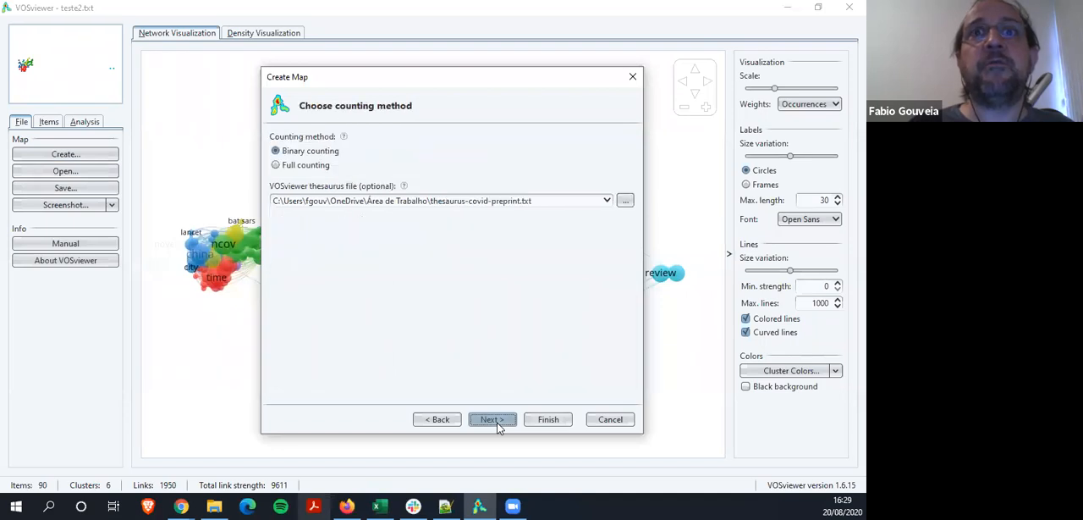
{"action": "left_click", "coordinate": [498, 420]}
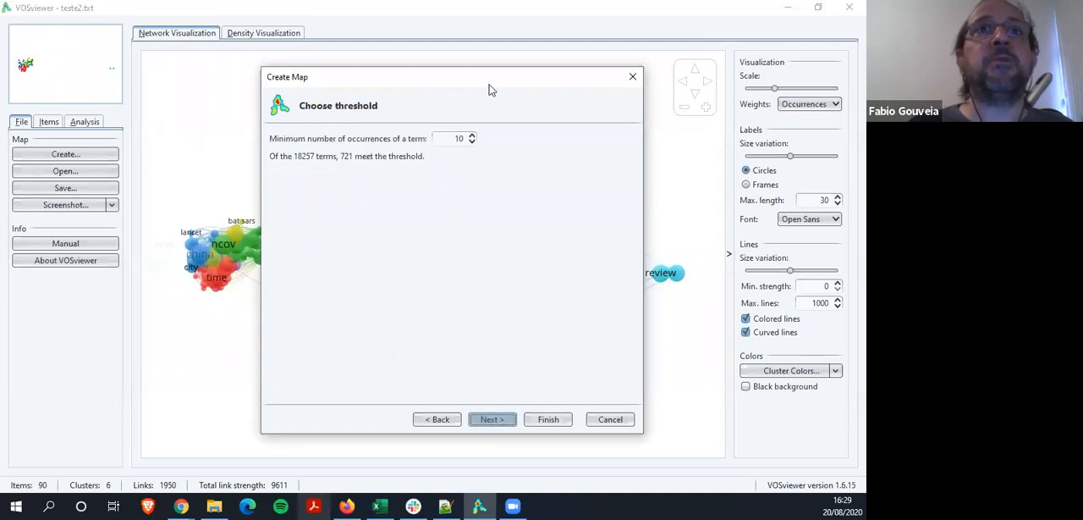
Set the minimum number of occurrences of a term to 50 and proceed to choosing the number of terms
{"action": "double_click", "coordinate": [458, 139]}
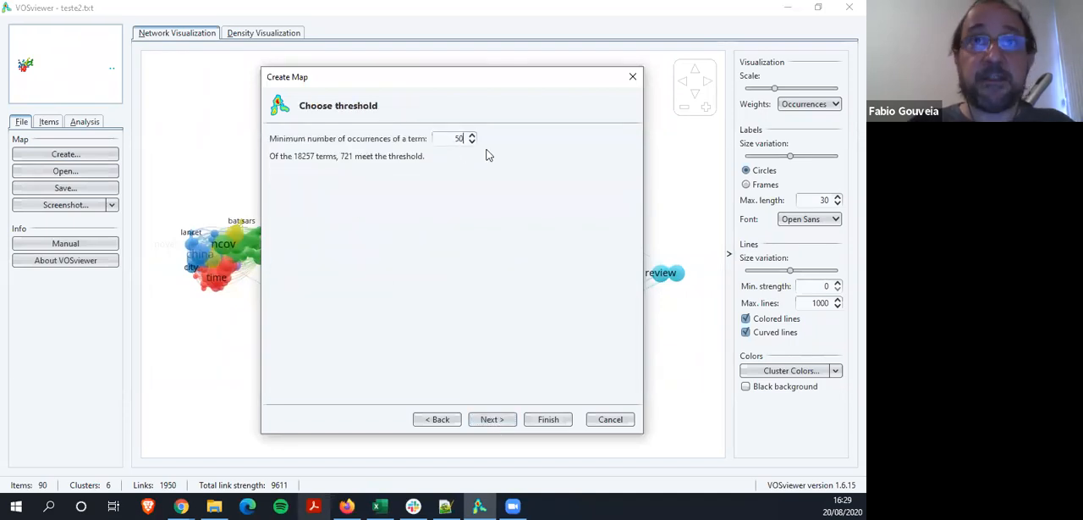
{"action": "key", "text": "Return"}
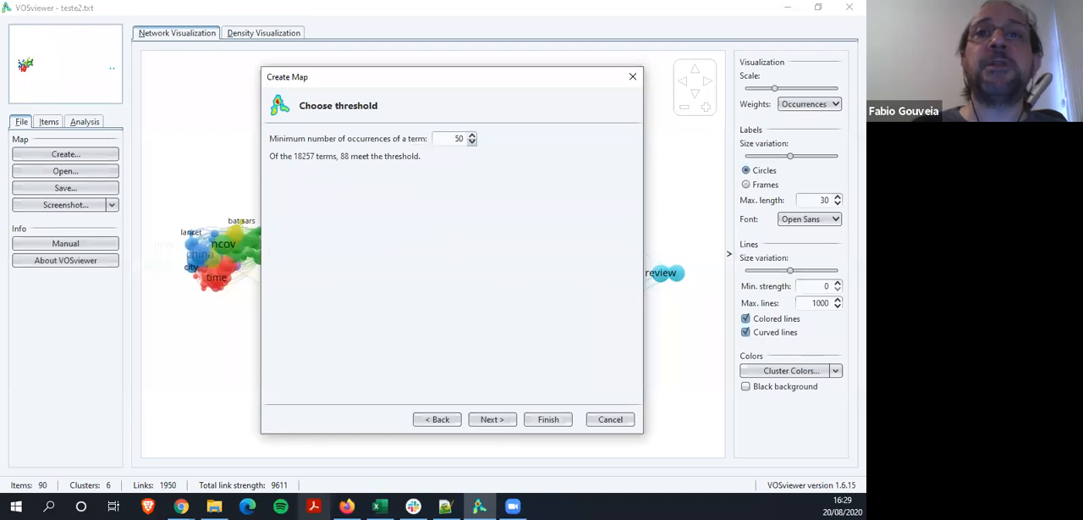
{"action": "left_click", "coordinate": [491, 419]}
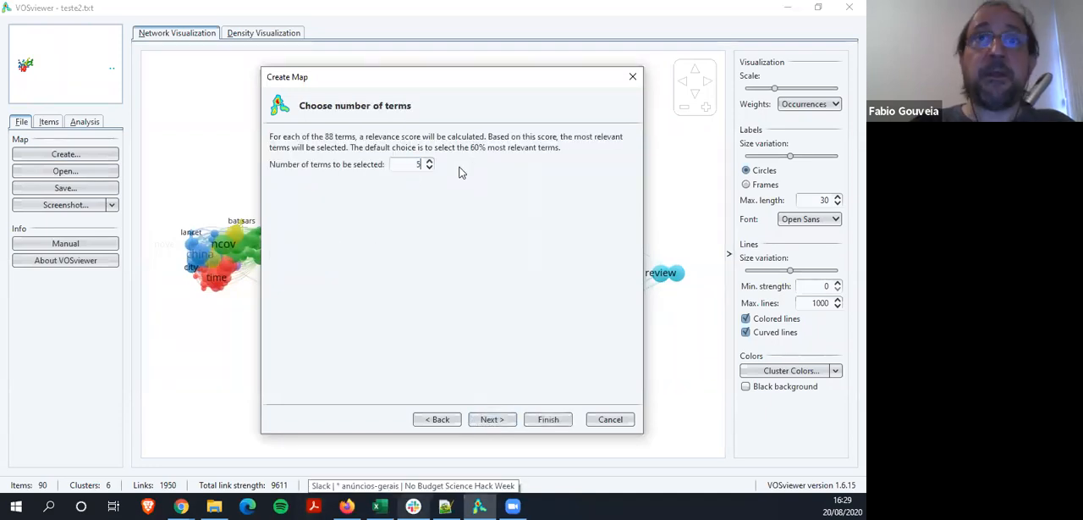
Set the number of terms to 88, check the term list sorted by descending occurrences, and finish creating the map
{"action": "type", "text": "88"}
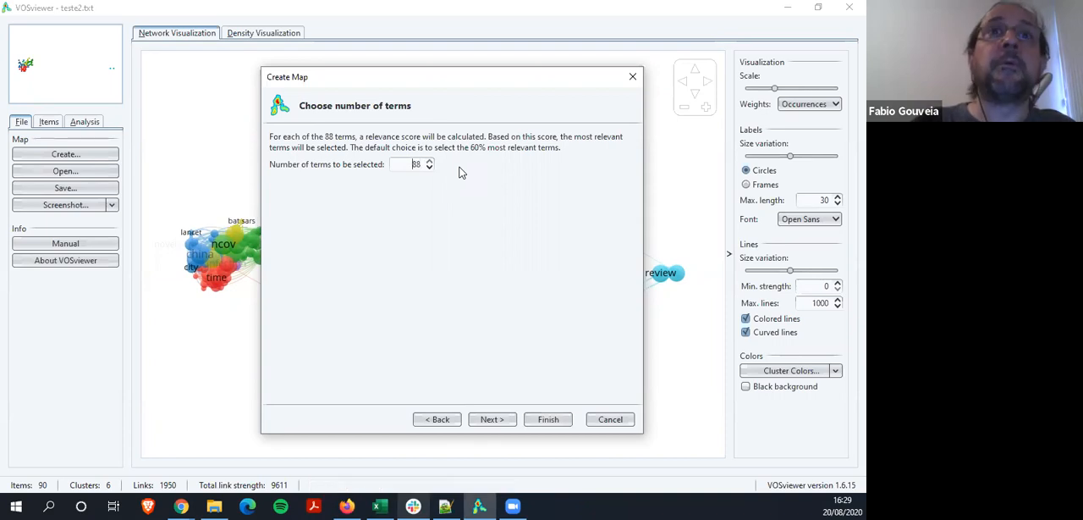
{"action": "left_click", "coordinate": [495, 422]}
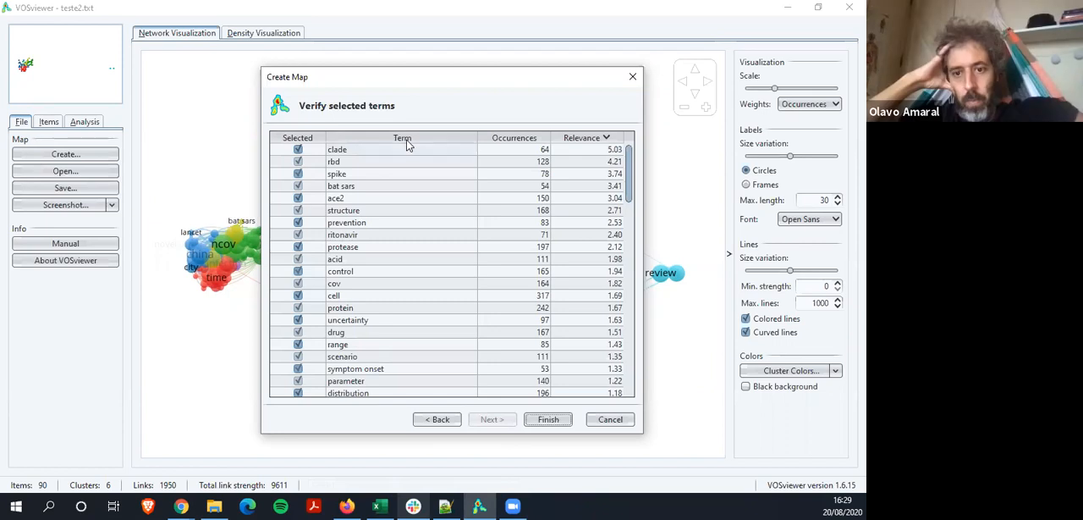
{"action": "left_click", "coordinate": [523, 140]}
{"action": "left_click", "coordinate": [523, 140]}
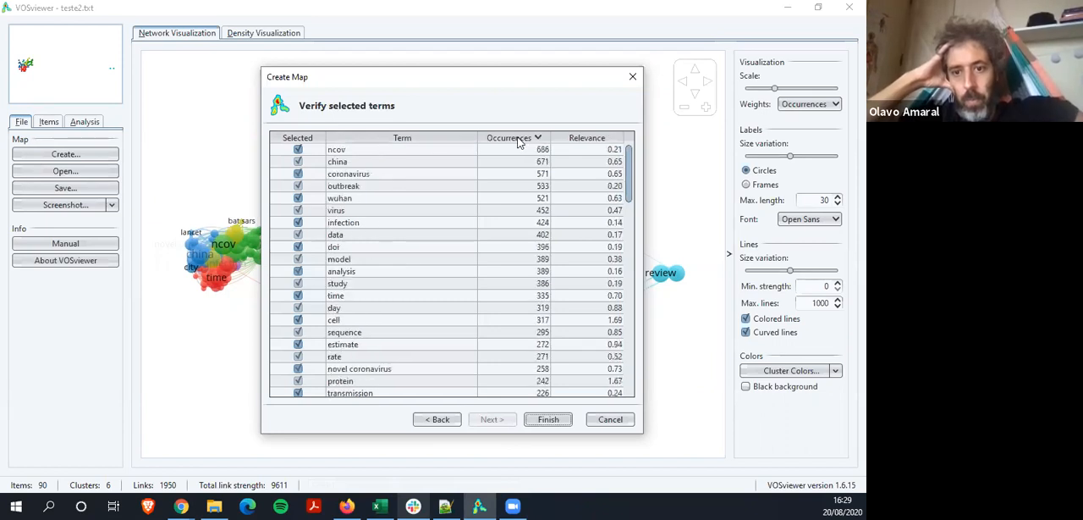
{"action": "scroll", "coordinate": [364, 206], "scroll_direction": "down", "scroll_amount": 15}
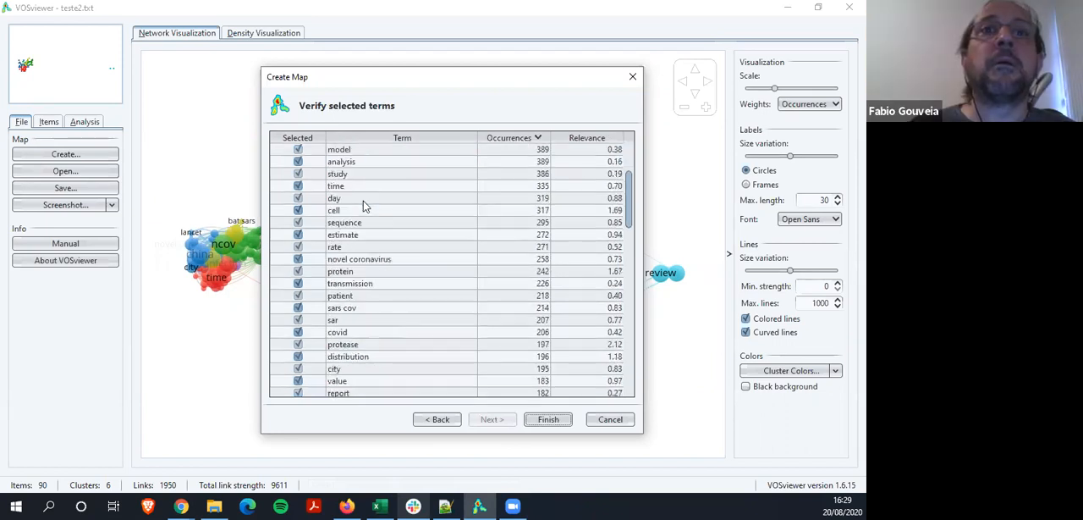
{"action": "scroll", "coordinate": [364, 205], "scroll_direction": "down", "scroll_amount": 10}
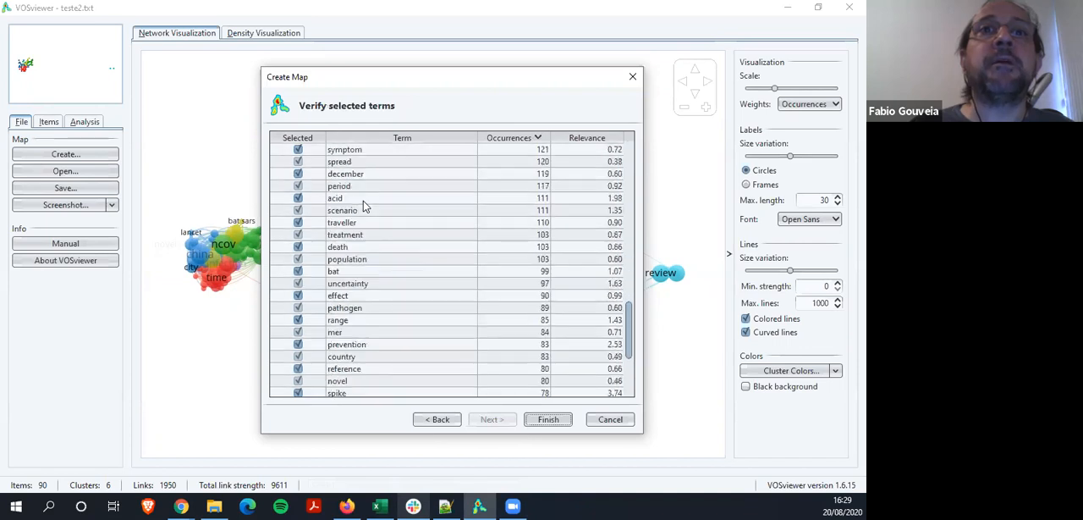
{"action": "left_click", "coordinate": [548, 419]}
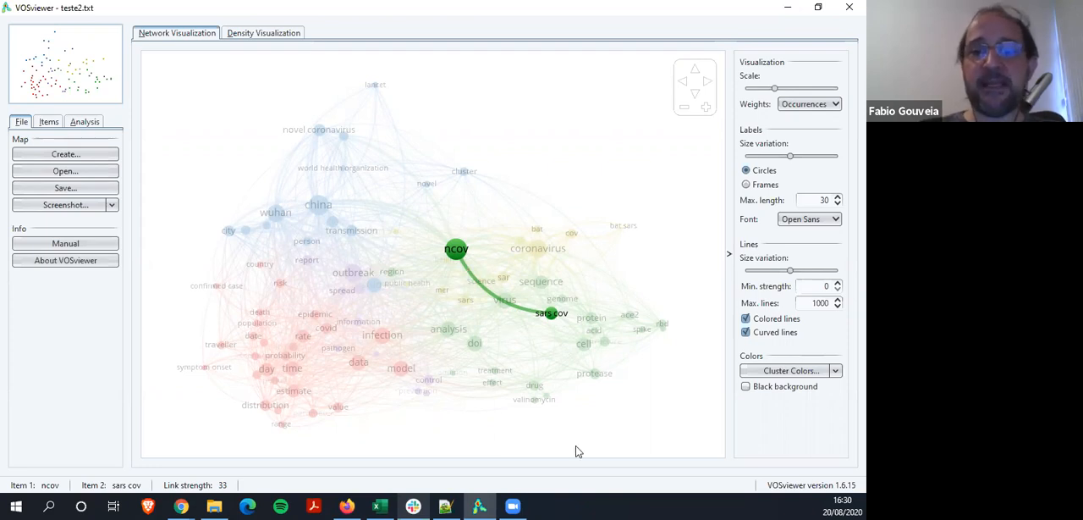
Switch to Notepad++ and look through teste2.txt down to its last line
{"action": "left_click", "coordinate": [446, 507]}
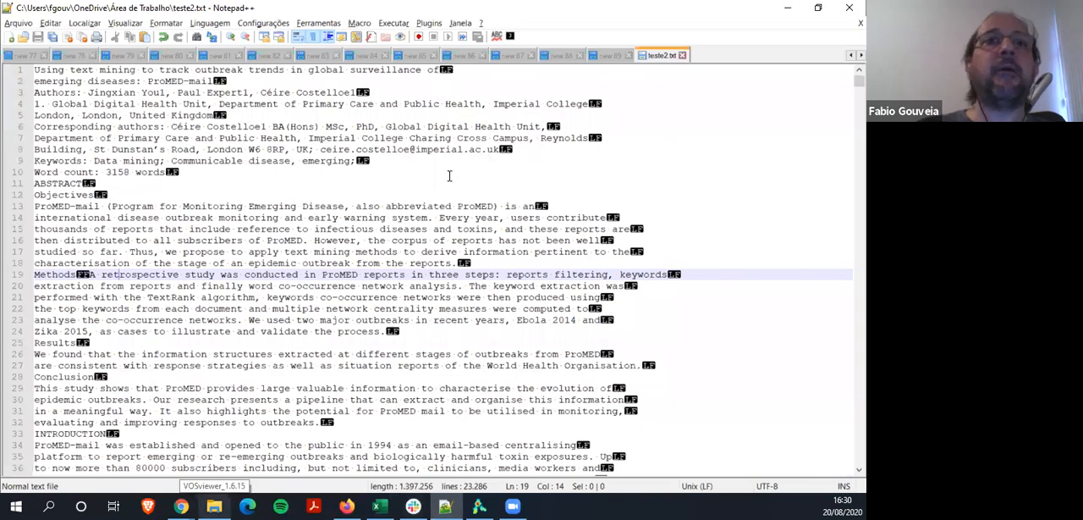
{"action": "scroll", "coordinate": [429, 114], "scroll_direction": "down", "scroll_amount": 8}
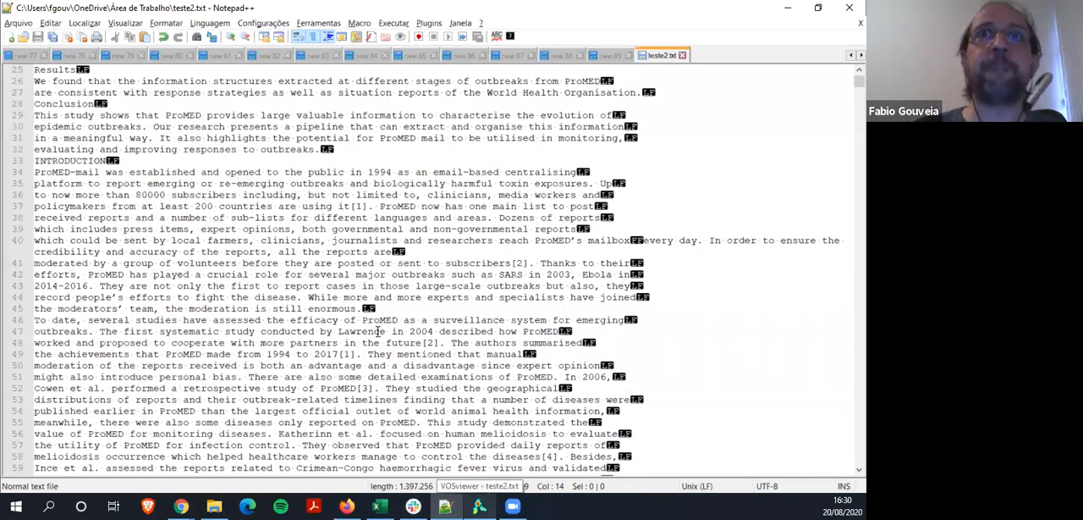
{"action": "scroll", "coordinate": [378, 332], "scroll_direction": "up", "scroll_amount": 8}
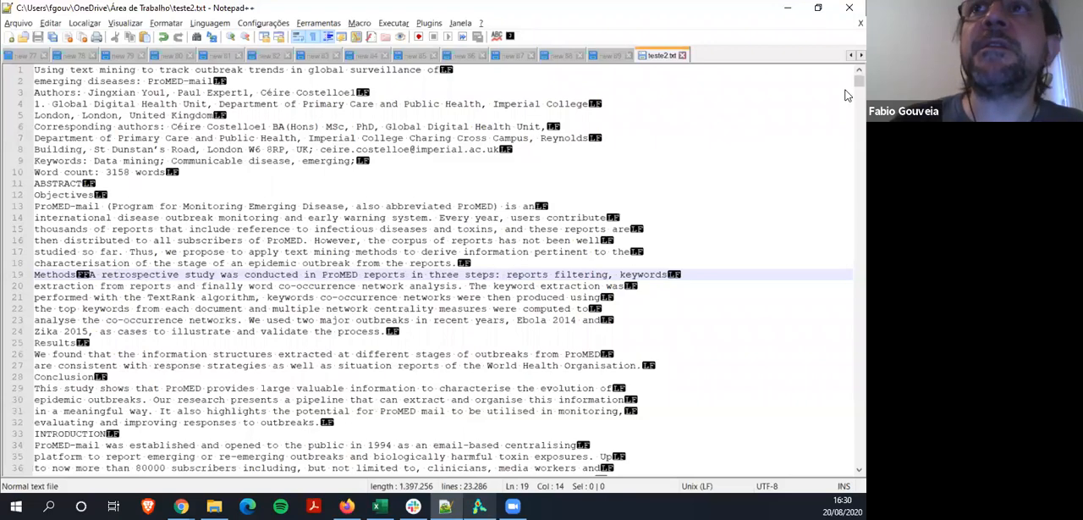
{"action": "left_click_drag", "start_coordinate": [859, 81], "coordinate": [853, 491]}
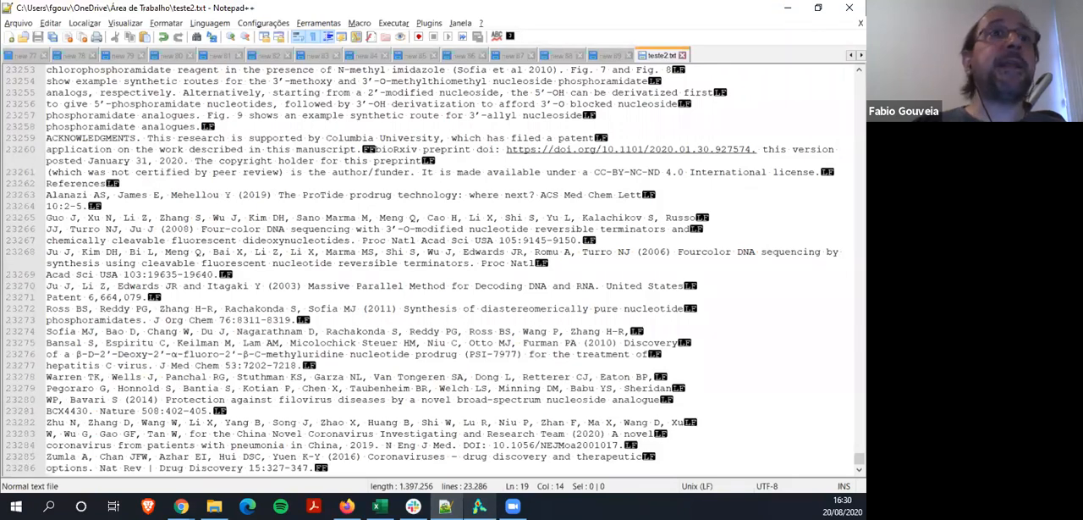
Switch to Excel, add a new sheet, and enter 1 in A1 and the formula =A1+1 in A2
{"action": "key", "text": "alt+Tab"}
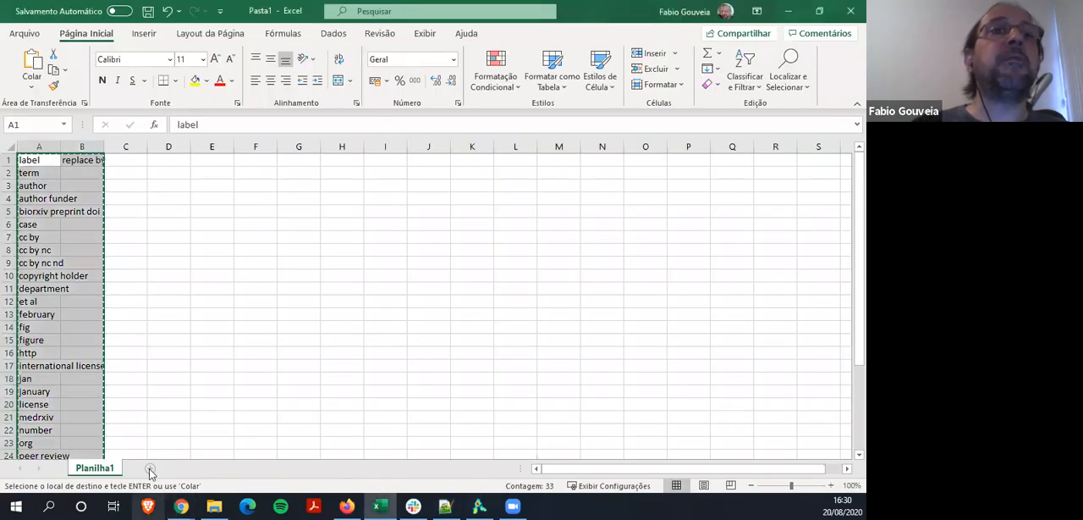
{"action": "left_click", "coordinate": [150, 469]}
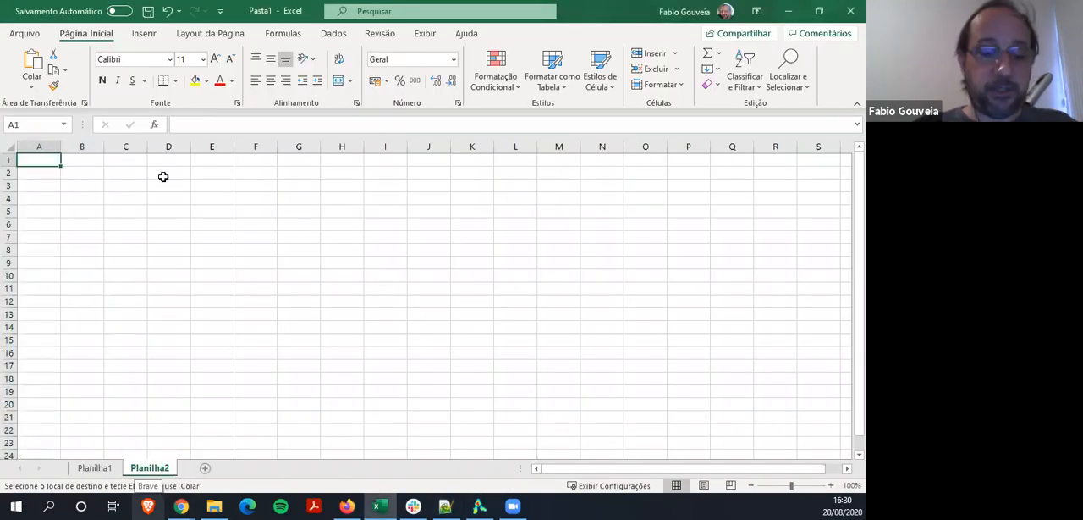
{"action": "type", "text": "1"}
{"action": "key", "text": "Return"}
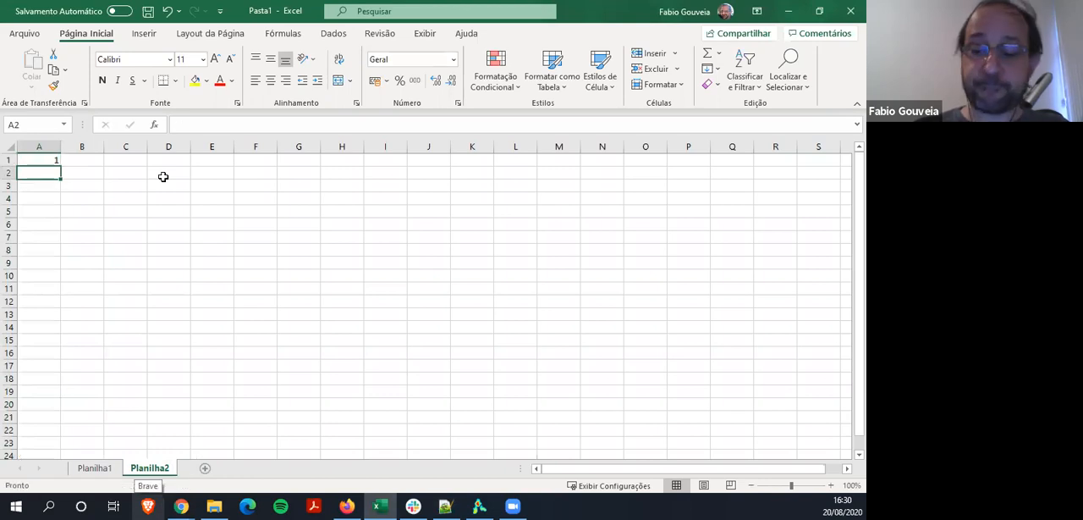
{"action": "type", "text": "=A1+1"}
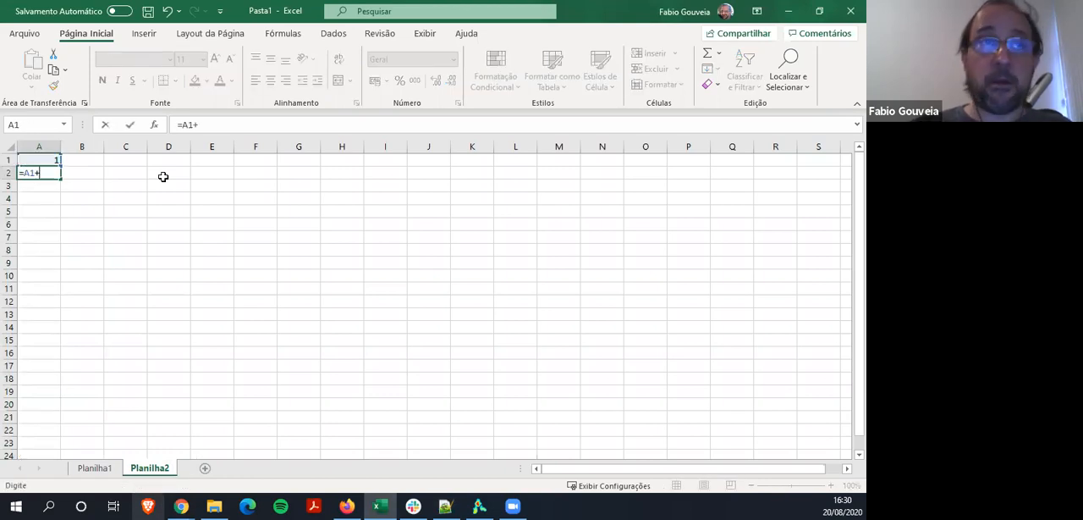
{"action": "key", "text": "Return"}
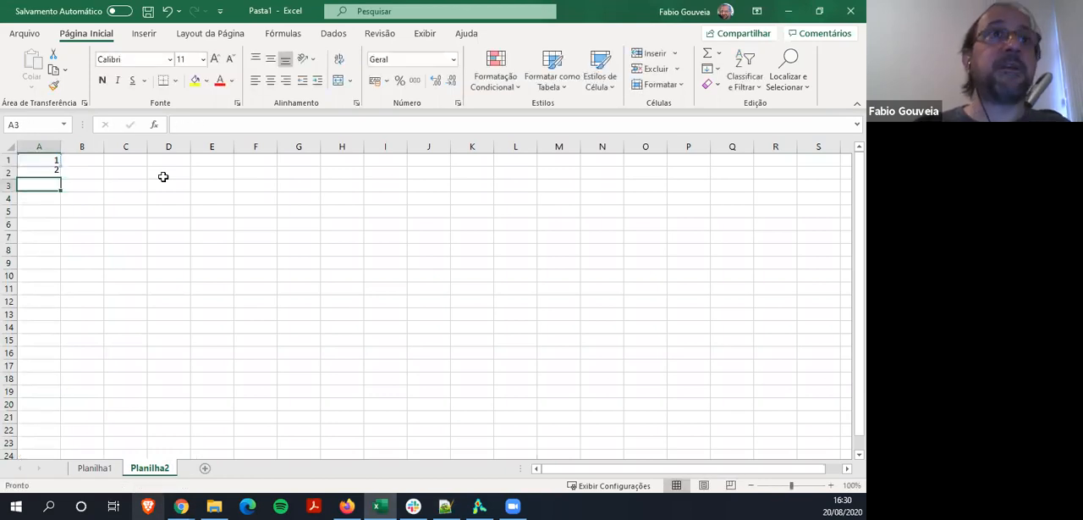
Copy the formula in A2, select column A from A3 to row 23394, and check the last line number of teste2.txt in Notepad++
{"action": "left_click", "coordinate": [41, 173]}
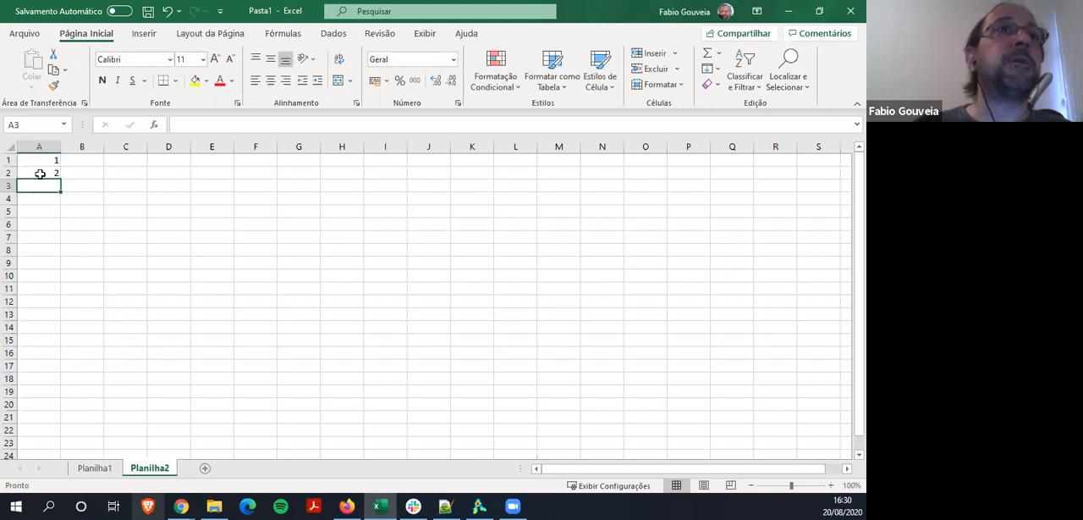
{"action": "key", "text": "ctrl+c"}
{"action": "left_click_drag", "start_coordinate": [39, 185], "coordinate": [35, 144]}
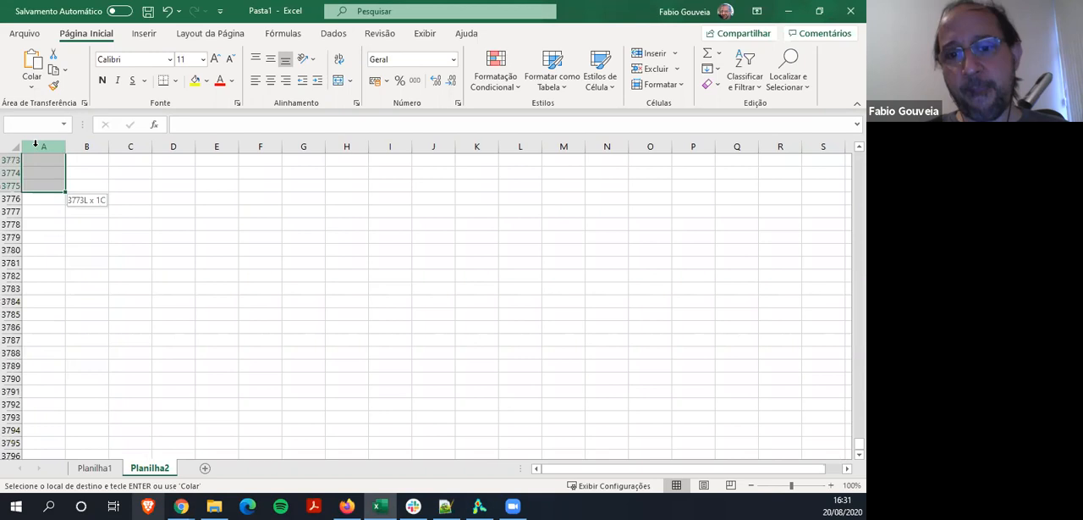
{"action": "left_click_drag", "start_coordinate": [35, 144], "coordinate": [35, 144]}
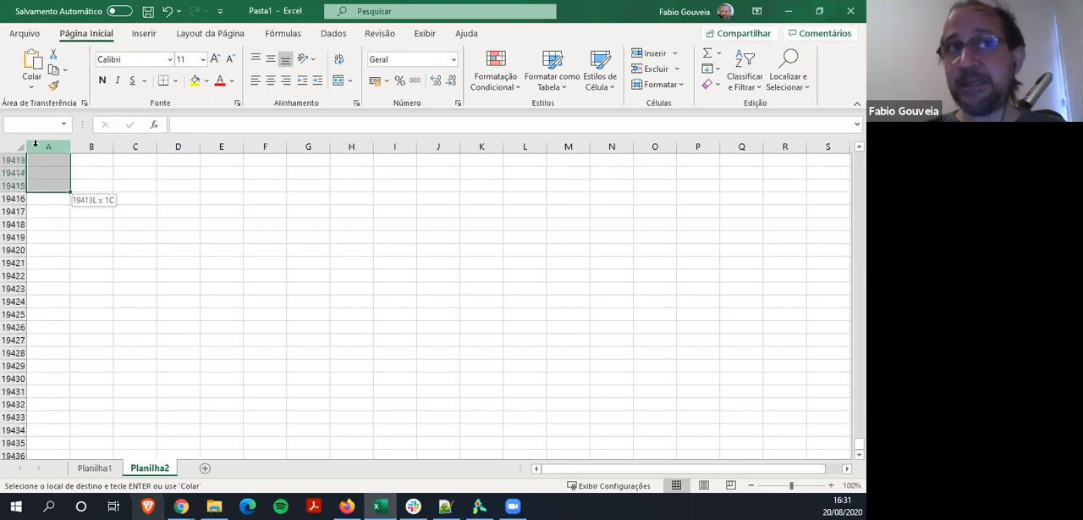
{"action": "left_click_drag", "start_coordinate": [35, 144], "coordinate": [36, 144]}
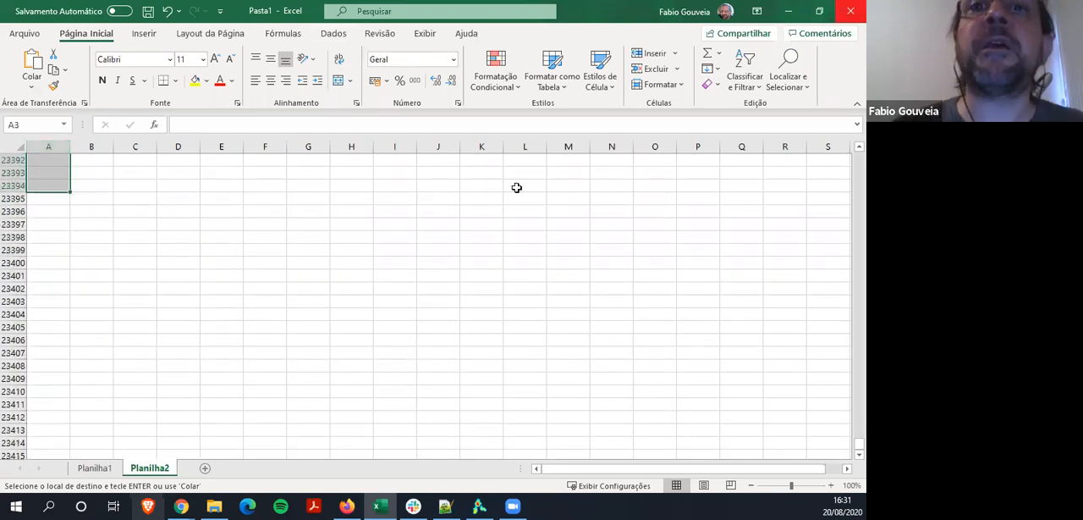
{"action": "left_click", "coordinate": [444, 505]}
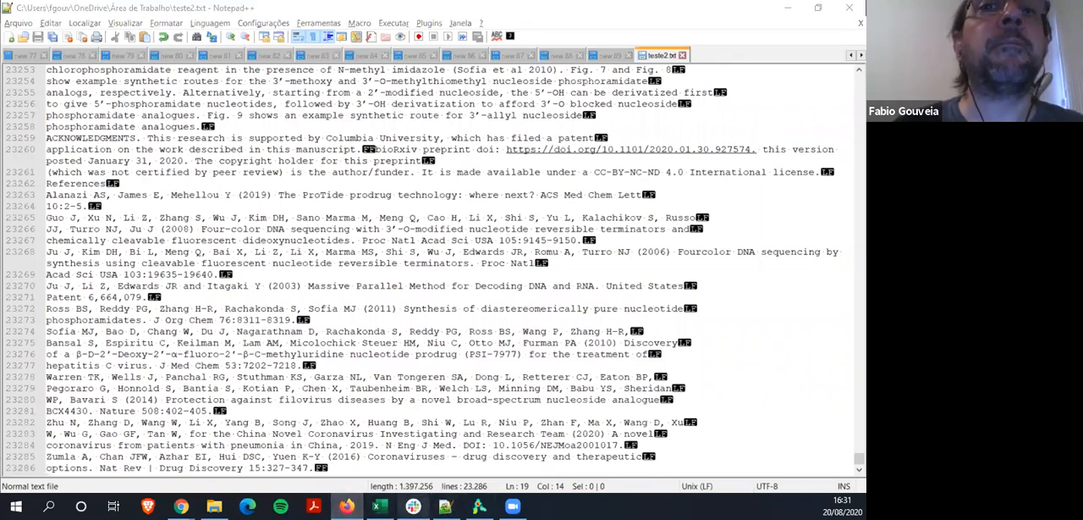
{"action": "left_click", "coordinate": [380, 506]}
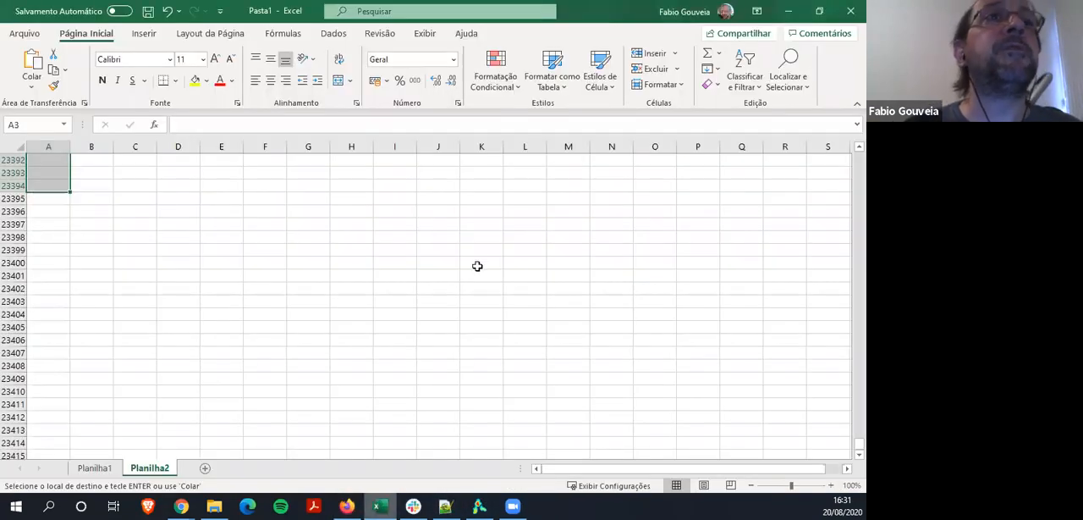
Reduce the column A selection so it ends at row 23286 and paste the copied formula into it
{"action": "key", "text": "shift+Up"}
{"action": "key", "text": "shift+Up"}
{"action": "key", "text": "shift+Up"}
{"action": "key", "text": "shift+Up"}
{"action": "key", "text": "shift+Up"}
{"action": "key", "text": "shift+Up"}
{"action": "key", "text": "shift+Up"}
{"action": "key", "text": "shift+Up"}
{"action": "key", "text": "shift+Up"}
{"action": "key", "text": "shift+Up"}
{"action": "key", "text": "shift+Up"}
{"action": "key", "text": "shift+Up"}
{"action": "key", "text": "shift+Up"}
{"action": "key", "text": "shift+Up"}
{"action": "key", "text": "shift+Up"}
{"action": "key", "text": "shift+Up"}
{"action": "key", "text": "shift+Up"}
{"action": "key", "text": "shift+Up"}
{"action": "key", "text": "shift+Up"}
{"action": "key", "text": "shift+Up"}
{"action": "key", "text": "shift+Up"}
{"action": "key", "text": "shift+Up"}
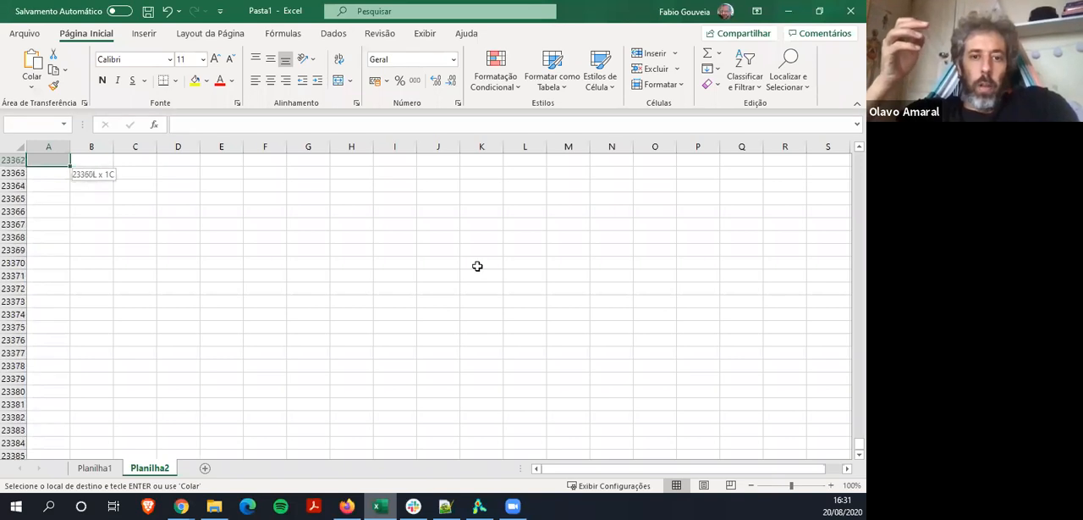
{"action": "key", "text": "shift+Up"}
{"action": "key", "text": "shift+Up"}
{"action": "key", "text": "shift+Up"}
{"action": "key", "text": "shift+Up"}
{"action": "key", "text": "shift+Up"}
{"action": "key", "text": "shift+Up"}
{"action": "key", "text": "shift+Up"}
{"action": "key", "text": "shift+Up"}
{"action": "key", "text": "shift+Up"}
{"action": "key", "text": "shift+Up"}
{"action": "key", "text": "shift+Up"}
{"action": "key", "text": "shift+Up"}
{"action": "key", "text": "shift+Up"}
{"action": "key", "text": "shift+Up"}
{"action": "key", "text": "shift+Up"}
{"action": "key", "text": "shift+Up"}
{"action": "key", "text": "shift+Up"}
{"action": "key", "text": "shift+Up"}
{"action": "key", "text": "shift+Up"}
{"action": "key", "text": "shift+Up"}
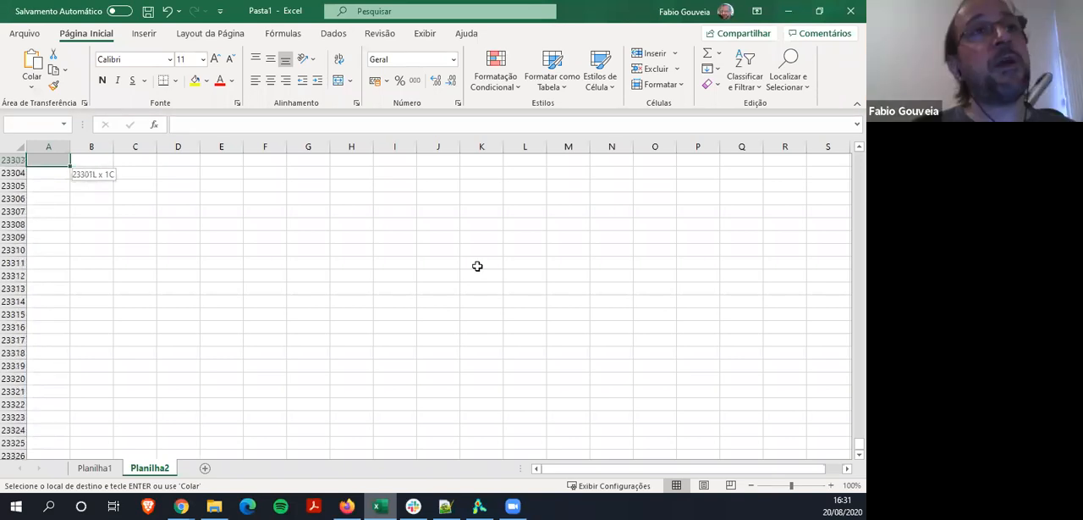
{"action": "key", "text": "shift+Down"}
{"action": "key", "text": "shift+Down"}
{"action": "key", "text": "shift+Down"}
{"action": "key", "text": "shift+Down"}
{"action": "key", "text": "shift+Down"}
{"action": "key", "text": "shift+Down"}
{"action": "key", "text": "shift+Down"}
{"action": "key", "text": "shift+Down"}
{"action": "key", "text": "shift+Down"}
{"action": "key", "text": "shift+Down"}
{"action": "key", "text": "shift+Down"}
{"action": "key", "text": "shift+Down"}
{"action": "key", "text": "shift+Down"}
{"action": "key", "text": "shift+Down"}
{"action": "key", "text": "shift+Down"}
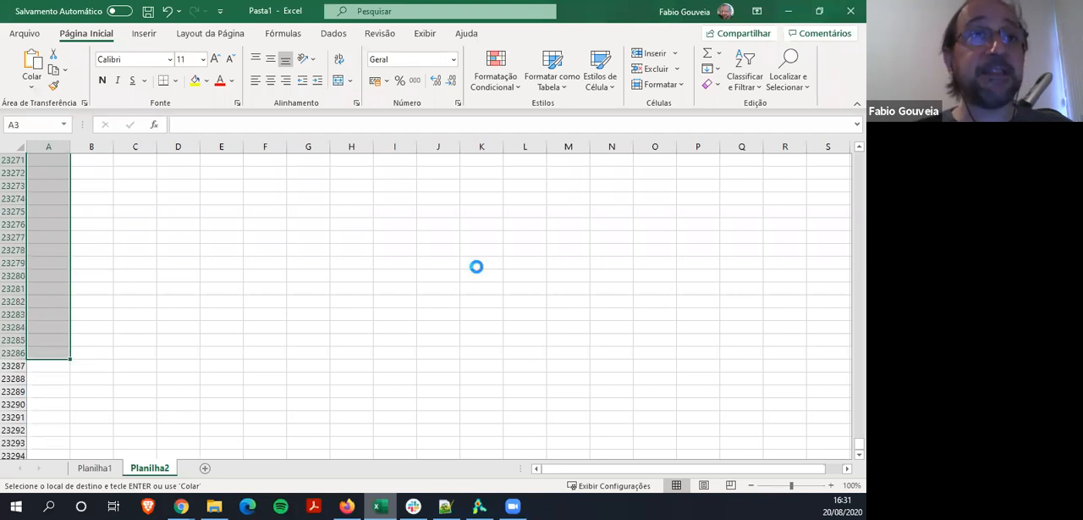
{"action": "key", "text": "ctrl+v"}
Select the whole number series from A1 to A23286 and copy it
{"action": "key", "text": "ctrl+Home"}
{"action": "key", "text": "shift+Down"}
{"action": "key", "text": "shift+Down"}
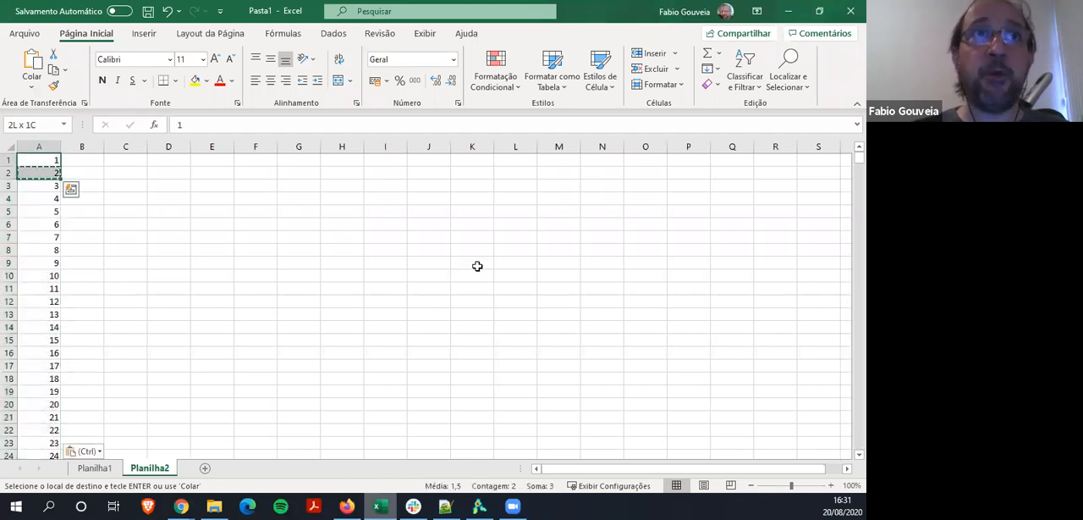
{"action": "key", "text": "shift+Page_Down"}
{"action": "key", "text": "shift+Page_Down"}
{"action": "key", "text": "shift+Page_Down"}
{"action": "key", "text": "shift+Page_Down"}
{"action": "key", "text": "shift+Page_Down"}
{"action": "key", "text": "shift+Page_Down"}
{"action": "key", "text": "shift+Page_Down"}
{"action": "key", "text": "shift+Page_Down"}
{"action": "key", "text": "shift+Page_Down"}
{"action": "key", "text": "shift+Page_Down"}
{"action": "key", "text": "shift+Page_Down"}
{"action": "key", "text": "shift+Page_Down"}
{"action": "key", "text": "shift+Page_Down"}
{"action": "key", "text": "shift+Page_Down"}
{"action": "key", "text": "shift+Page_Down"}
{"action": "key", "text": "shift+Page_Down"}
{"action": "key", "text": "shift+Page_Down"}
{"action": "key", "text": "shift+Page_Down"}
{"action": "key", "text": "shift+Page_Down"}
{"action": "key", "text": "shift+Page_Down"}
{"action": "key", "text": "shift+Page_Down"}
{"action": "key", "text": "shift+Page_Down"}
{"action": "key", "text": "shift+Page_Down"}
{"action": "key", "text": "shift+Page_Down"}
{"action": "key", "text": "shift+Page_Down"}
{"action": "key", "text": "shift+Page_Down"}
{"action": "key", "text": "shift+Page_Down"}
{"action": "key", "text": "shift+Page_Down"}
{"action": "key", "text": "shift+Page_Down"}
{"action": "key", "text": "shift+Page_Down"}
{"action": "key", "text": "shift+Page_Down"}
{"action": "key", "text": "shift+Page_Down"}
{"action": "key", "text": "shift+Page_Down"}
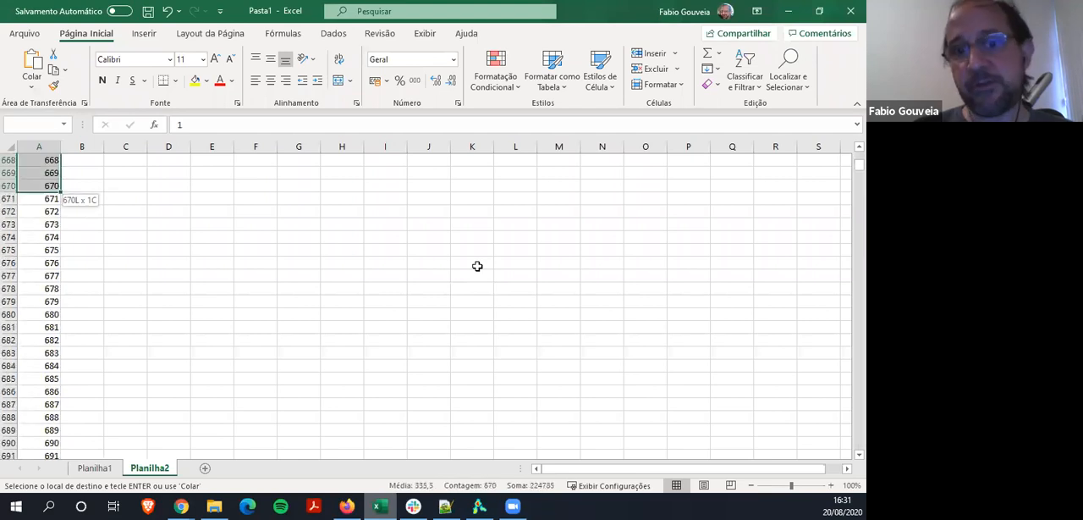
{"action": "key", "text": "shift+Page_Down"}
{"action": "key", "text": "shift+Page_Down"}
{"action": "key", "text": "shift+Page_Down"}
{"action": "key", "text": "shift+Page_Down"}
{"action": "key", "text": "shift+Page_Down"}
{"action": "key", "text": "shift+Page_Down"}
{"action": "key", "text": "shift+Page_Down"}
{"action": "key", "text": "shift+Page_Down"}
{"action": "key", "text": "shift+Page_Down"}
{"action": "key", "text": "shift+Page_Down"}
{"action": "key", "text": "shift+Page_Down"}
{"action": "key", "text": "shift+Page_Down"}
{"action": "key", "text": "shift+Page_Down"}
{"action": "key", "text": "shift+Page_Down"}
{"action": "key", "text": "shift+Page_Down"}
{"action": "key", "text": "shift+Page_Down"}
{"action": "key", "text": "shift+Page_Down"}
{"action": "key", "text": "shift+Page_Down"}
{"action": "key", "text": "shift+Page_Down"}
{"action": "key", "text": "shift+Page_Down"}
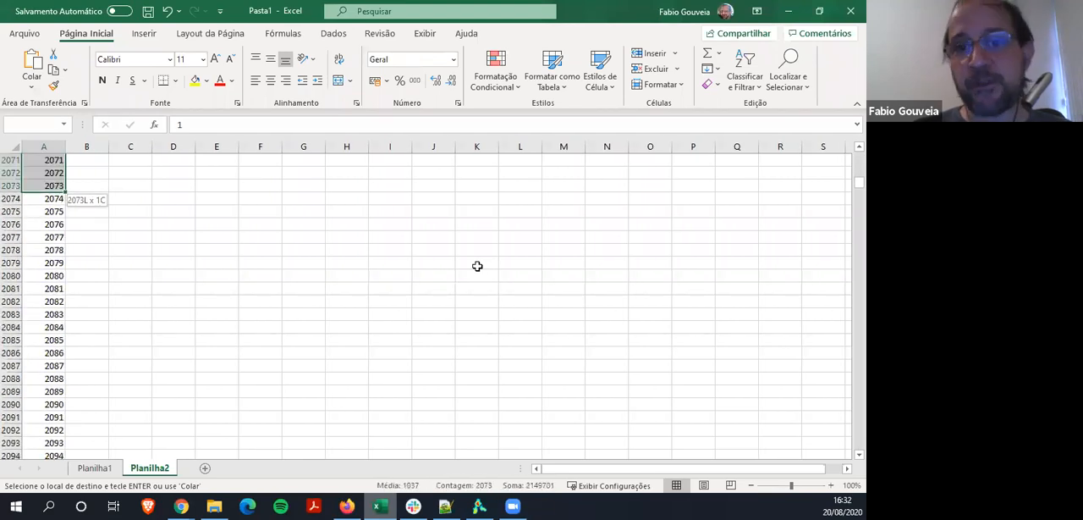
{"action": "key", "text": "ctrl+q"}
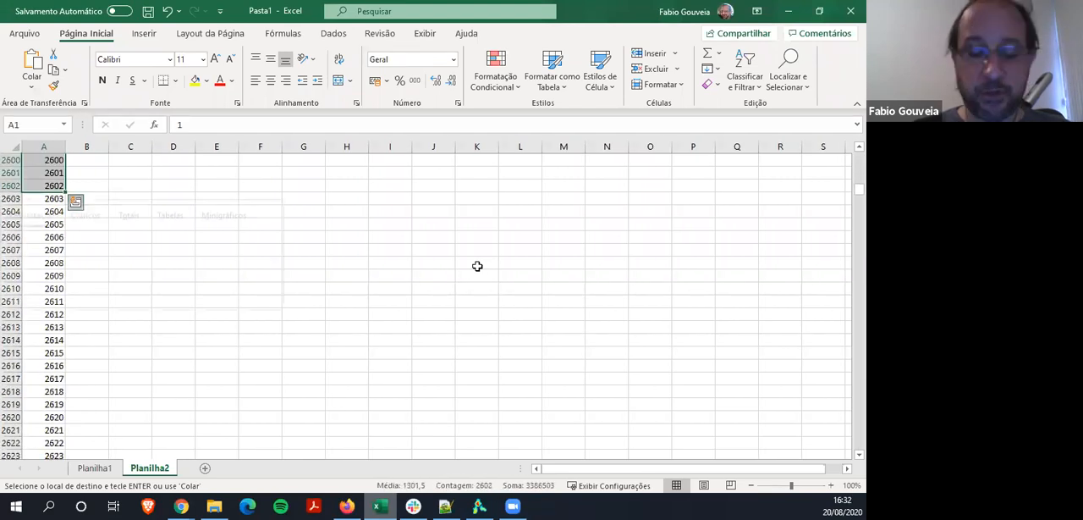
{"action": "key", "text": "Escape"}
{"action": "key", "text": "ctrl+v"}
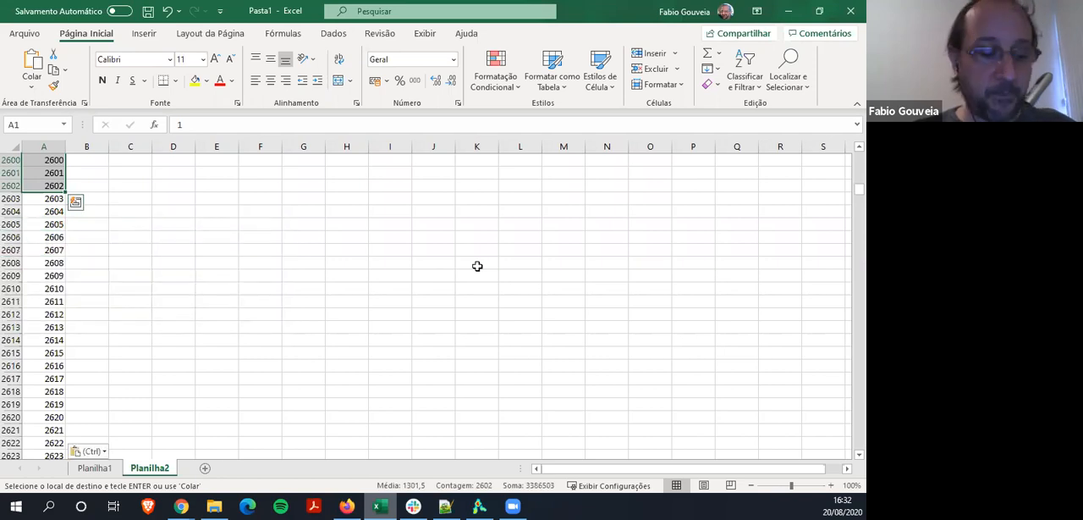
{"action": "key", "text": "ctrl+shift+Down"}
{"action": "key", "text": "ctrl+c"}
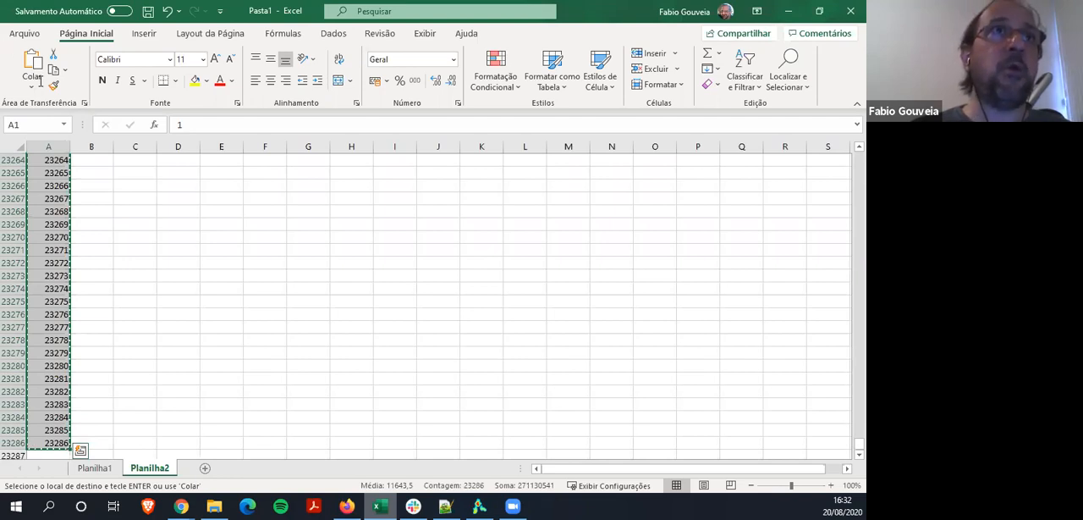
Switch to Notepad++, paste the number series into a new document, and save it as scoreteste in Área de Trabalho
{"action": "key", "text": "alt+Tab"}
{"action": "key", "text": "ctrl+v"}
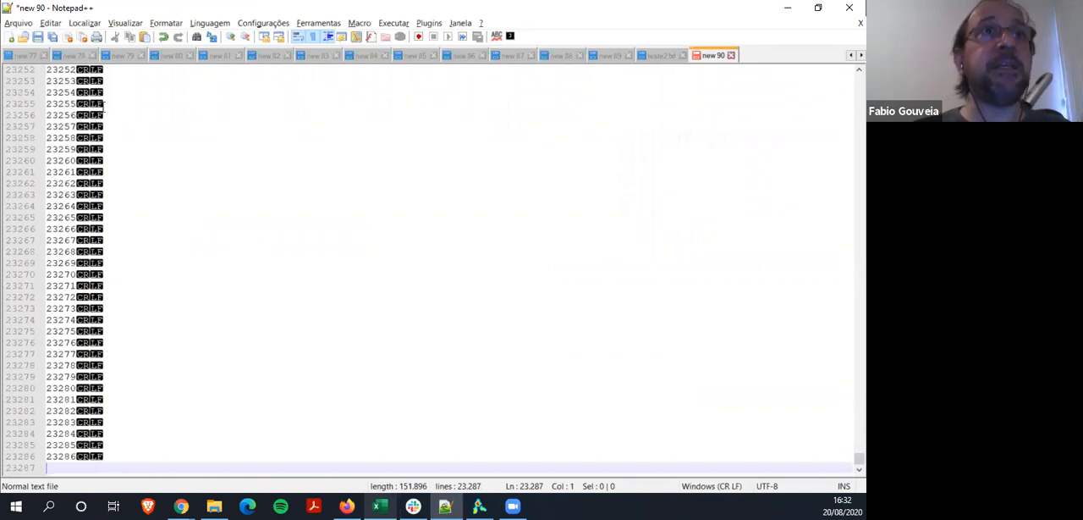
{"action": "left_click", "coordinate": [17, 23]}
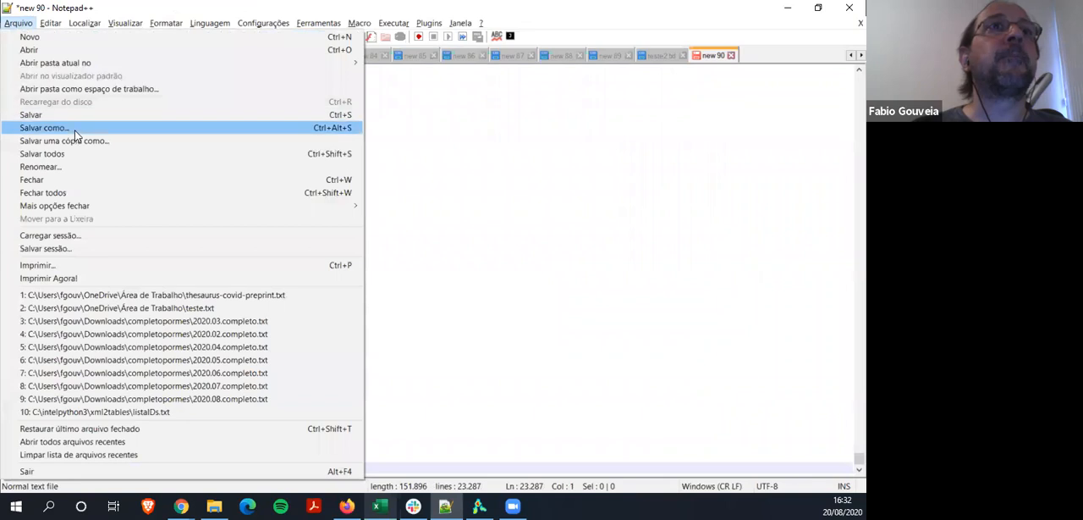
{"action": "left_click", "coordinate": [77, 130]}
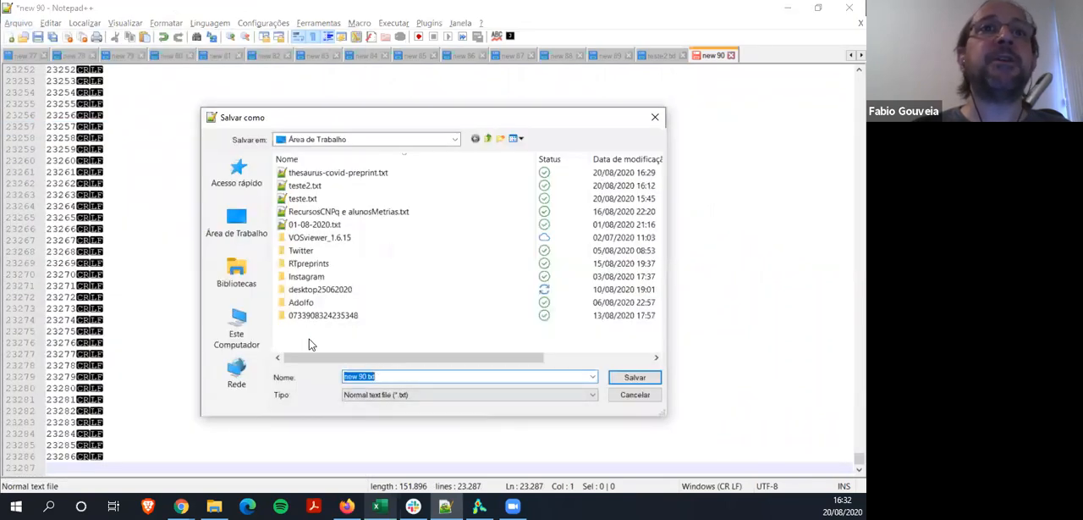
{"action": "type", "text": "scoreteste"}
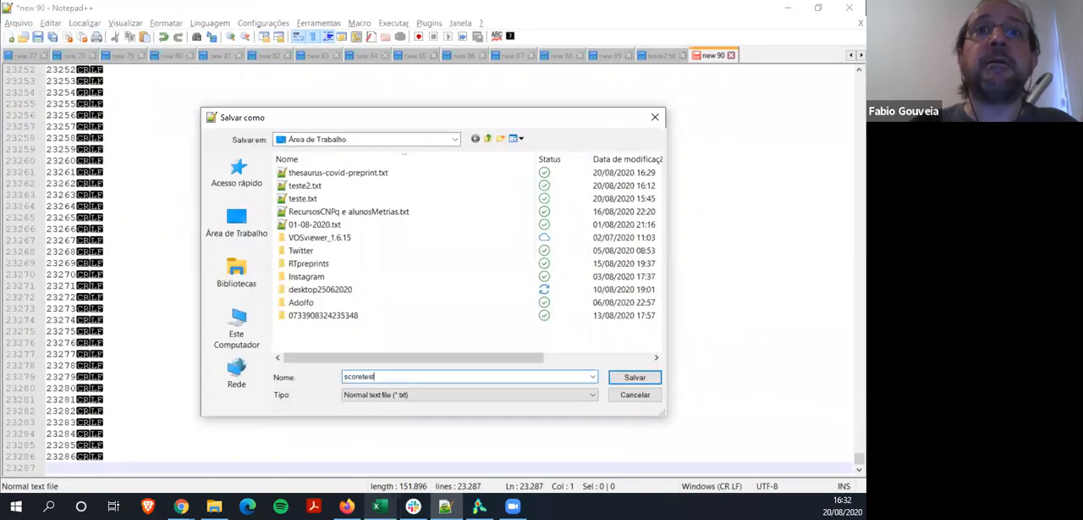
{"action": "left_click", "coordinate": [634, 378]}
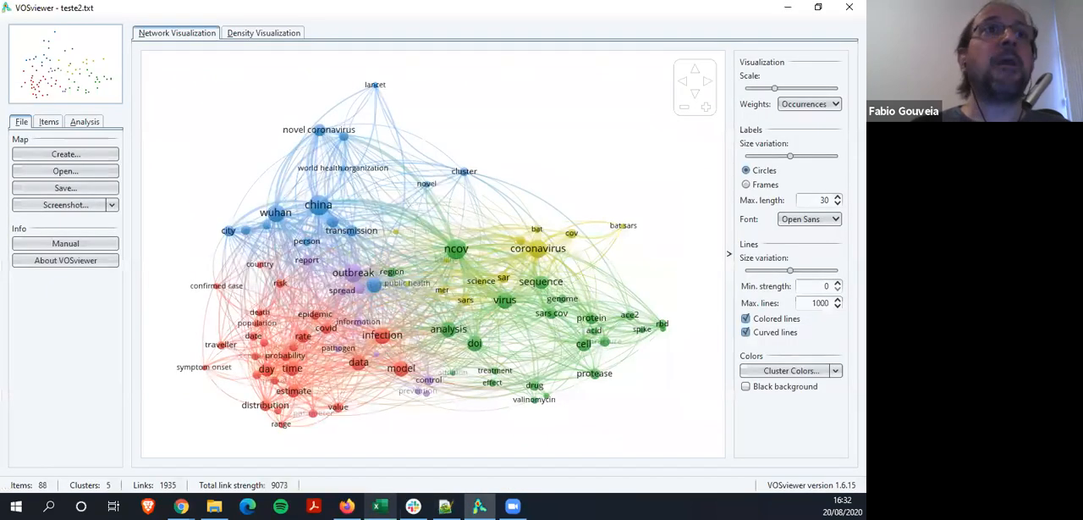
{"action": "left_click", "coordinate": [68, 156]}
{"action": "left_click", "coordinate": [506, 423]}
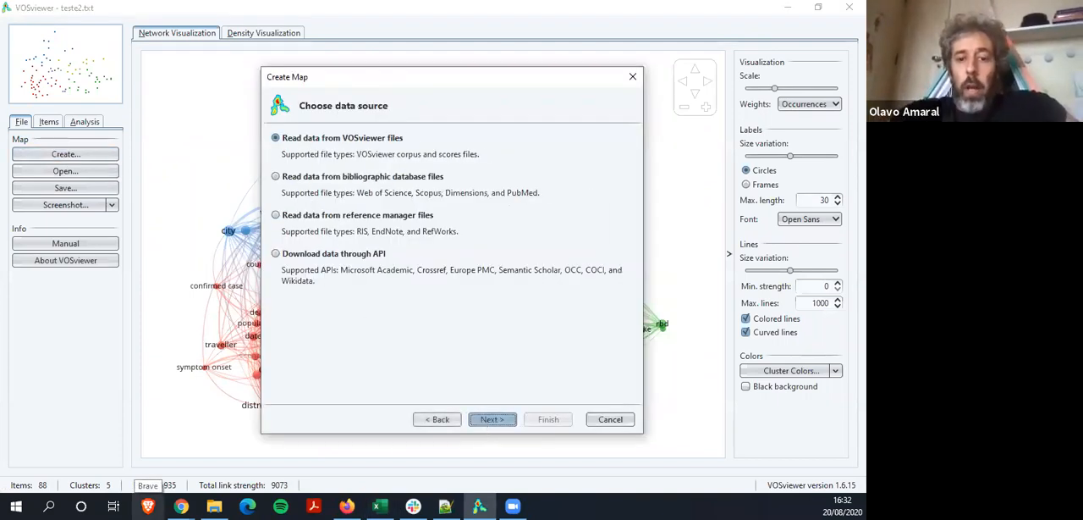
{"action": "left_click", "coordinate": [445, 506]}
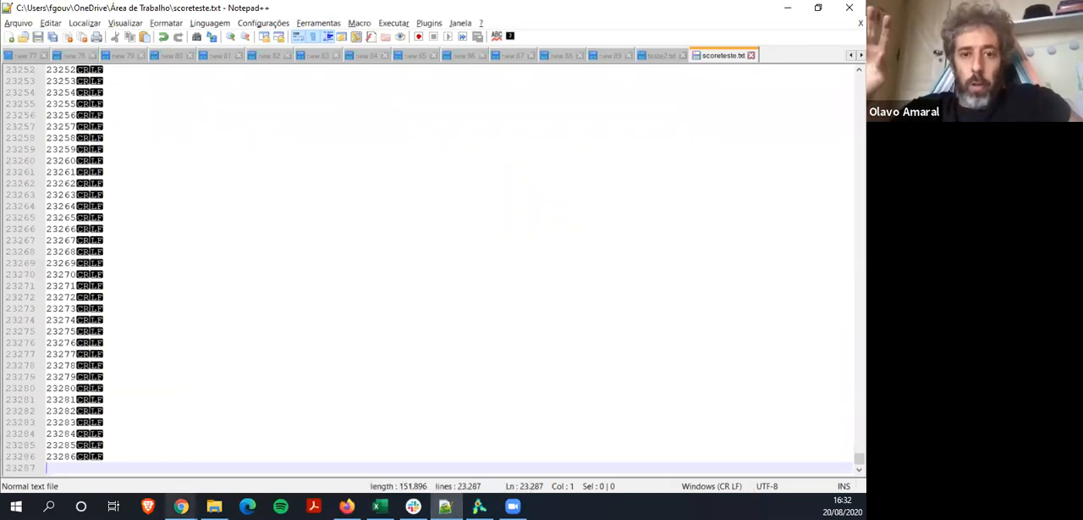
{"action": "left_click", "coordinate": [480, 506]}
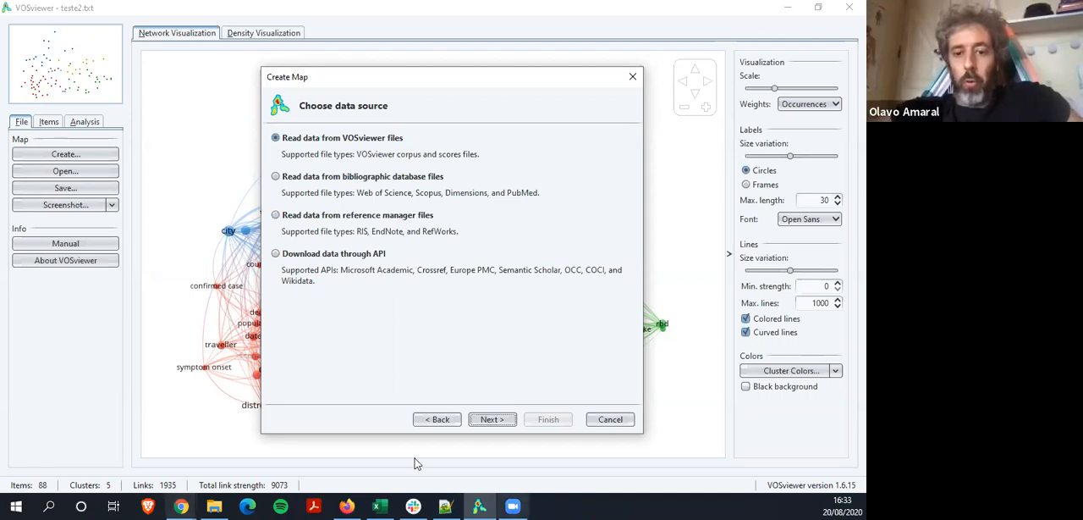
{"action": "left_click", "coordinate": [431, 424]}
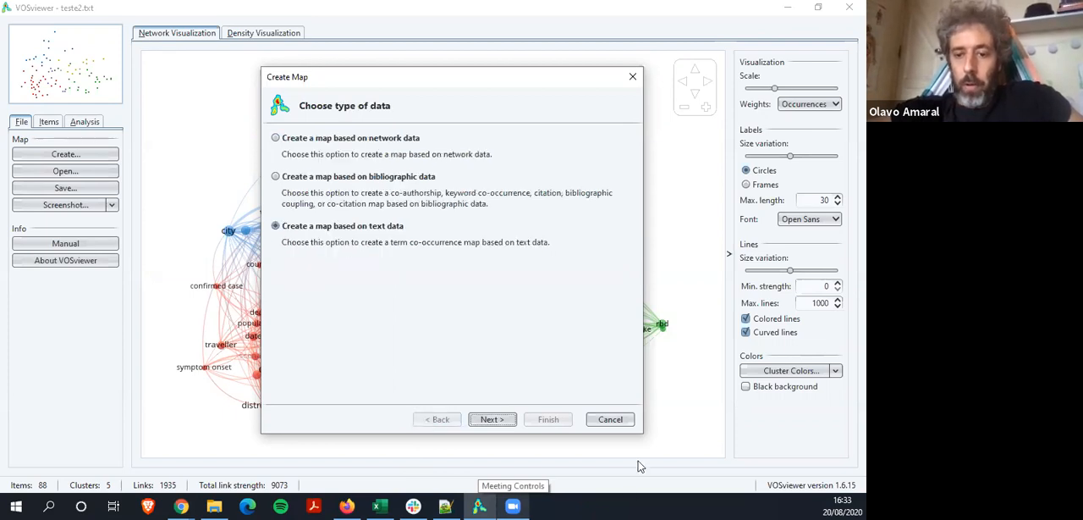
{"action": "left_click", "coordinate": [614, 420]}
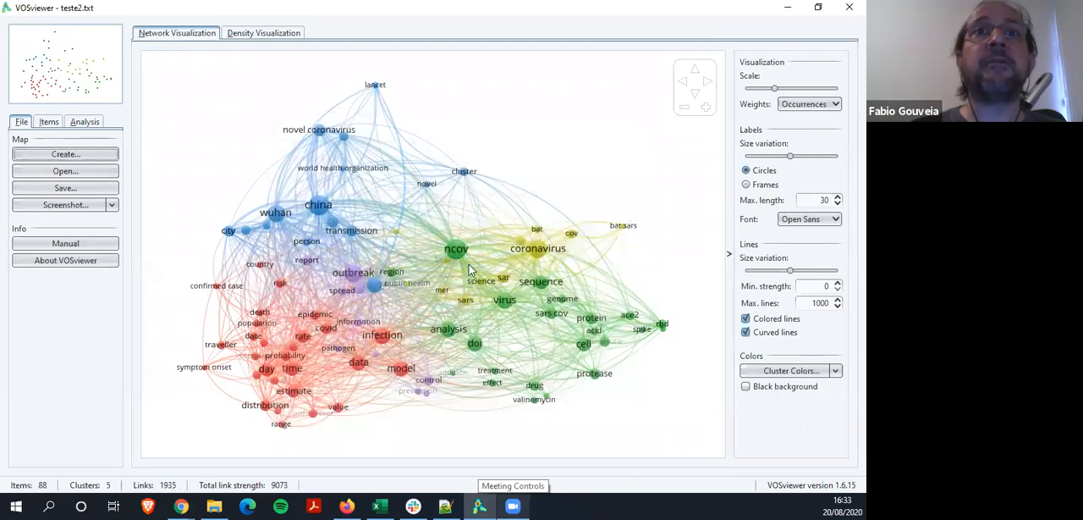
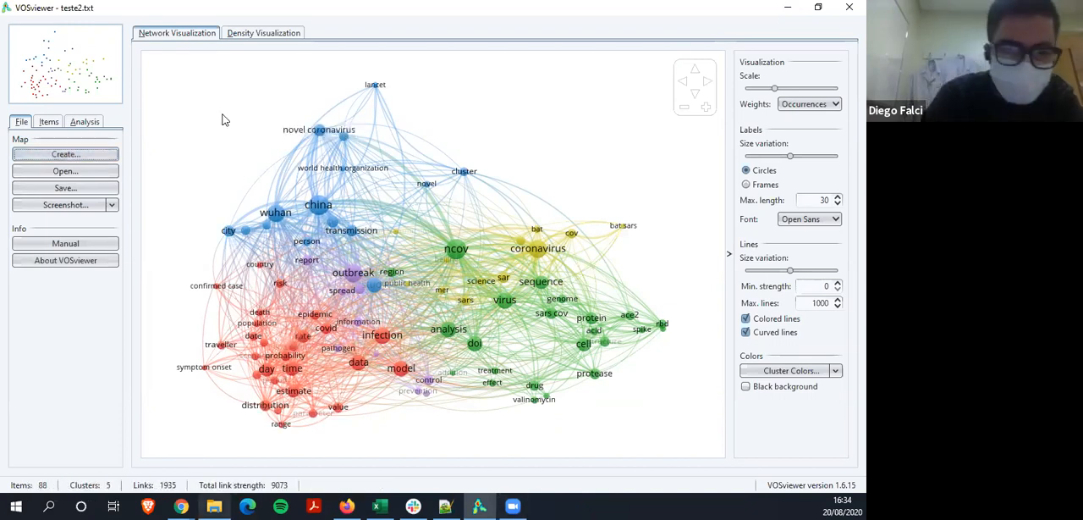
View the map as item density and cluster density, and return to the network visualization
{"action": "left_click", "coordinate": [255, 35]}
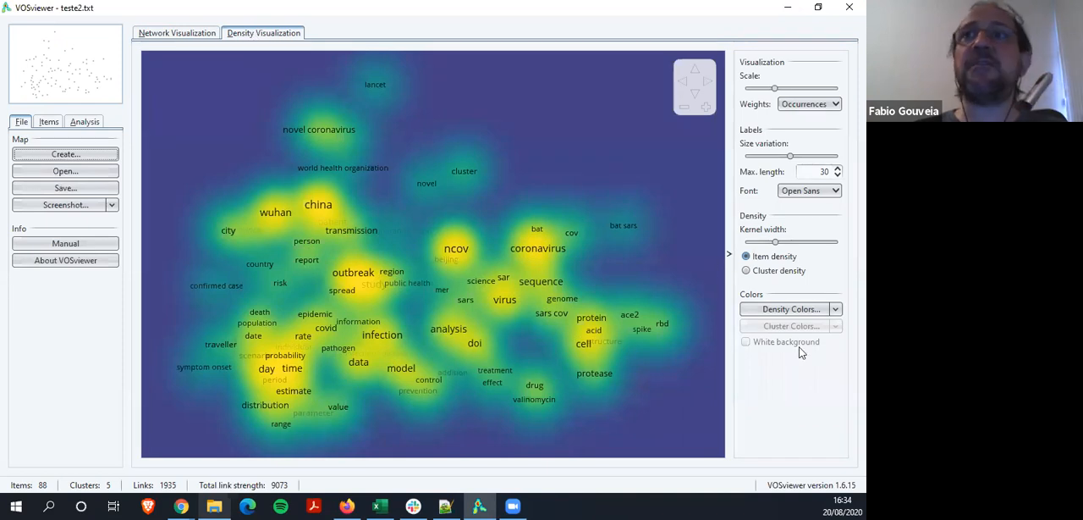
{"action": "left_click", "coordinate": [746, 271]}
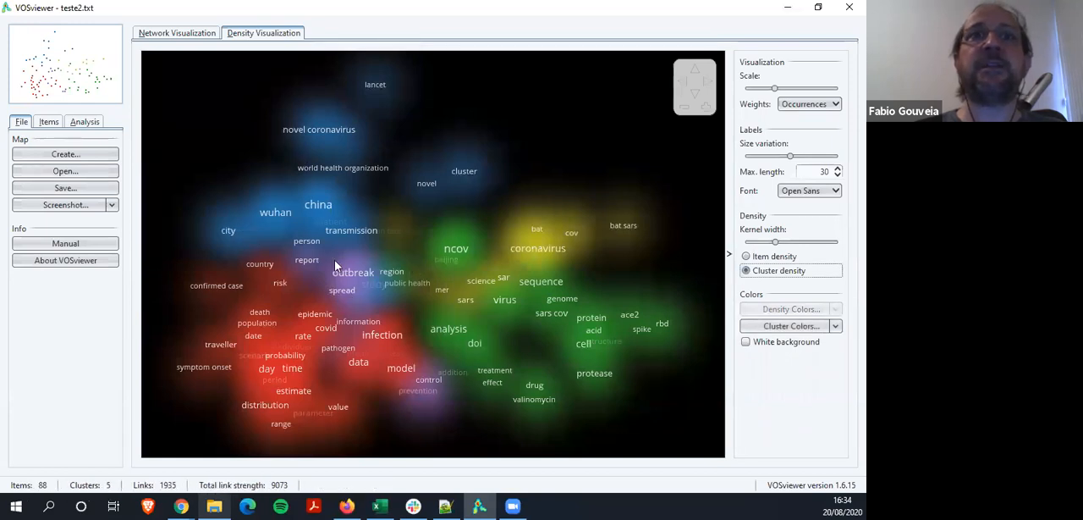
{"action": "left_click", "coordinate": [747, 257]}
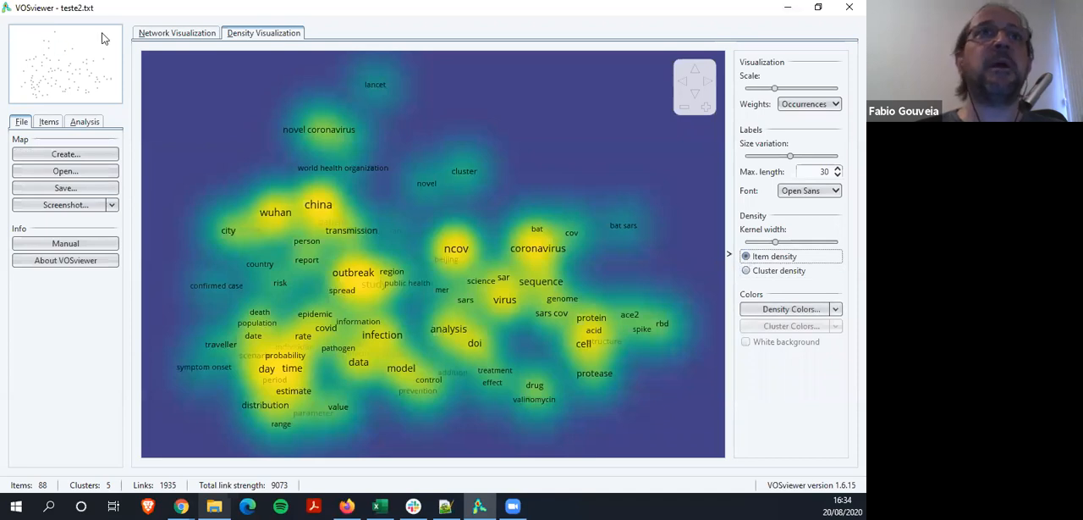
{"action": "left_click", "coordinate": [181, 31]}
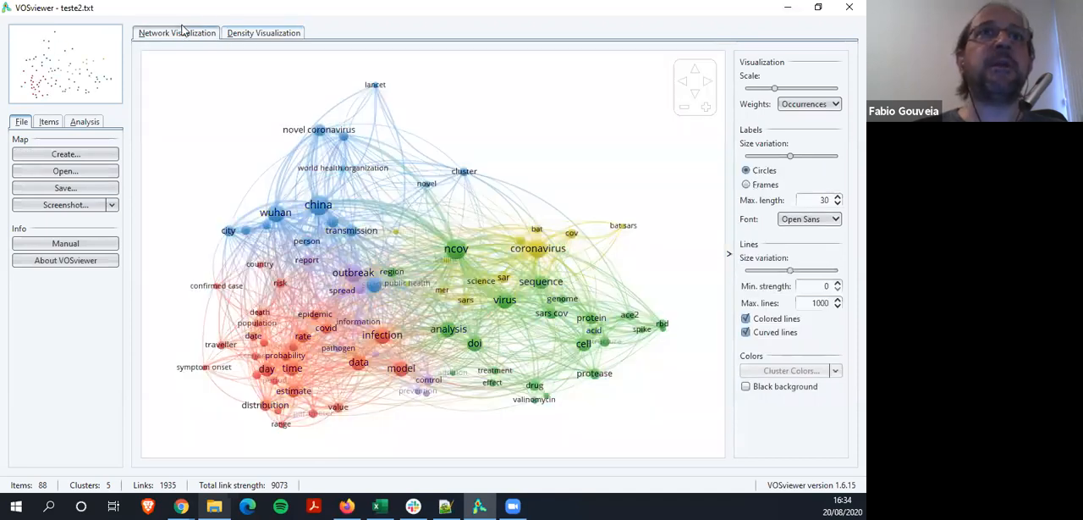
Start a new map based on text data, with teste2.txt as corpus file and scoreteste.txt as scores file
{"action": "left_click", "coordinate": [66, 154]}
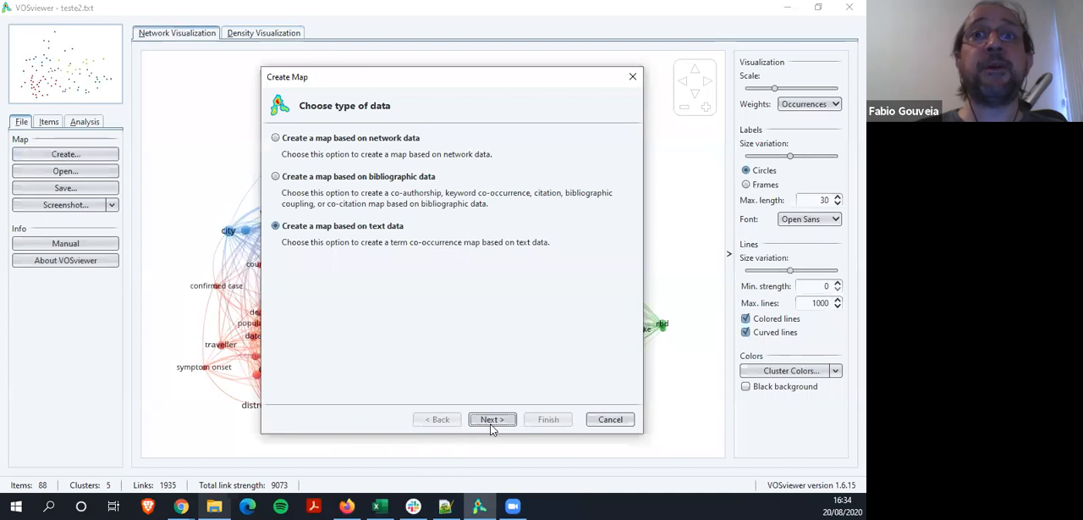
{"action": "left_click", "coordinate": [492, 420]}
{"action": "left_click", "coordinate": [495, 420]}
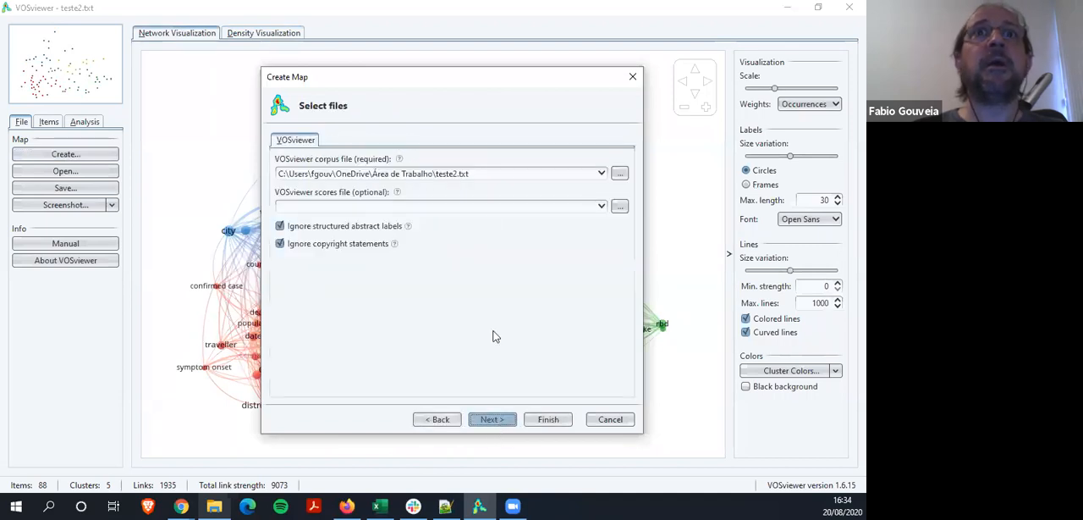
{"action": "left_click", "coordinate": [620, 205]}
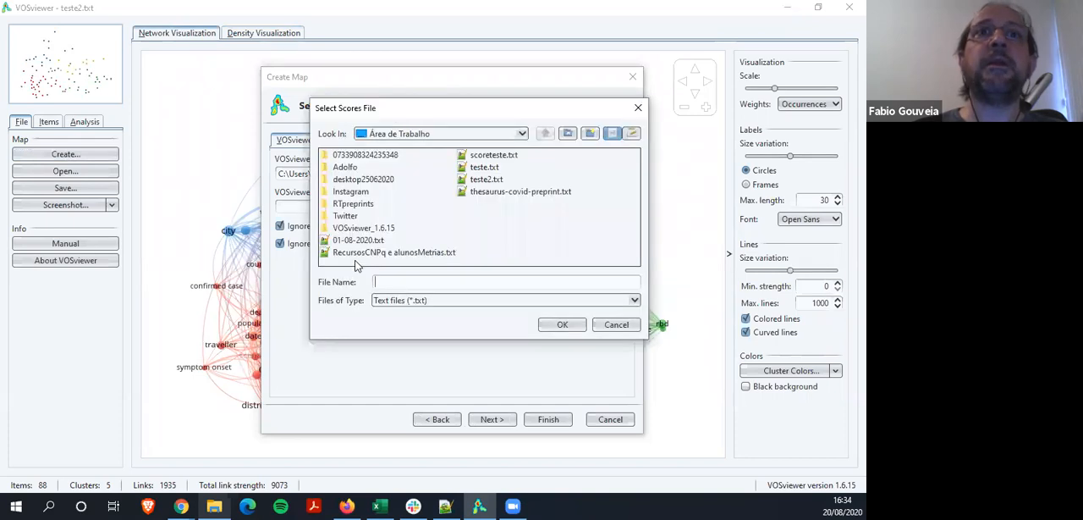
{"action": "left_click", "coordinate": [490, 156]}
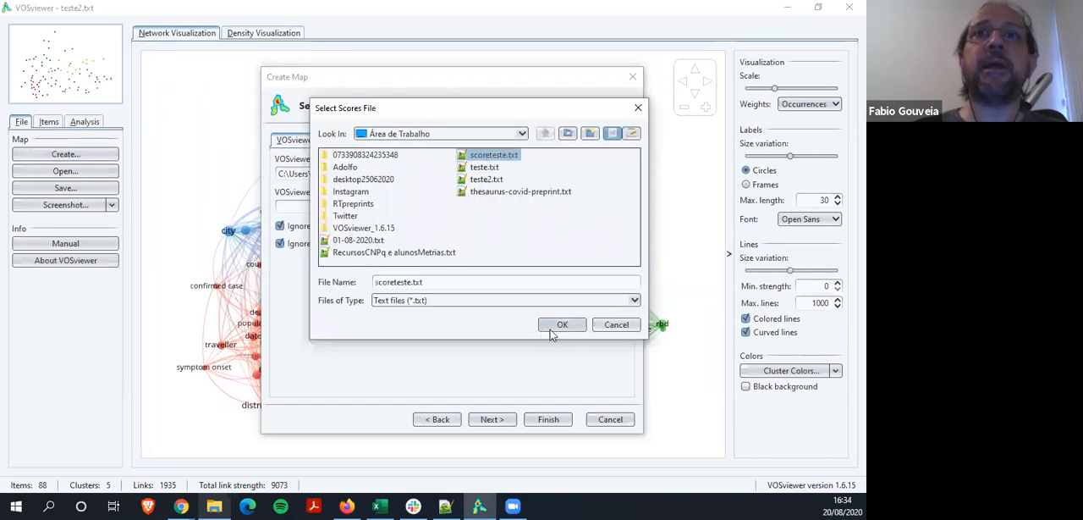
{"action": "left_click", "coordinate": [562, 325]}
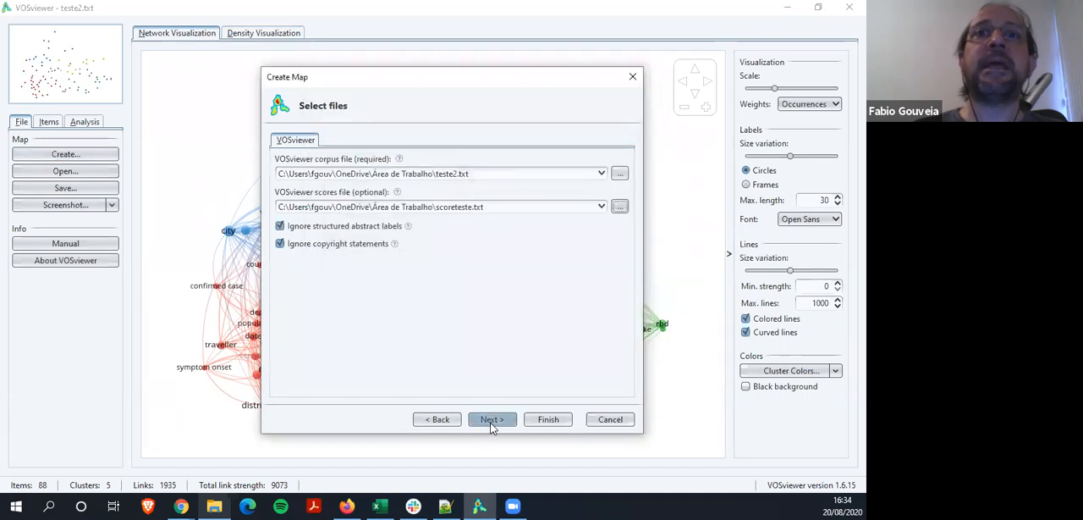
{"action": "left_click", "coordinate": [491, 420]}
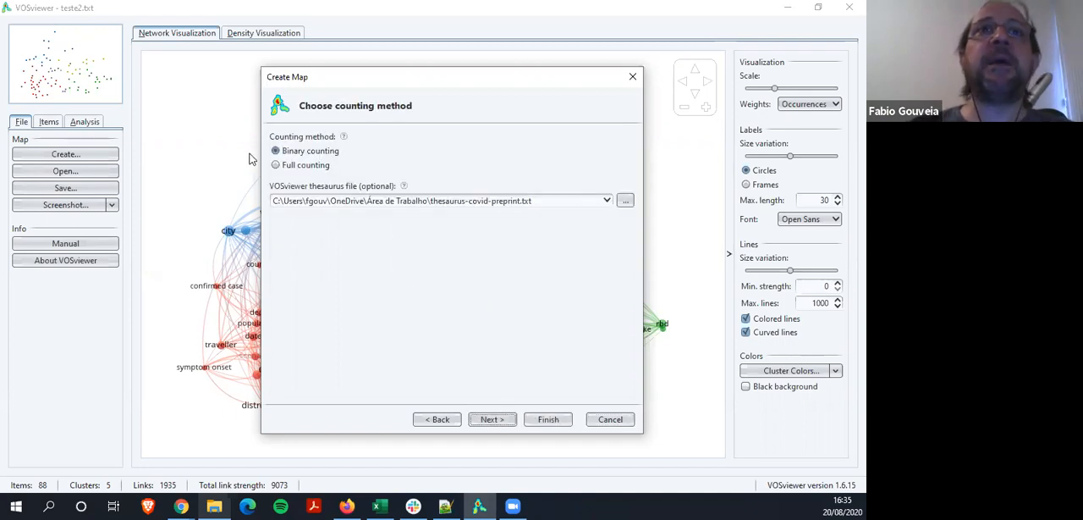
Keep binary counting with thesaurus-covid-preprint.txt and set the minimum number of occurrences of a term to 50
{"action": "left_click", "coordinate": [492, 420]}
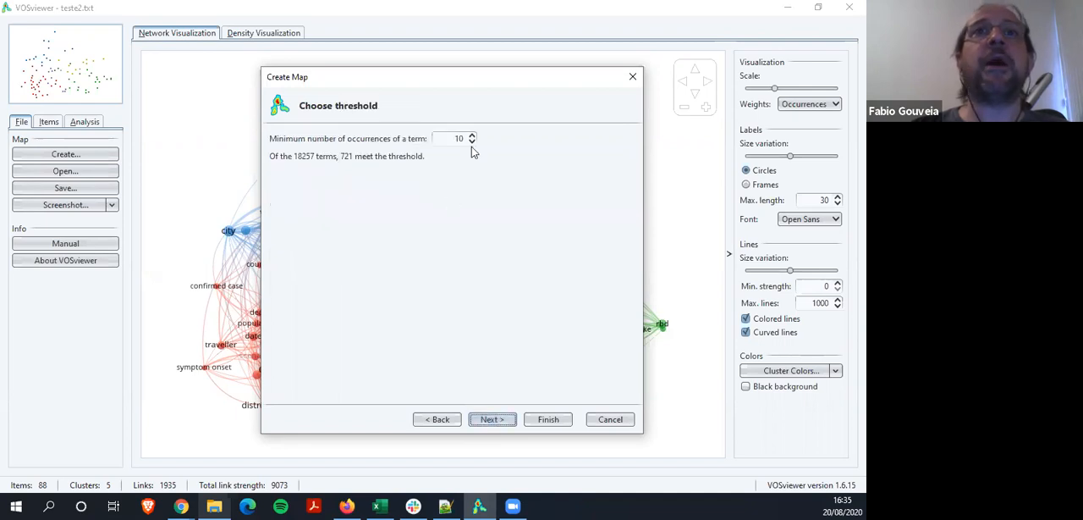
{"action": "double_click", "coordinate": [449, 139]}
{"action": "type", "text": "50"}
{"action": "left_click", "coordinate": [487, 419]}
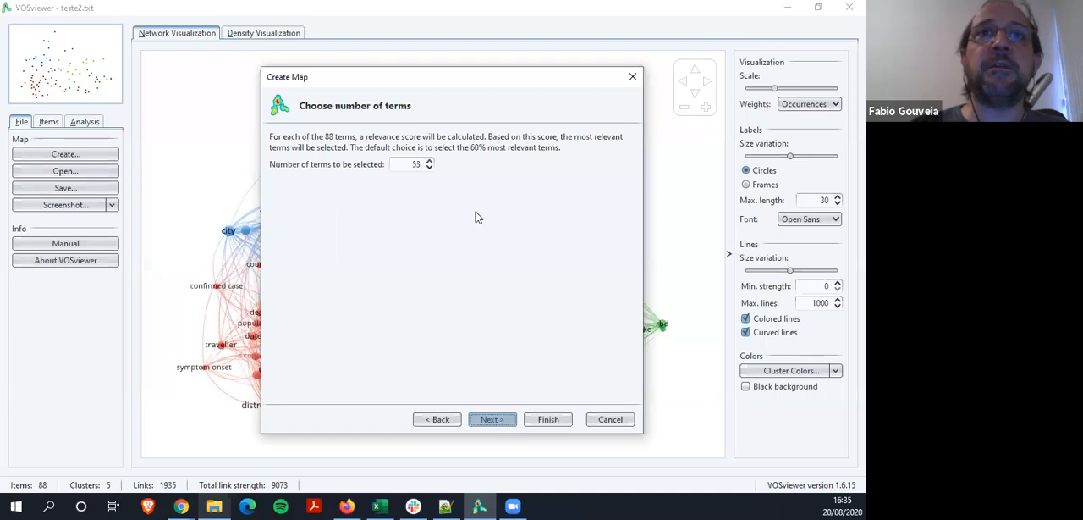
Set the number of terms to be selected to 88, finish the map, and display its overlay visualization
{"action": "double_click", "coordinate": [411, 164]}
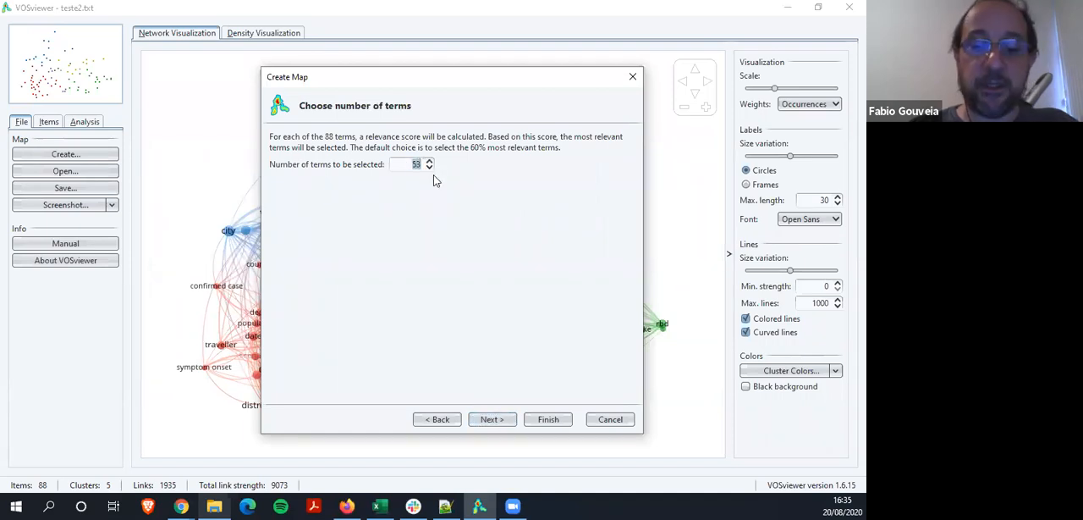
{"action": "left_click", "coordinate": [494, 425]}
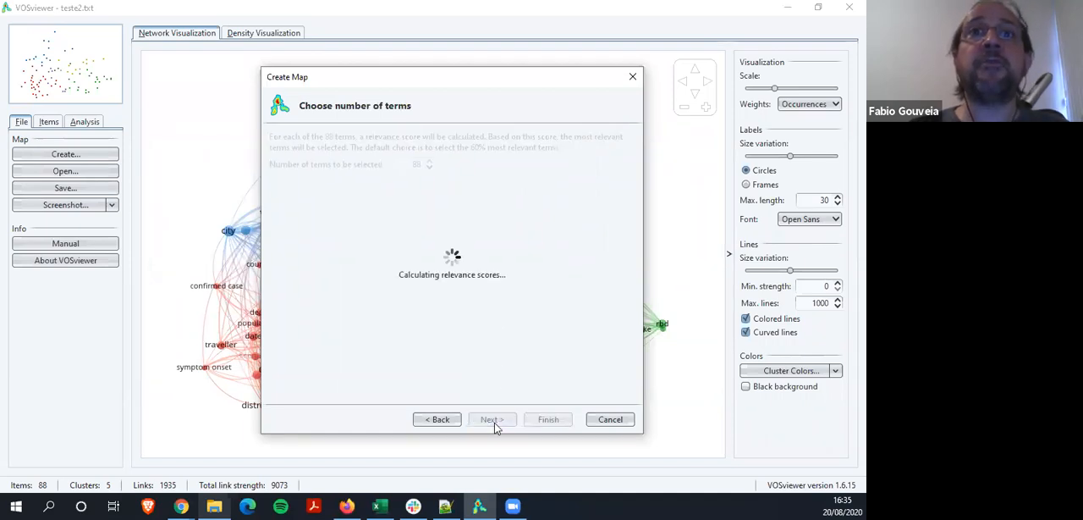
{"action": "left_click", "coordinate": [548, 419]}
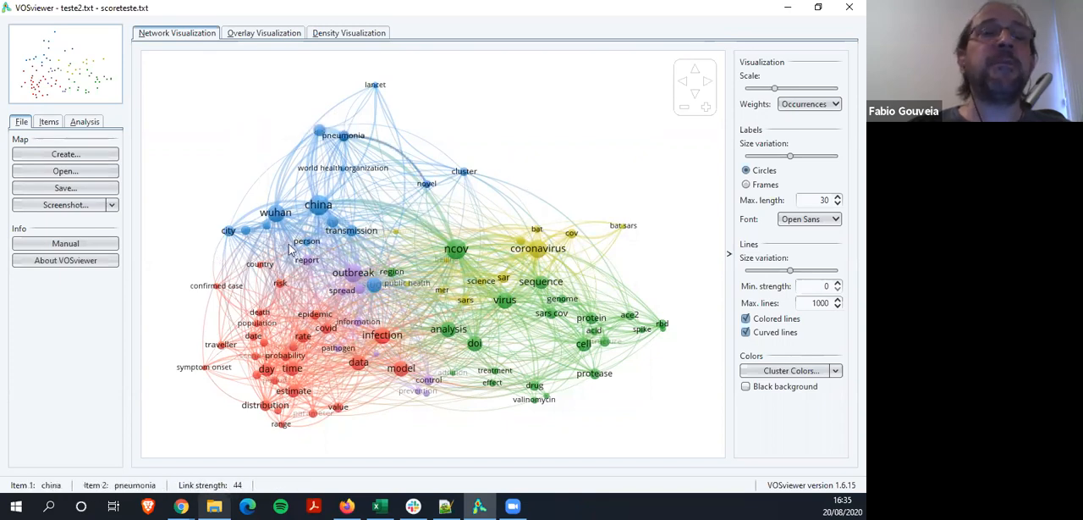
{"action": "left_click", "coordinate": [256, 37]}
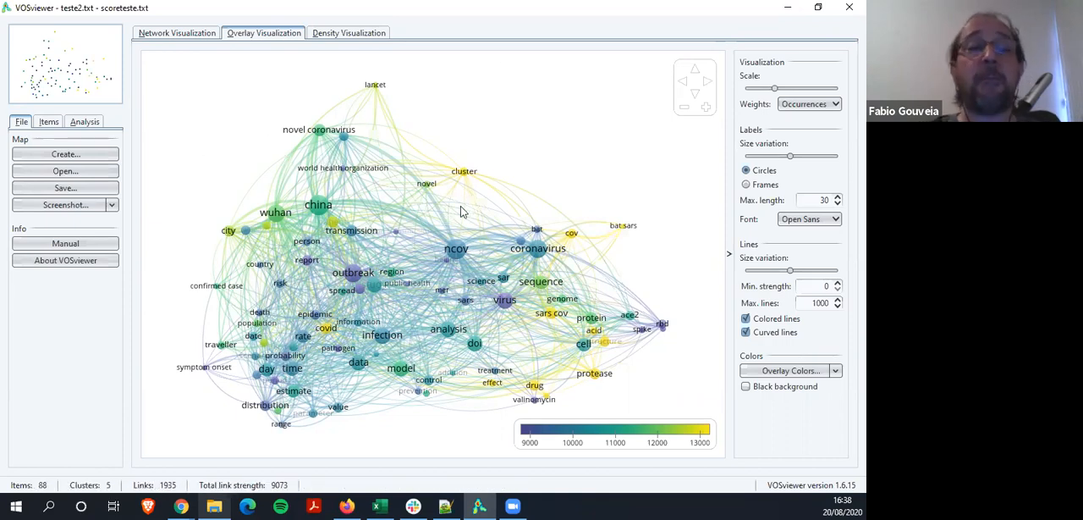
Look at the screenshot commands and the Save Map formats, and close the dialog without saving
{"action": "left_click", "coordinate": [113, 208]}
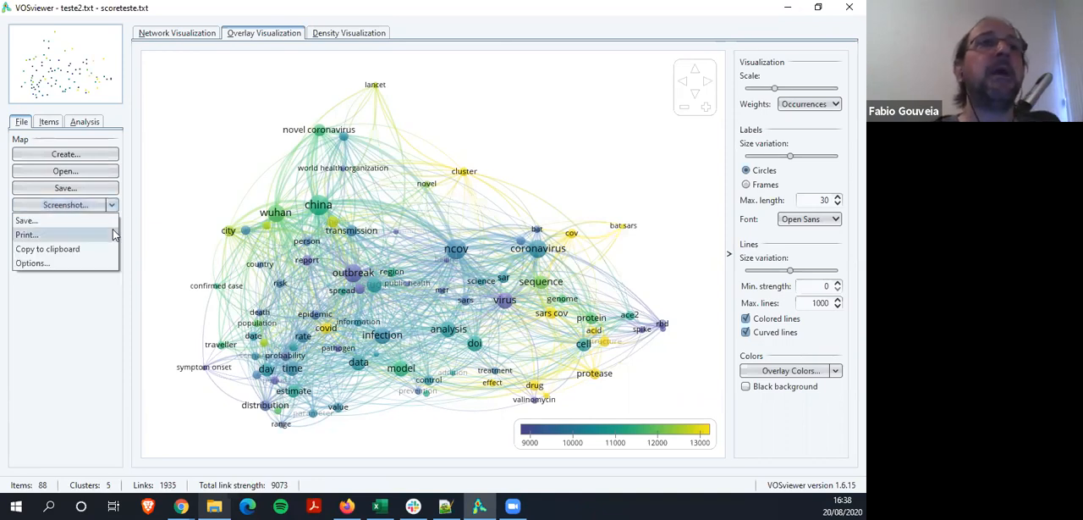
{"action": "left_click", "coordinate": [89, 190]}
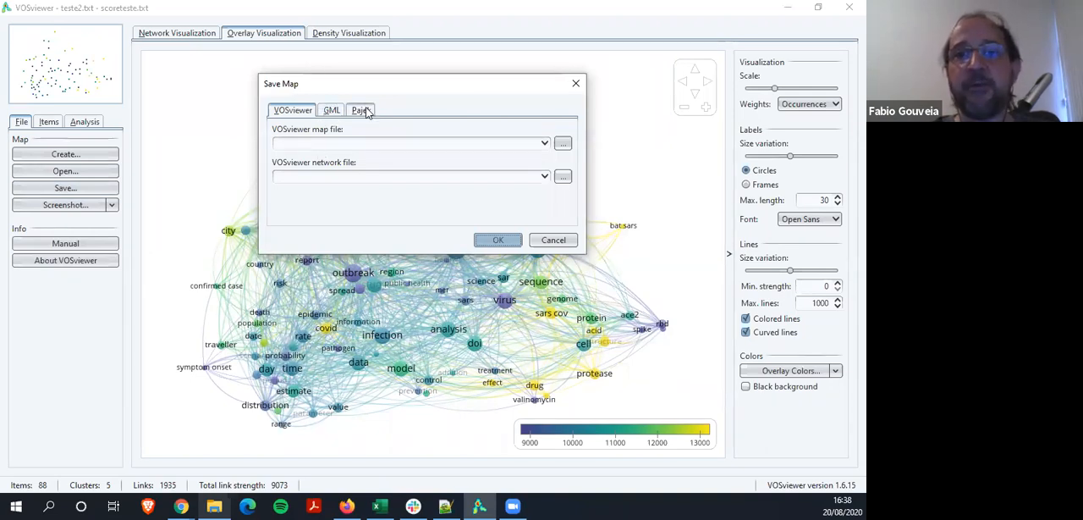
{"action": "left_click", "coordinate": [555, 239]}
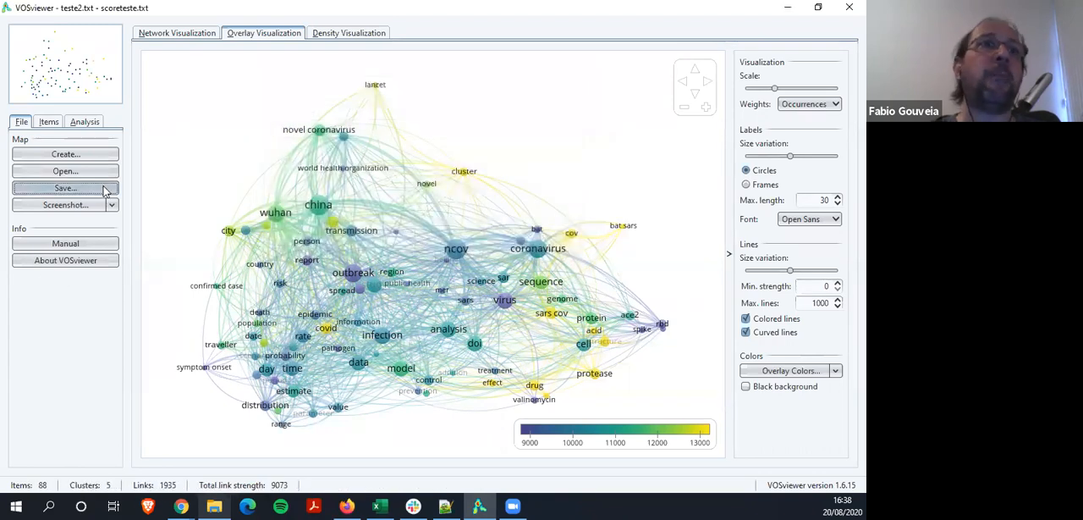
Examine the image file types available for saving a screenshot of the map, and cancel the save
{"action": "left_click", "coordinate": [111, 205]}
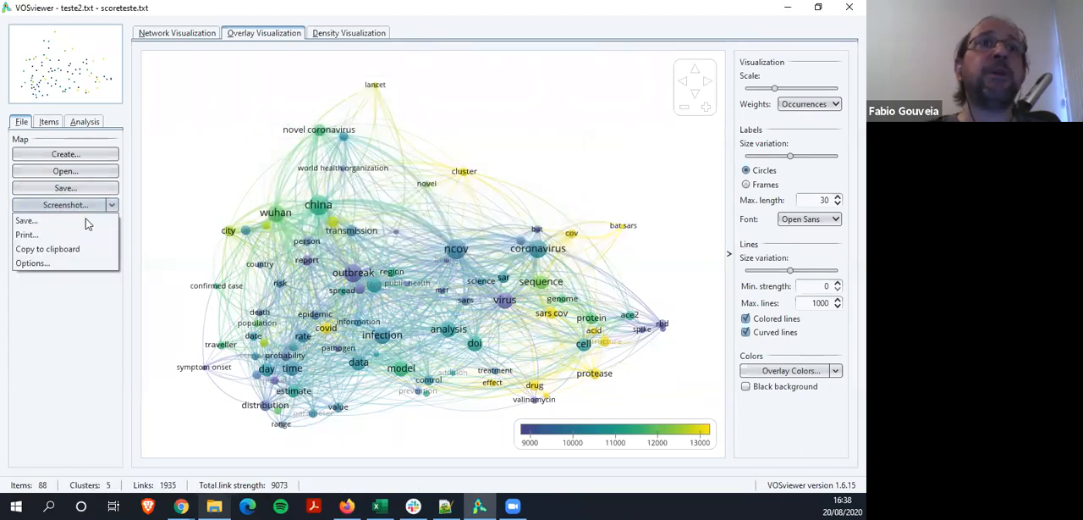
{"action": "left_click", "coordinate": [85, 221]}
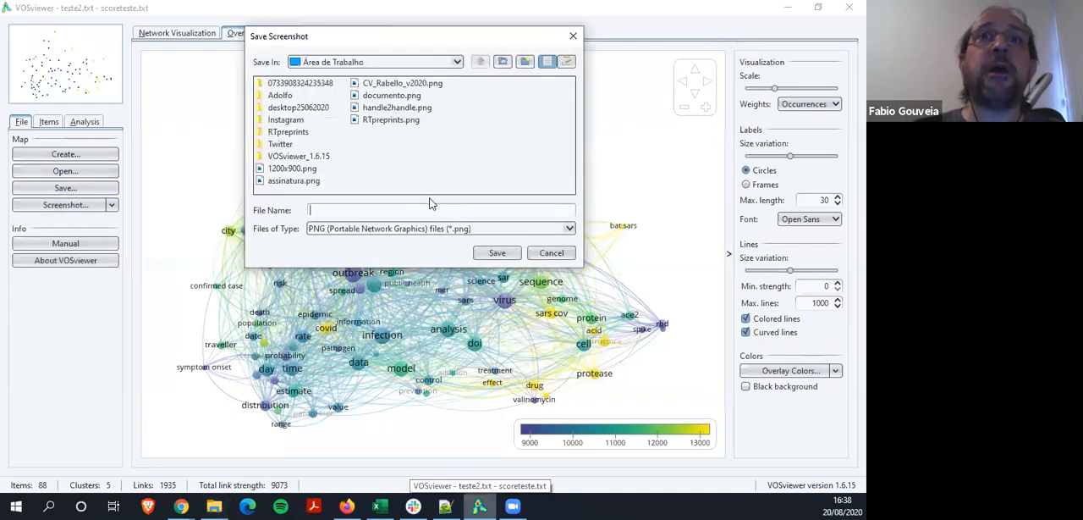
{"action": "left_click", "coordinate": [465, 230]}
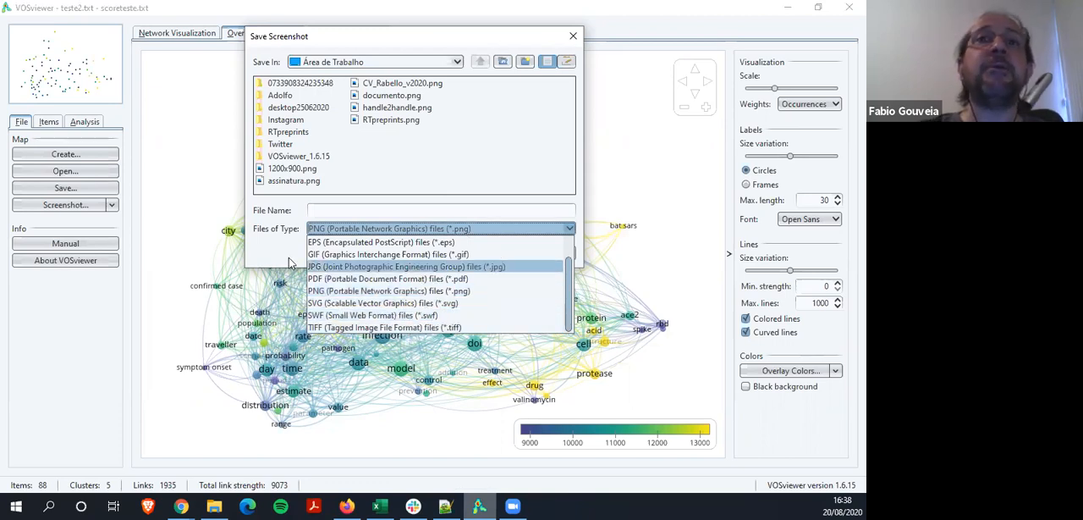
{"action": "left_click", "coordinate": [282, 254]}
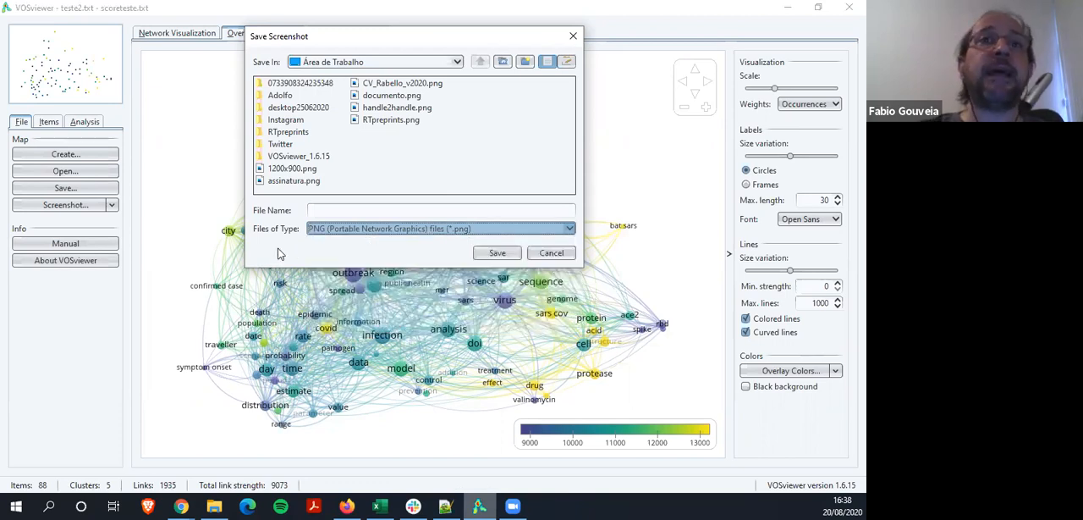
{"action": "left_click", "coordinate": [551, 252]}
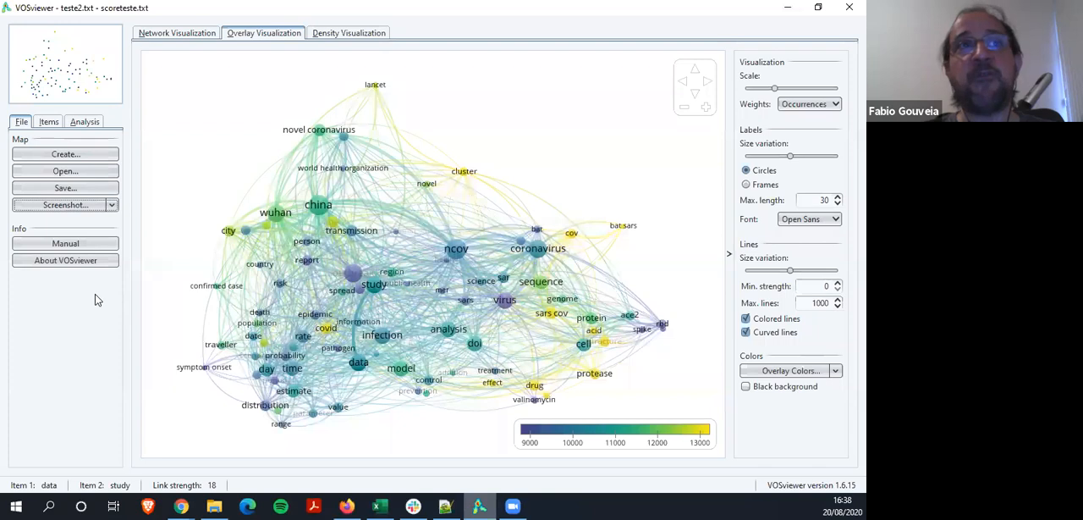
Try the 400% and 200% scaling settings in the screenshot options, and cancel the changes
{"action": "left_click", "coordinate": [113, 206]}
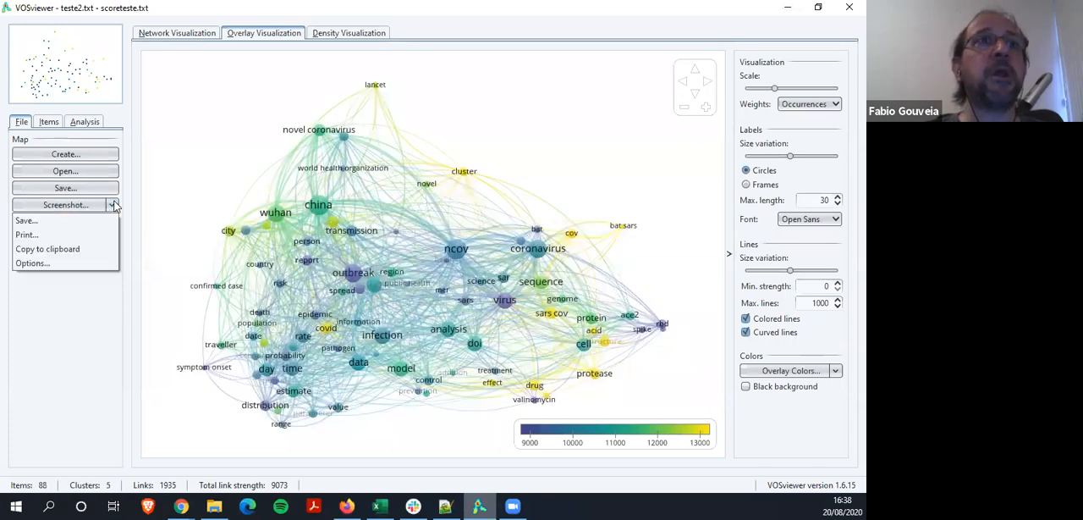
{"action": "left_click", "coordinate": [57, 263]}
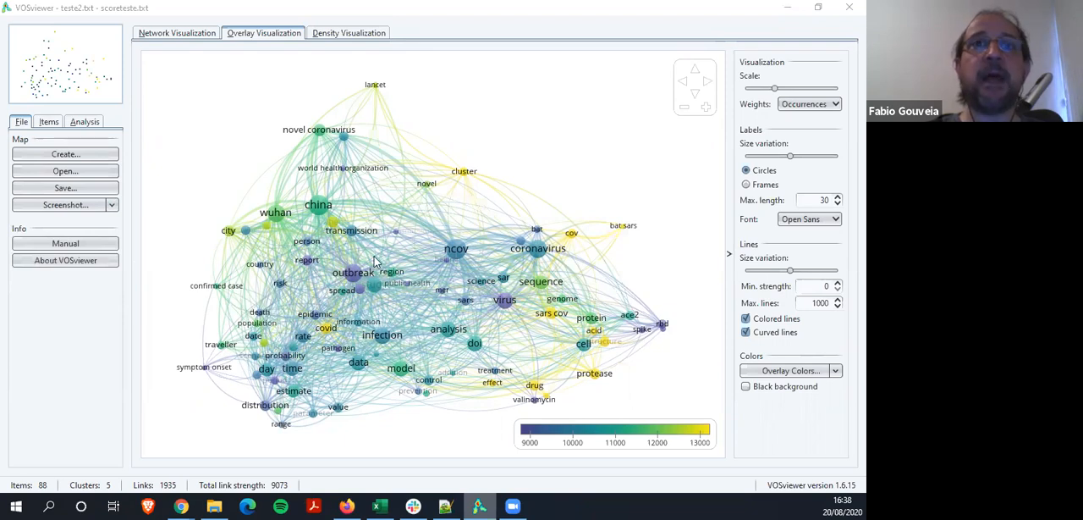
{"action": "left_click", "coordinate": [462, 181]}
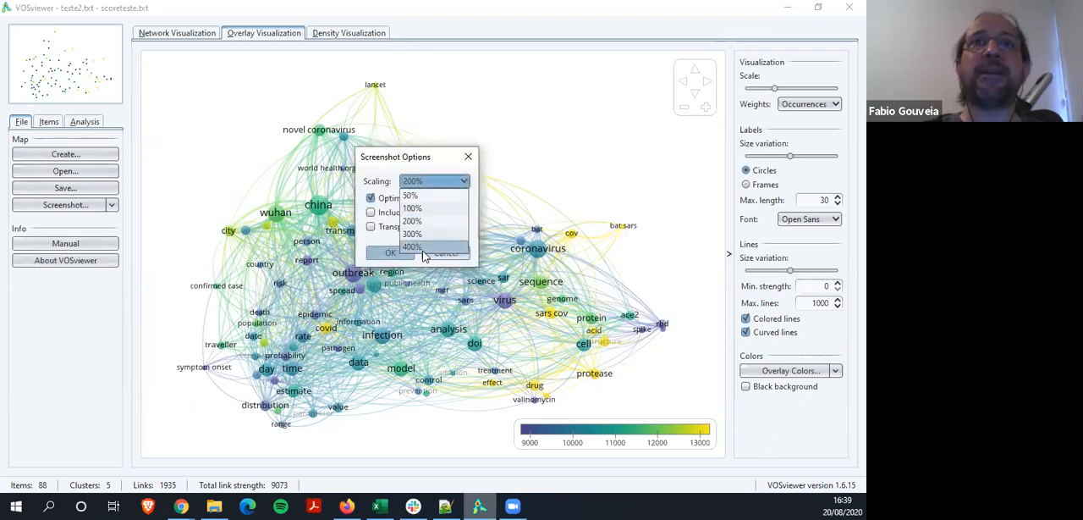
{"action": "left_click", "coordinate": [413, 246]}
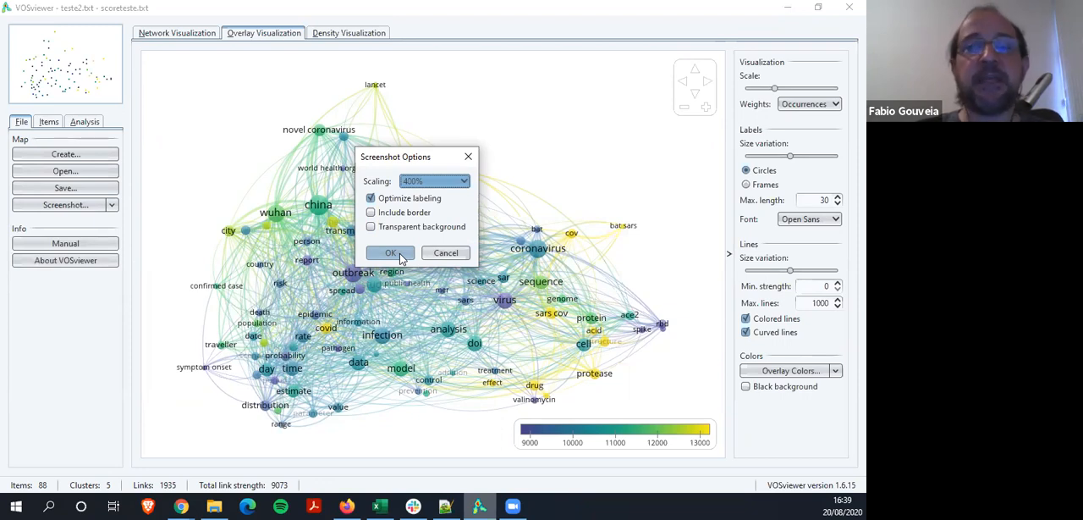
{"action": "left_click", "coordinate": [439, 181]}
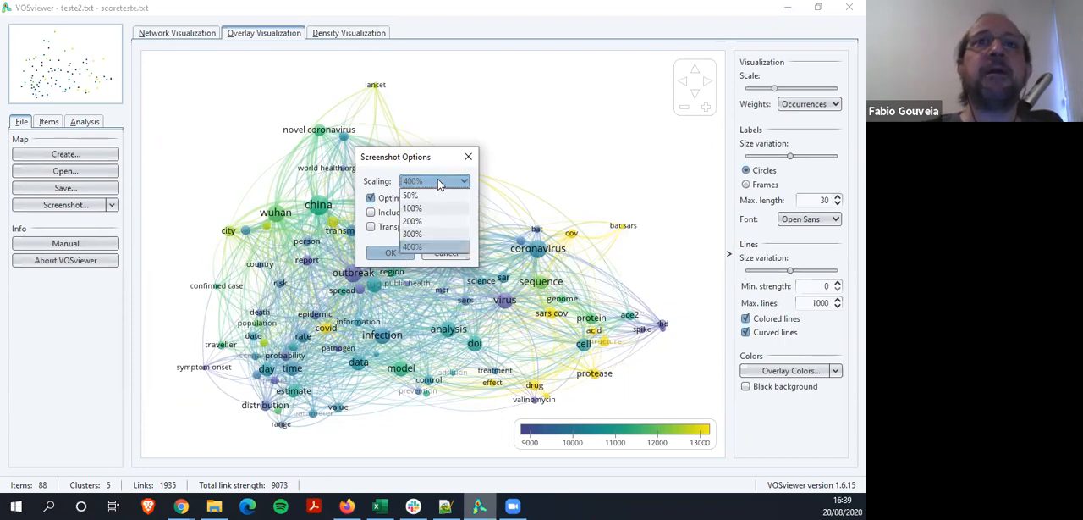
{"action": "left_click", "coordinate": [423, 220]}
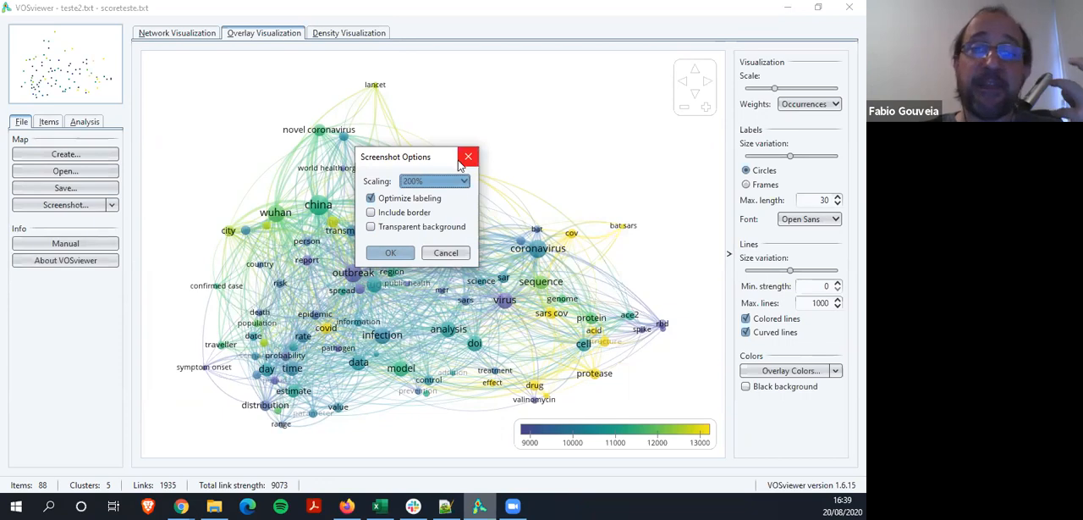
{"action": "left_click", "coordinate": [391, 226]}
{"action": "left_click", "coordinate": [394, 229]}
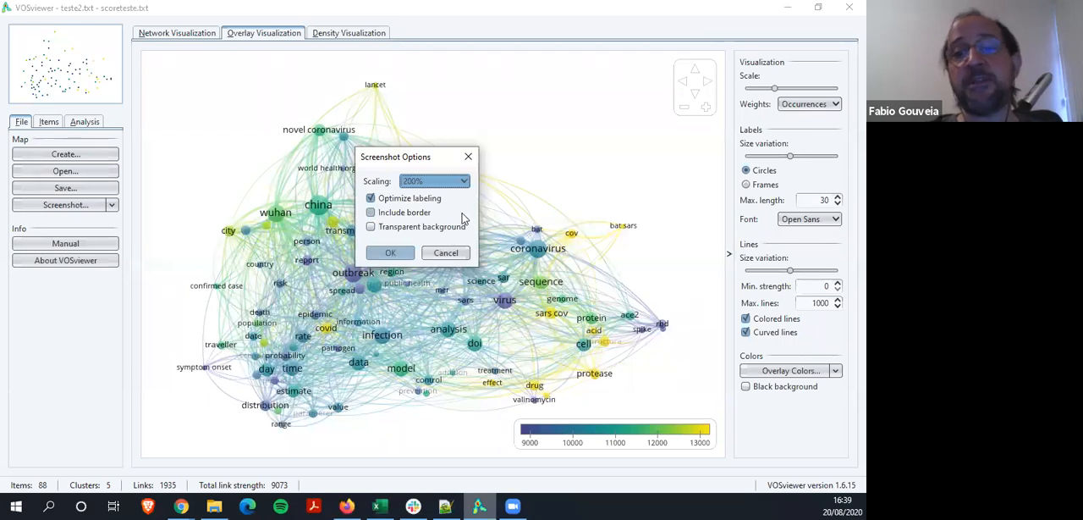
{"action": "left_click", "coordinate": [446, 252]}
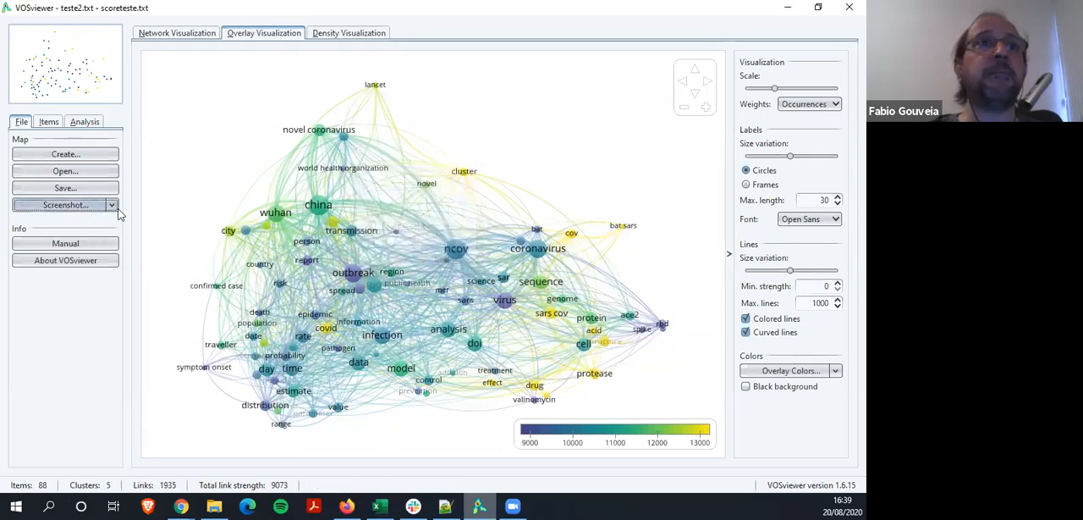
Review the screenshot commands and the map and network file fields for saving the map, and cancel without saving
{"action": "left_click", "coordinate": [107, 204]}
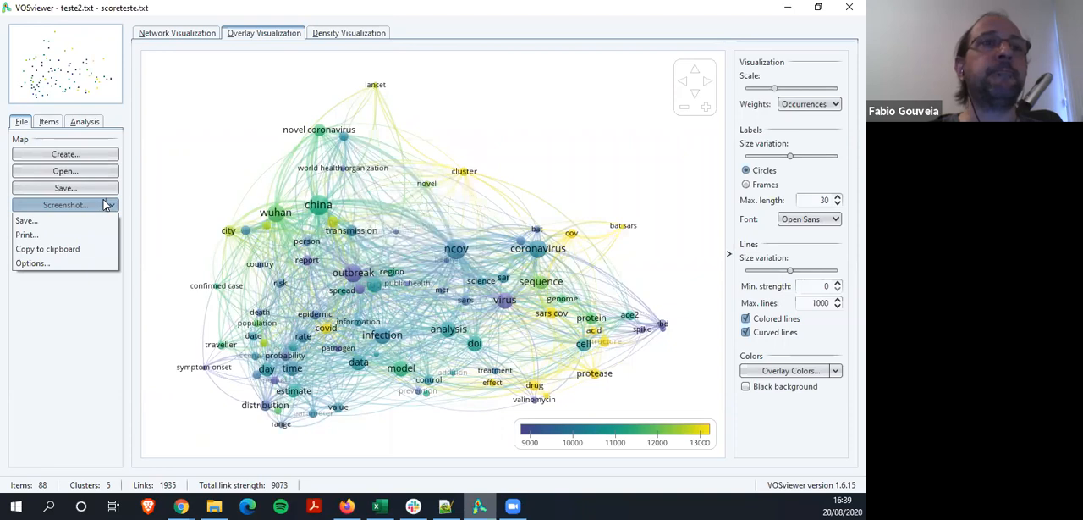
{"action": "left_click", "coordinate": [107, 205]}
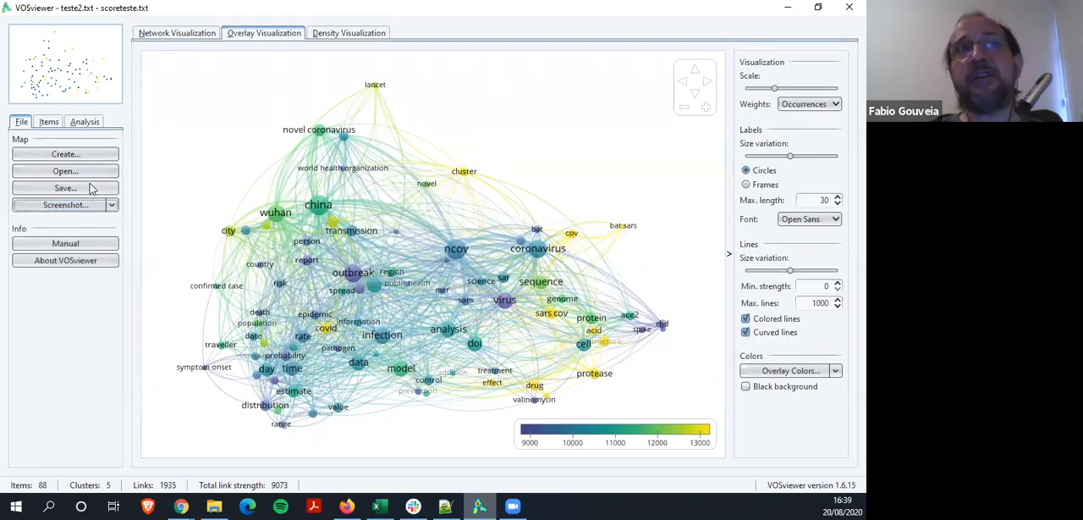
{"action": "left_click", "coordinate": [91, 188]}
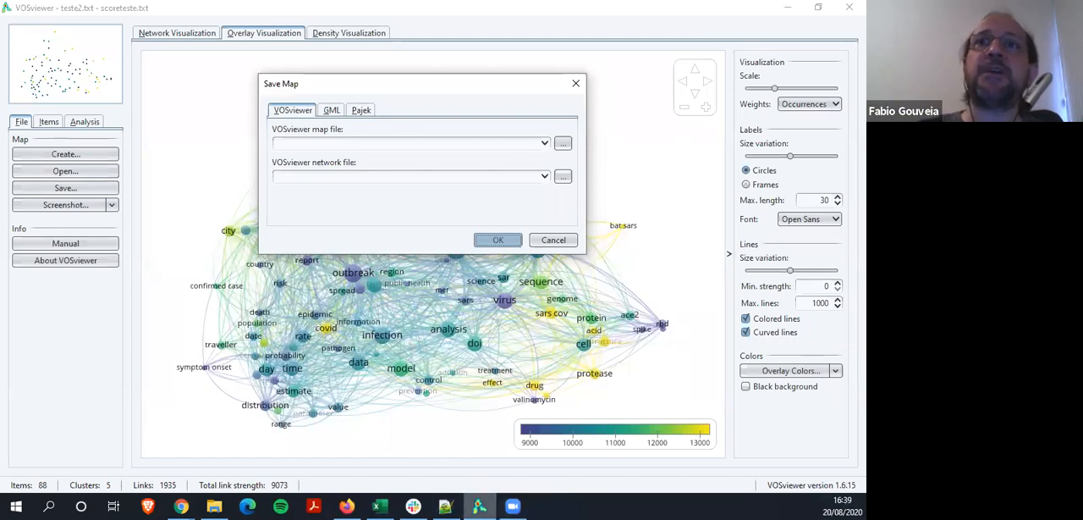
{"action": "left_click", "coordinate": [678, 261]}
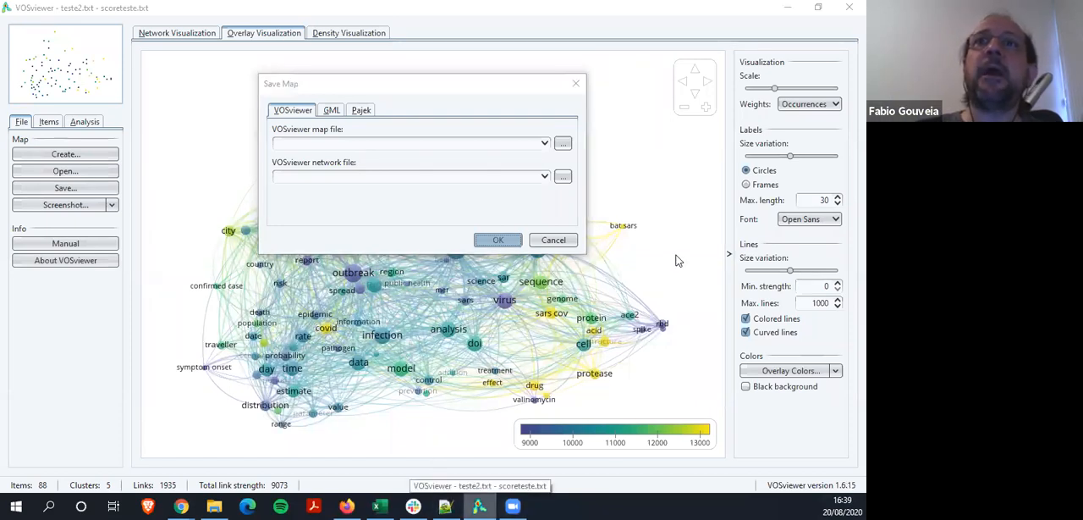
{"action": "left_click", "coordinate": [553, 240]}
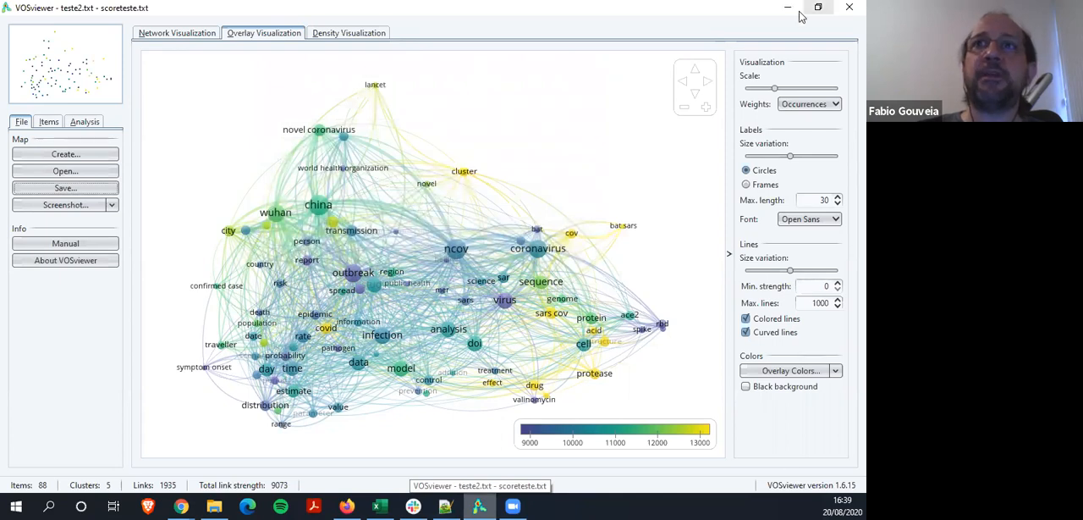
Try the black background, uncolored lines and straight lines on the overlay map, restoring each setting
{"action": "left_click", "coordinate": [746, 387]}
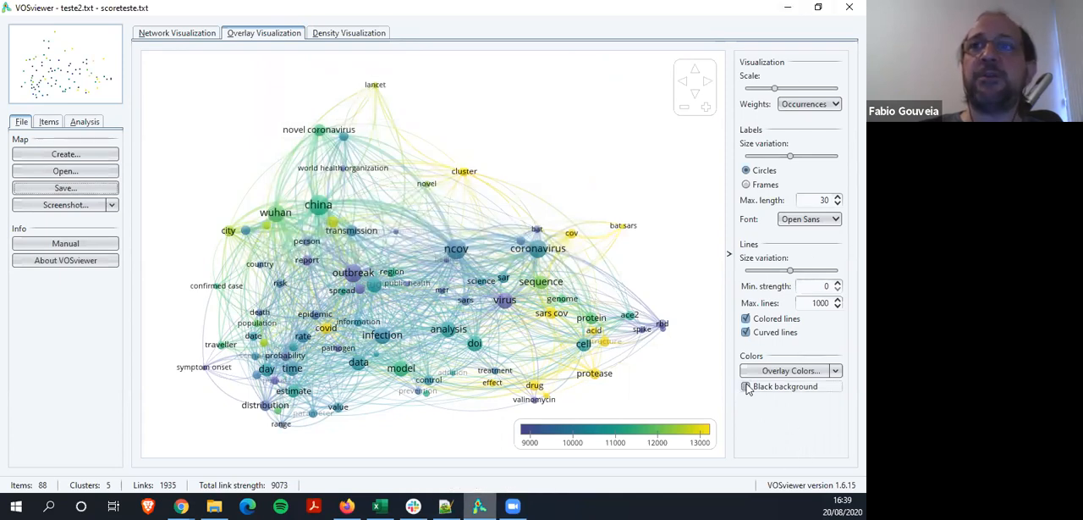
{"action": "left_click", "coordinate": [746, 386]}
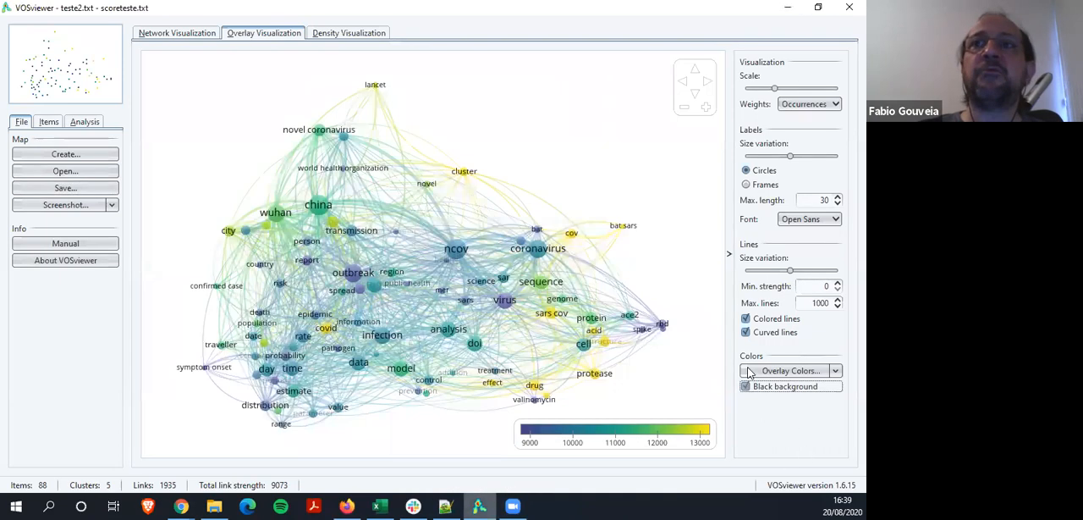
{"action": "left_click", "coordinate": [745, 319]}
{"action": "left_click", "coordinate": [744, 319]}
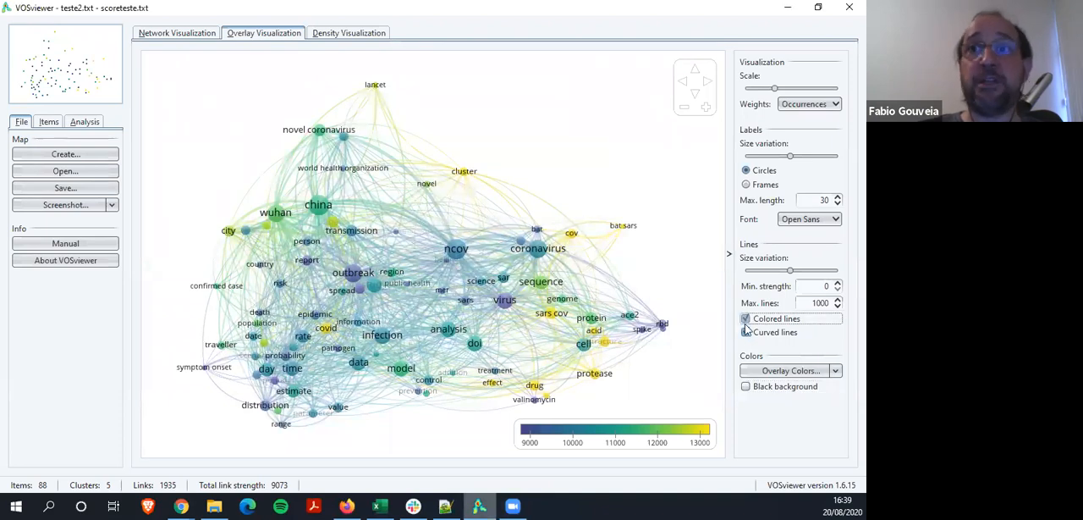
{"action": "left_click", "coordinate": [746, 333]}
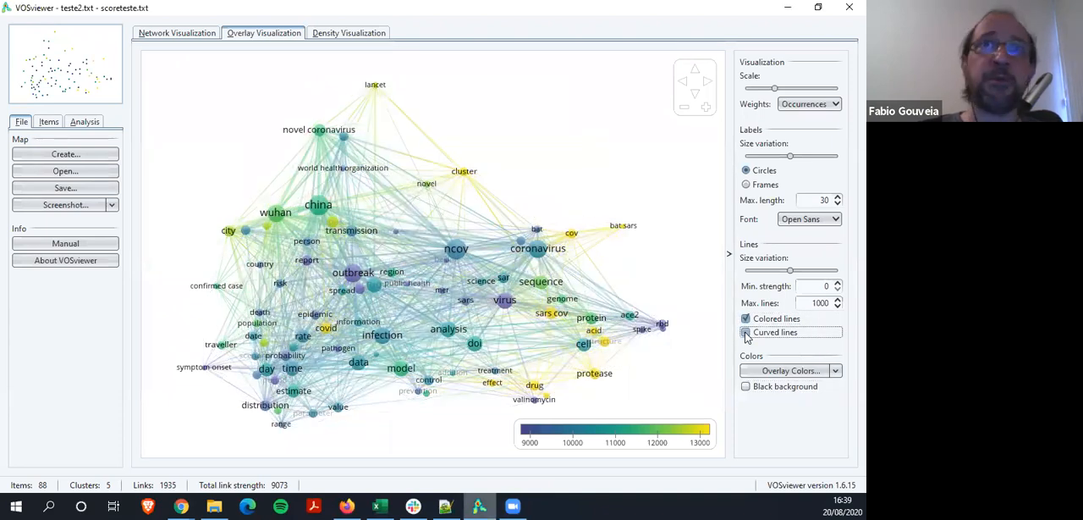
{"action": "left_click", "coordinate": [746, 333]}
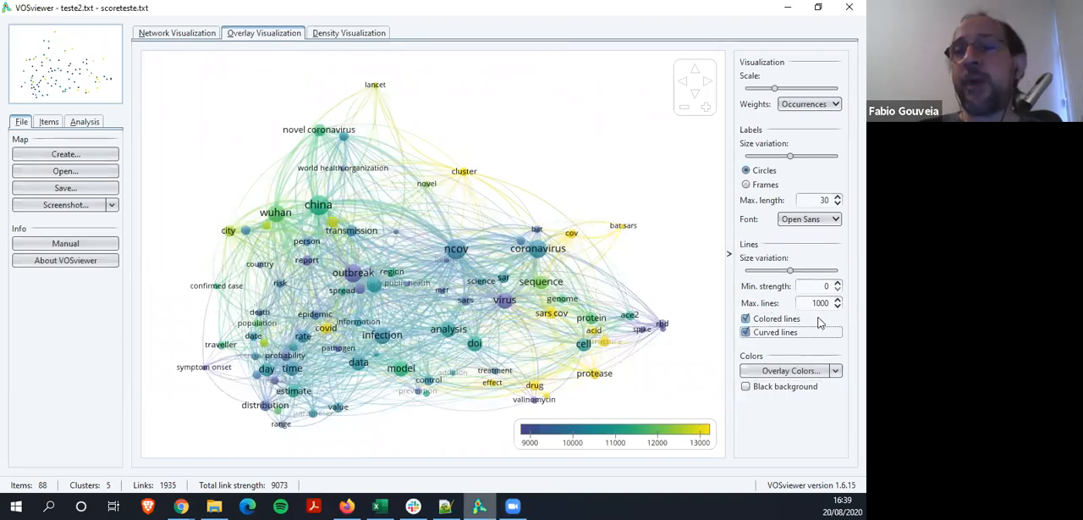
Try a stronger line size variation, return it to about the middle, and display the item labels as frames
{"action": "left_click_drag", "start_coordinate": [810, 271], "coordinate": [844, 271]}
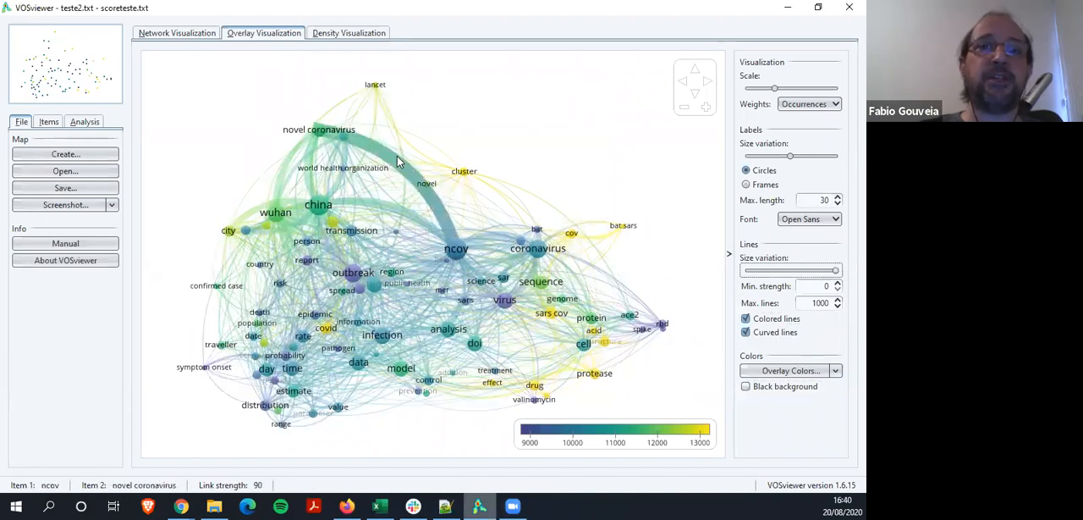
{"action": "left_click", "coordinate": [792, 271]}
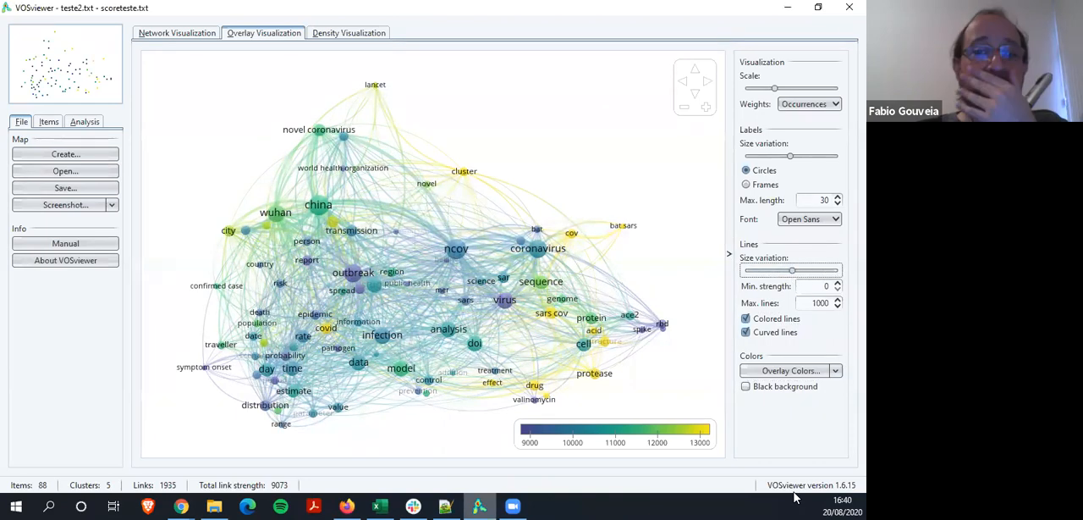
{"action": "left_click", "coordinate": [749, 185]}
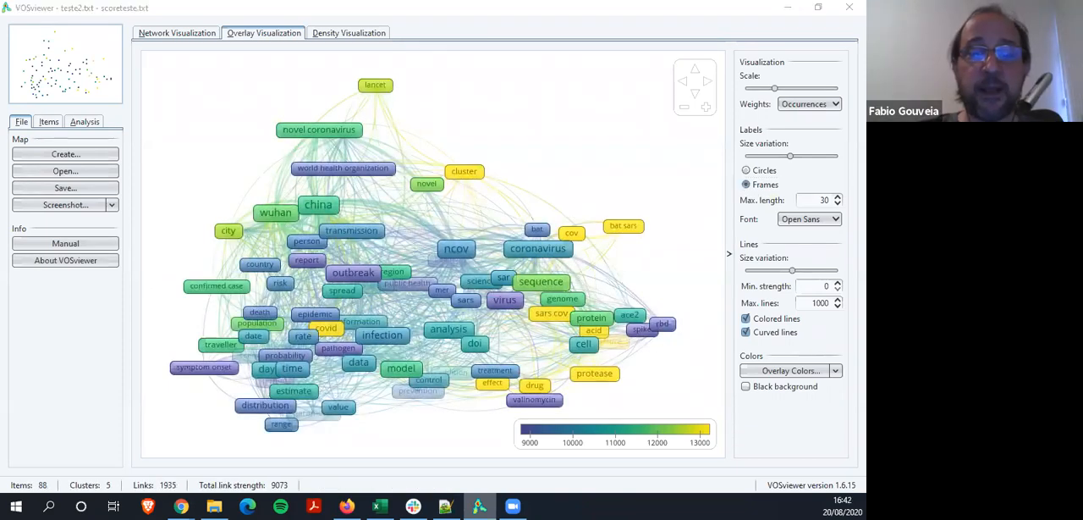
Minimize the VOSviewer, Notepad++ and other open windows to clear the desktop
{"action": "key", "text": "alt+Tab"}
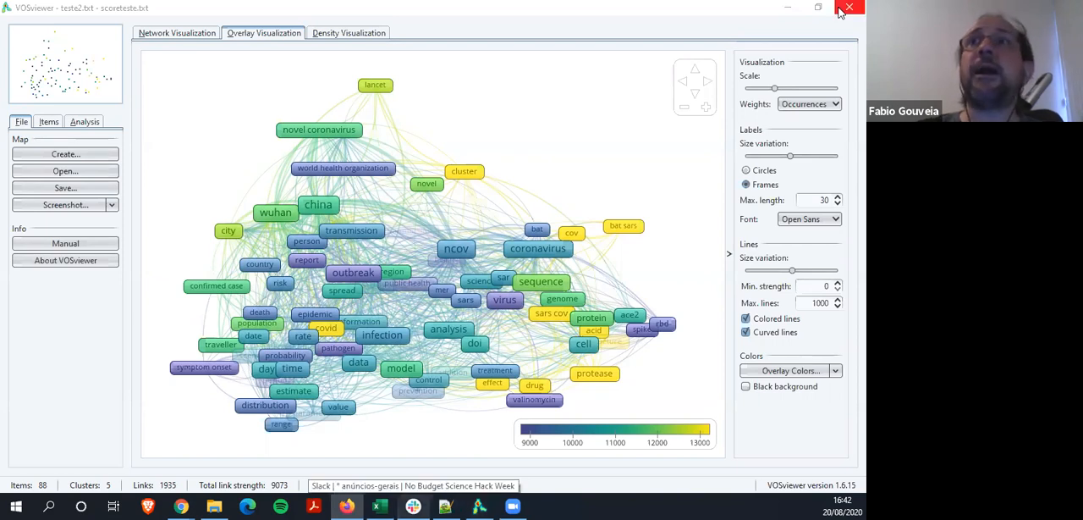
{"action": "left_click", "coordinate": [788, 8]}
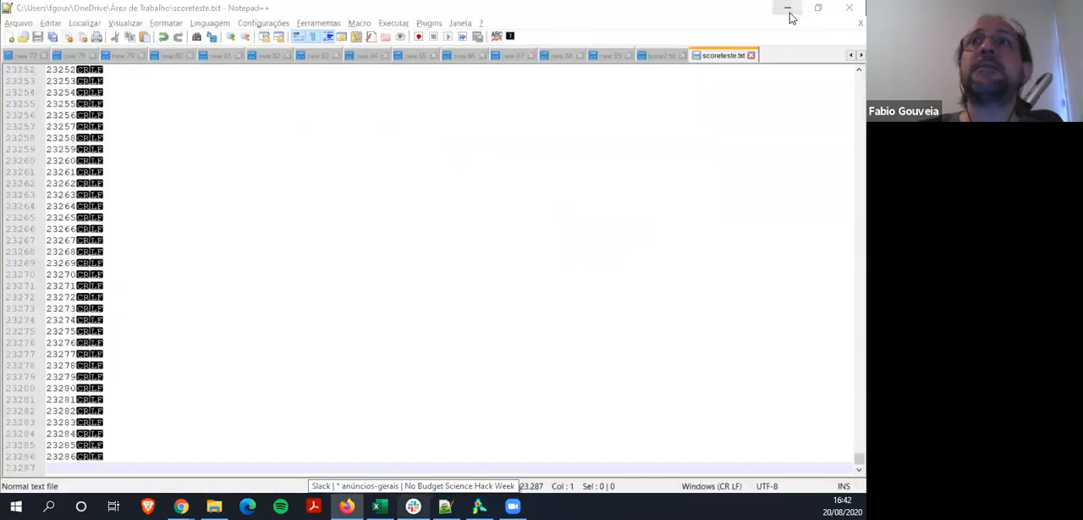
{"action": "left_click", "coordinate": [788, 10]}
{"action": "left_click", "coordinate": [793, 12]}
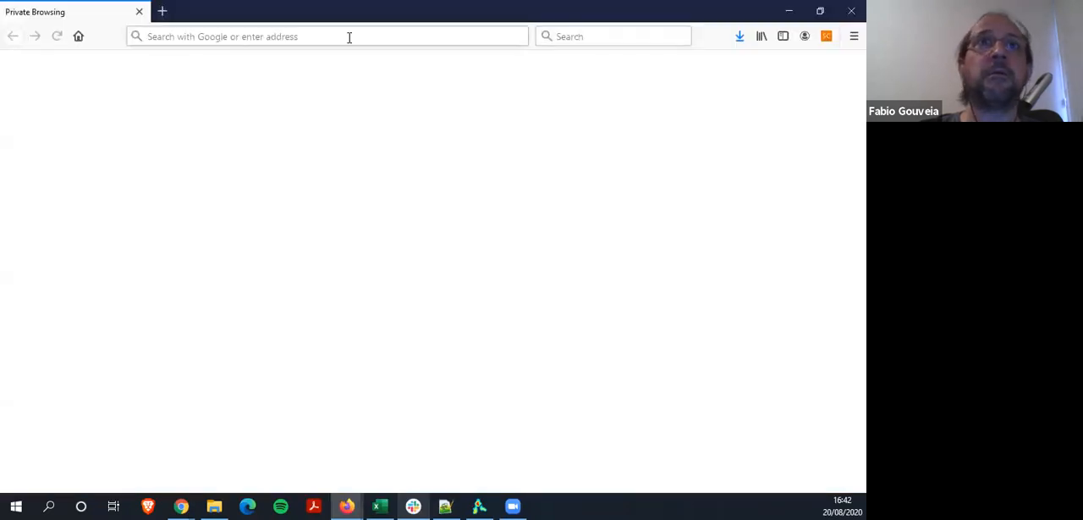
Open the presenter's personal youcanbook.me booking page in a private Firefox window
{"action": "left_click", "coordinate": [349, 37]}
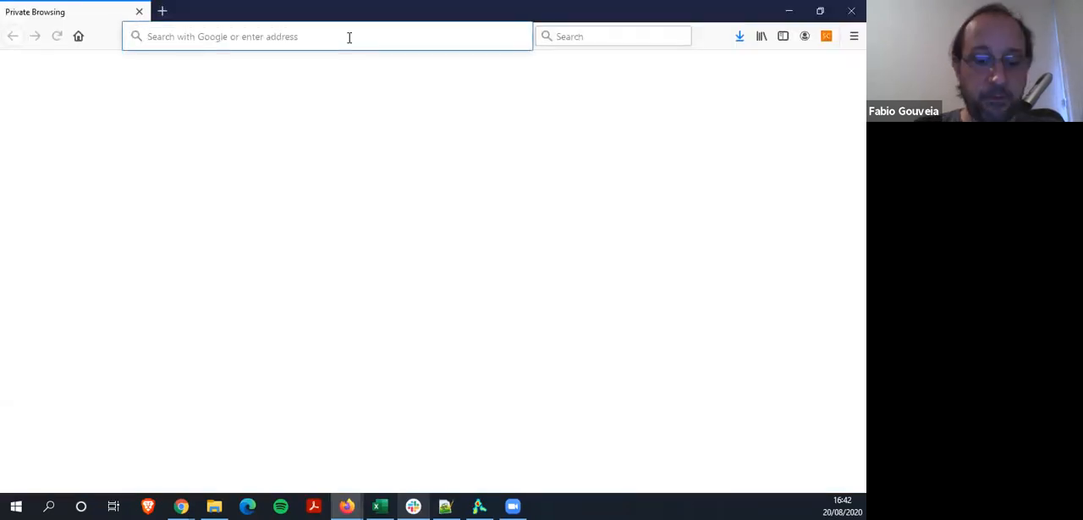
{"action": "type", "text": "fabio-gouveia."}
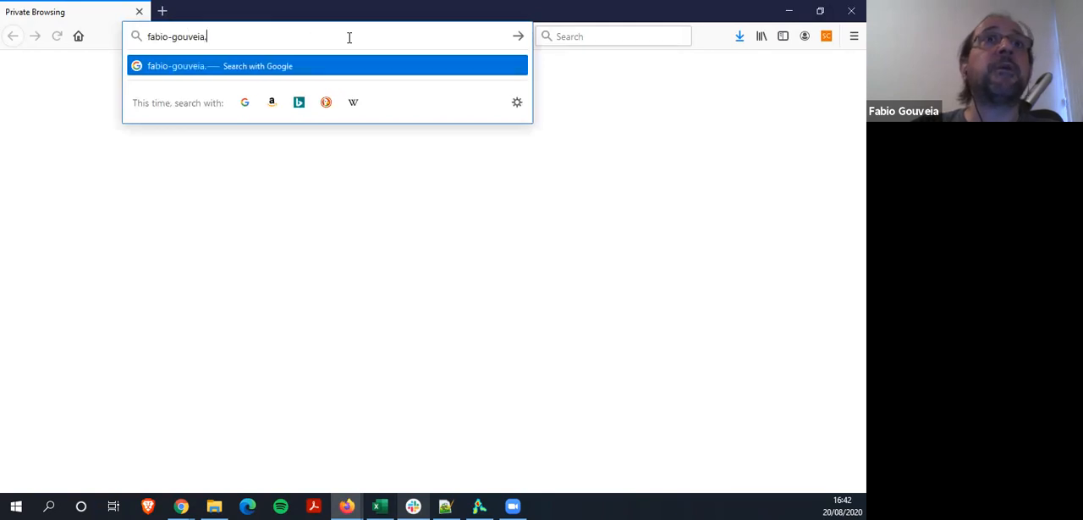
{"action": "type", "text": "youcanbook.me"}
{"action": "key", "text": "Return"}
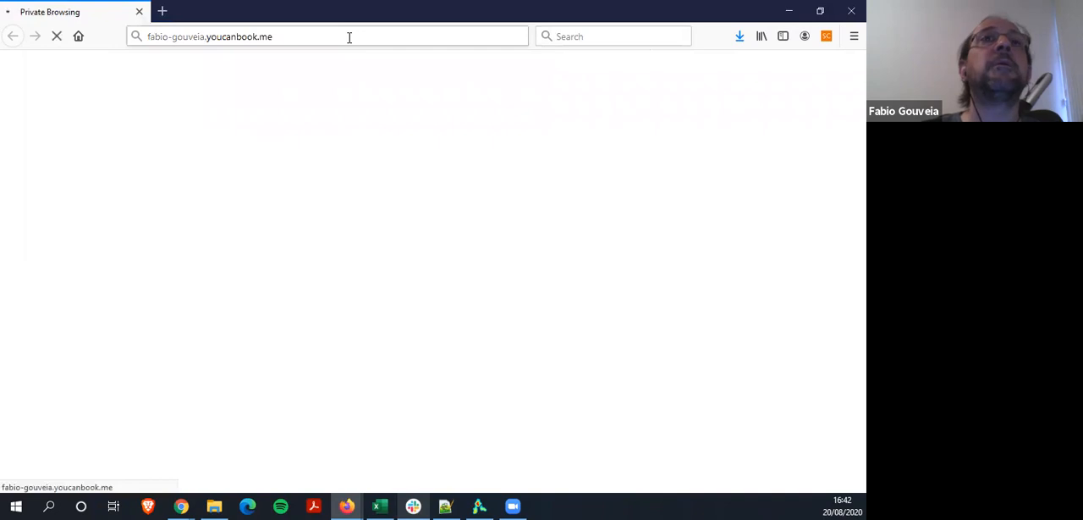